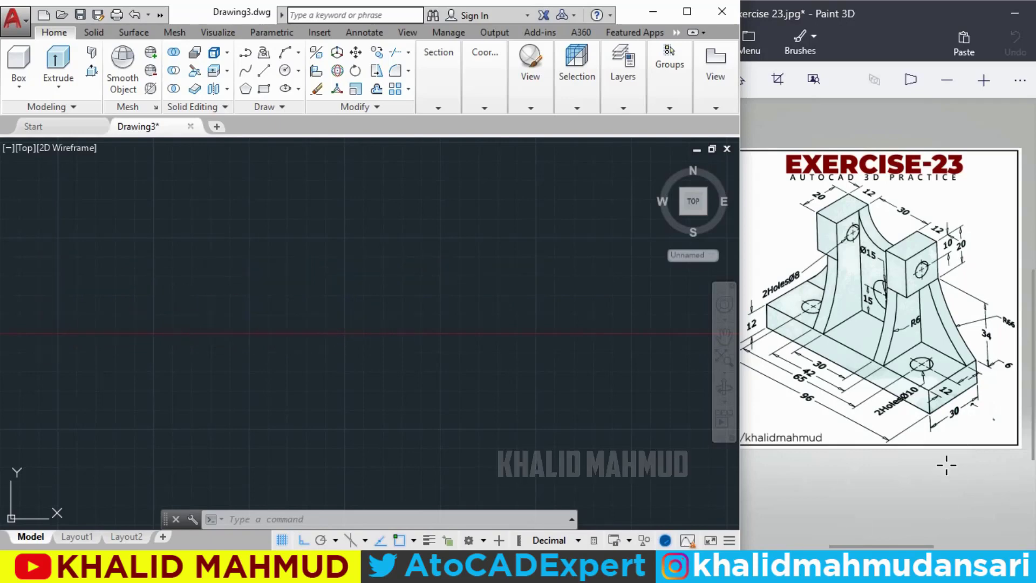
Step: Zoom into the Exercise 23 picture and draw red strokes beside the 96 and 12 dimensions
left_click(798, 413)
scroll(825, 403, "up", 1)
scroll(825, 402, "up", 3)
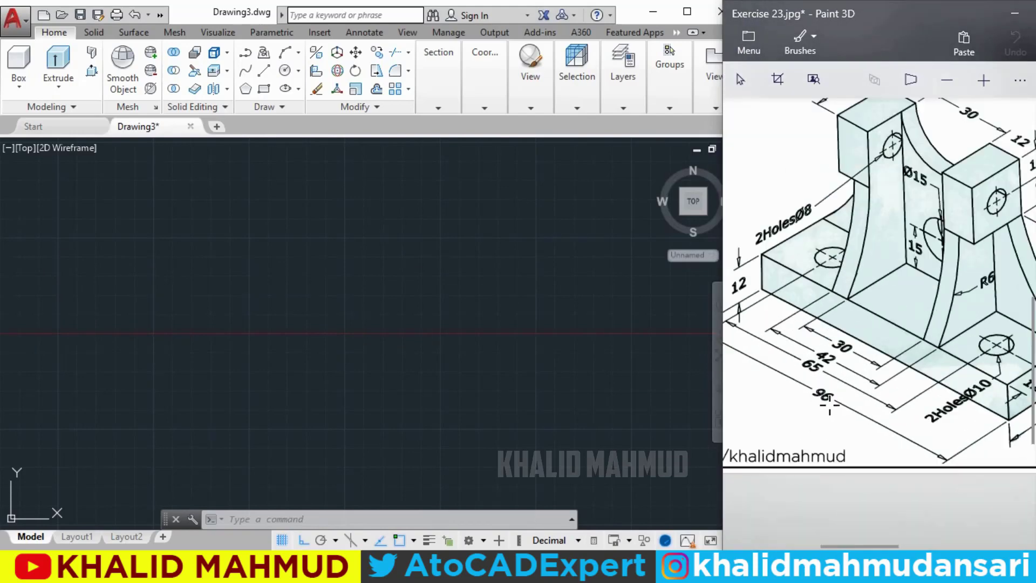
scroll(825, 402, "up", 2)
left_click_drag(790, 399, 806, 412)
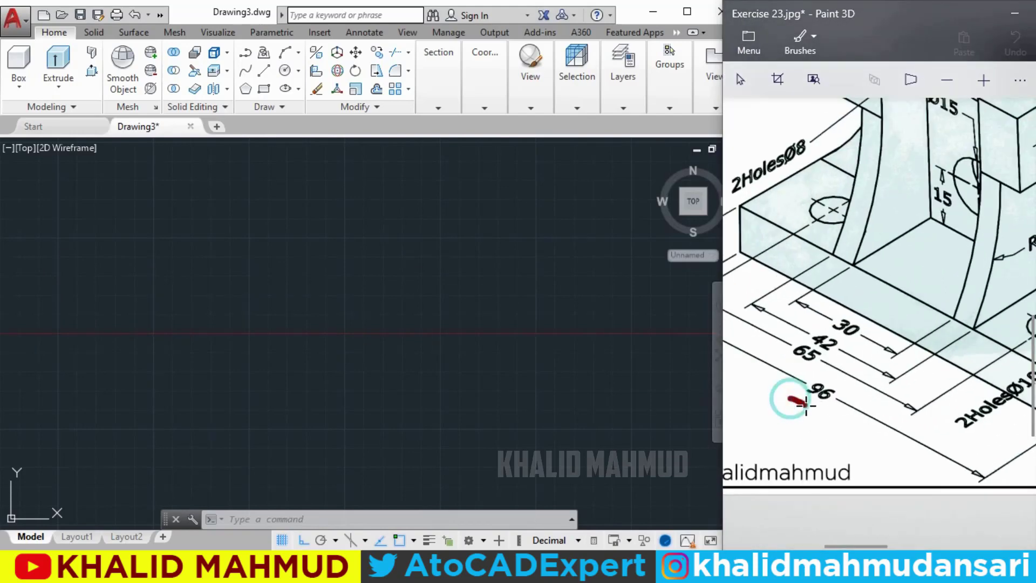
middle_click_drag(837, 328, 902, 354)
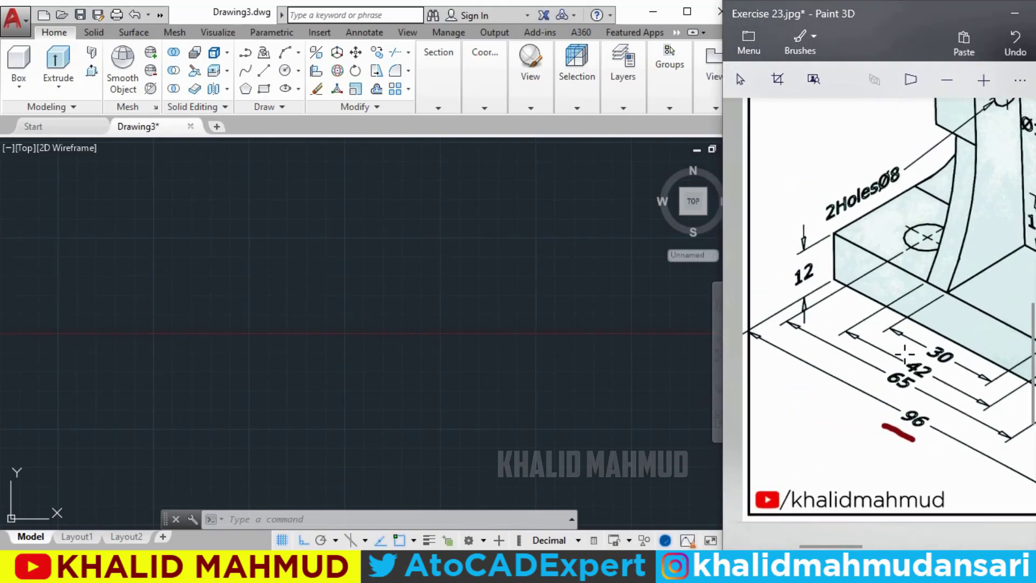
left_click_drag(779, 270, 783, 289)
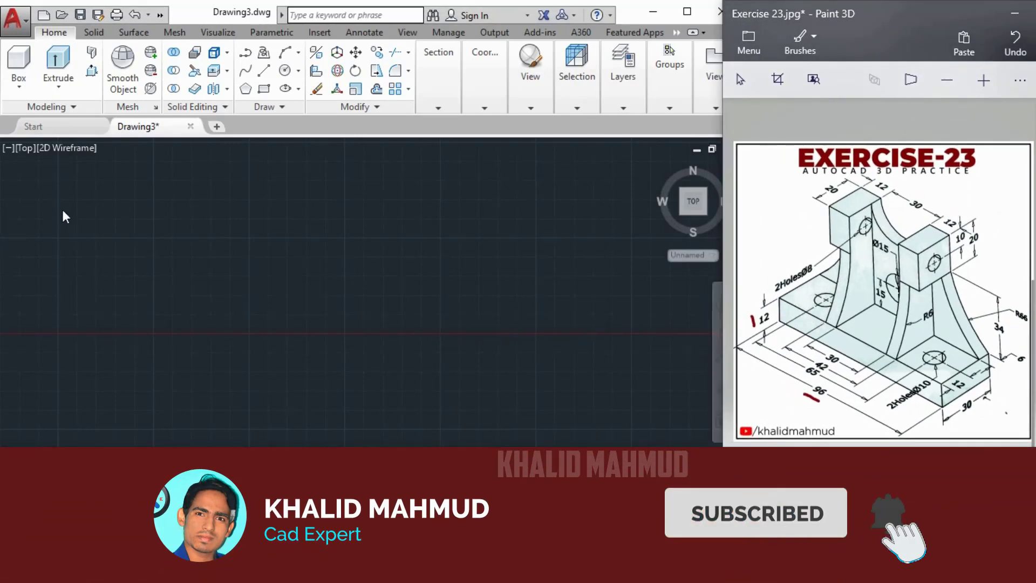
Step: Switch to the Front view and draw a 96 × 12 rectangle using the Dimensions option
left_click(23, 150)
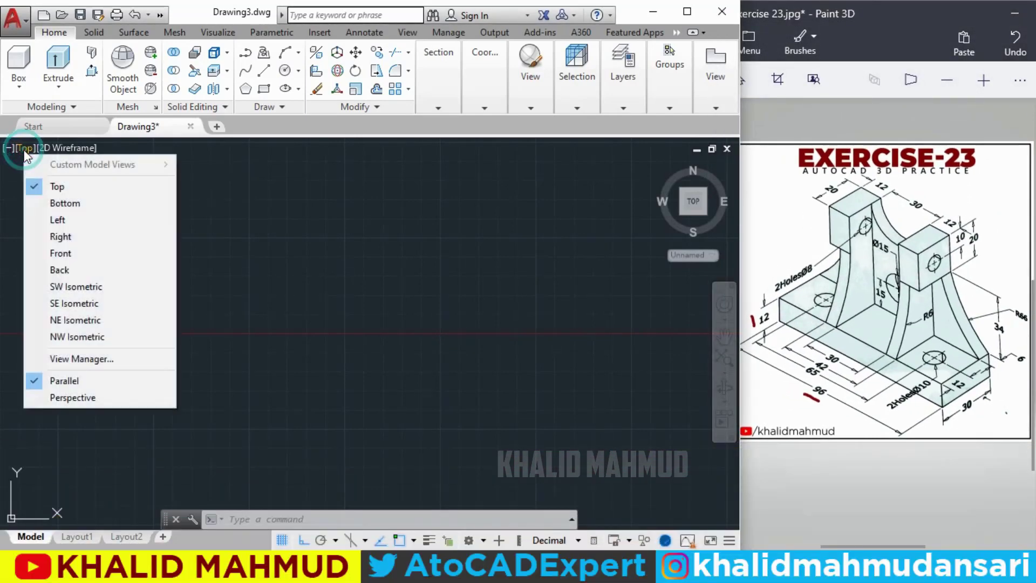
left_click(101, 256)
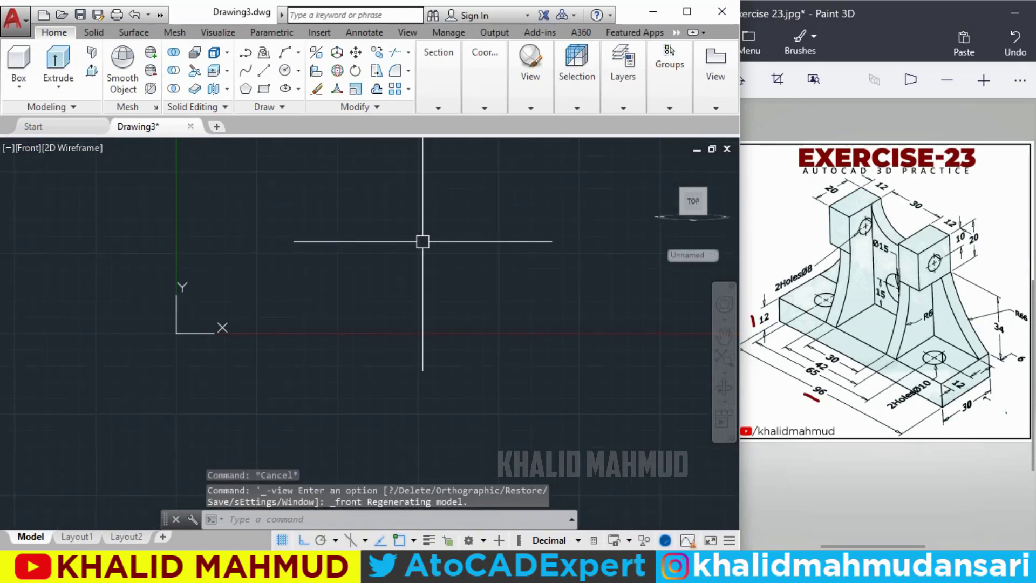
type("REC")
key("Return")
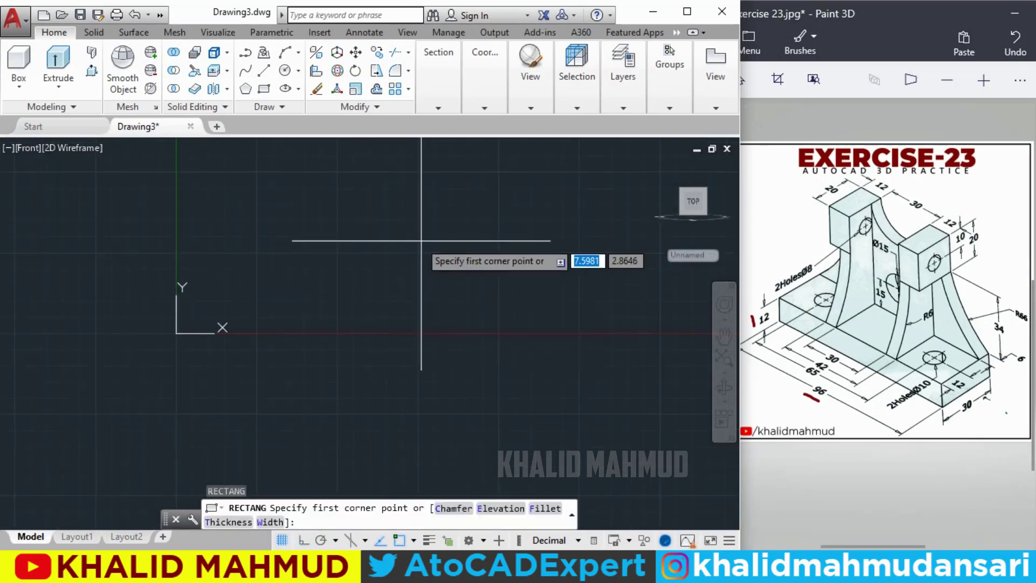
left_click(309, 227)
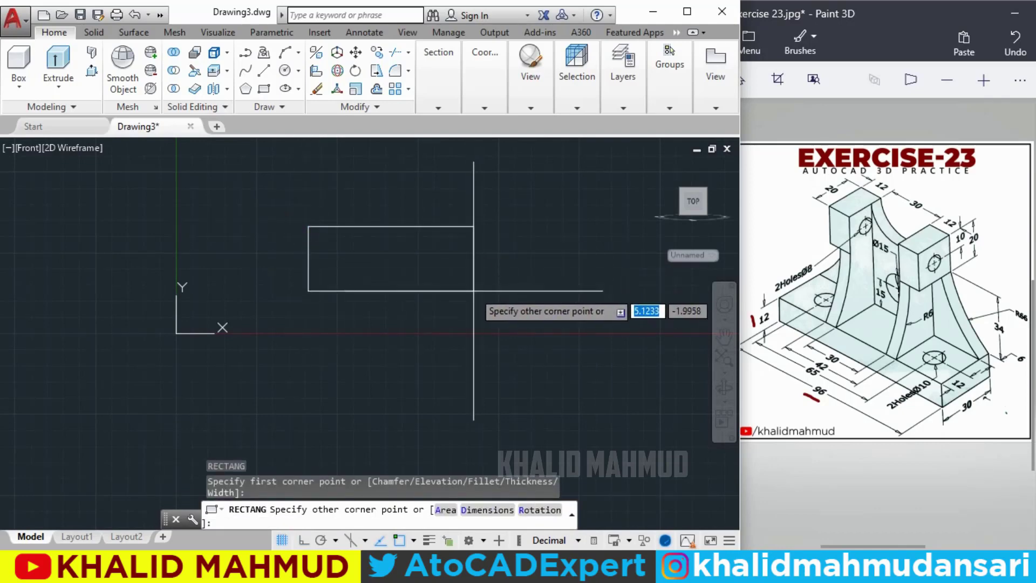
type("d")
key("Return")
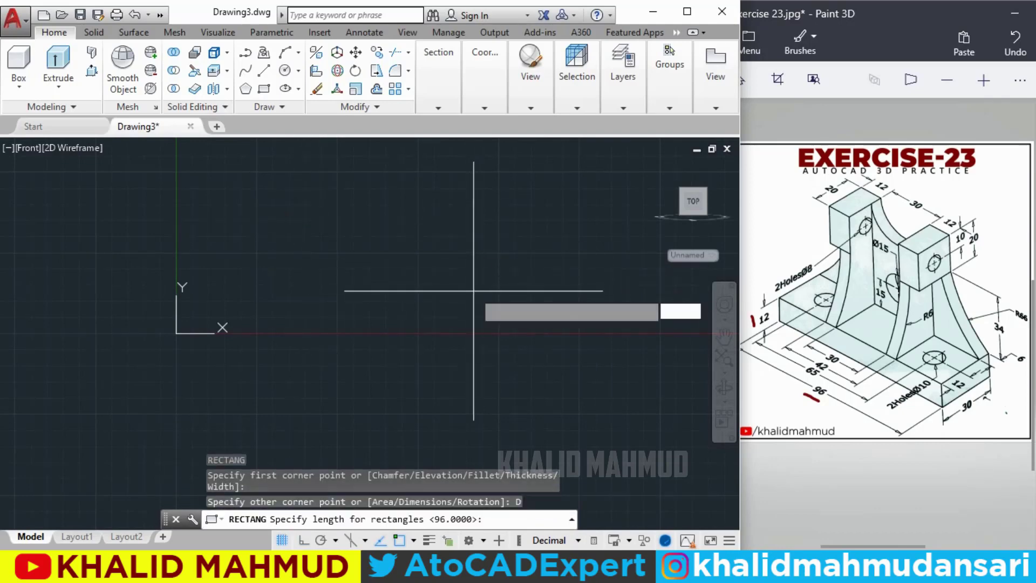
type("96")
key("Return")
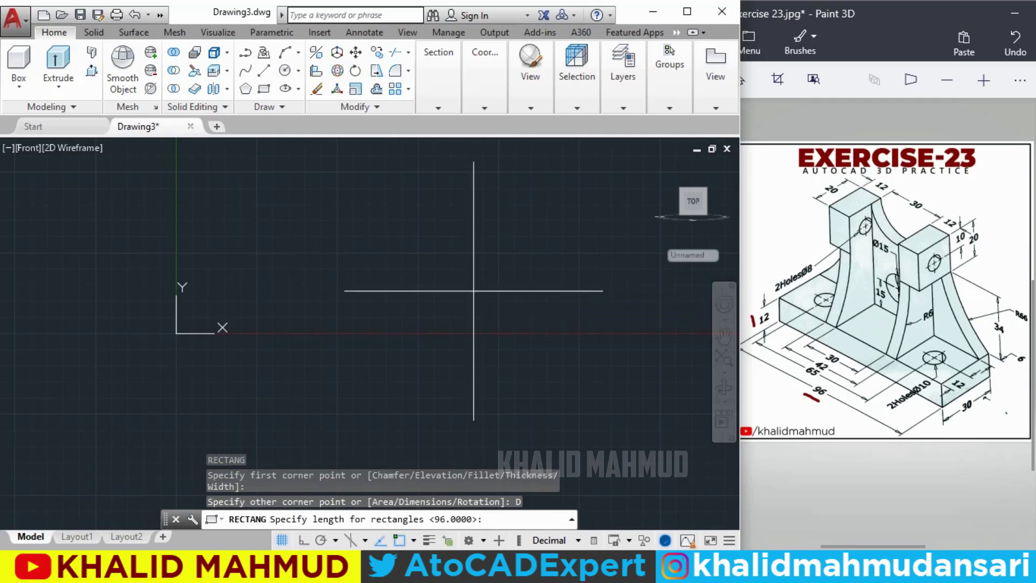
type("12")
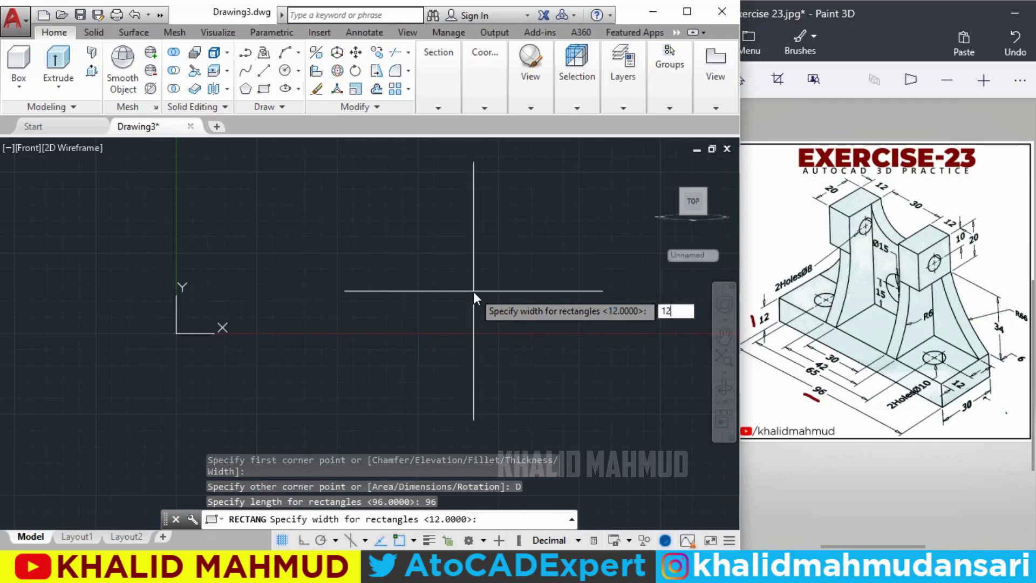
key("Return")
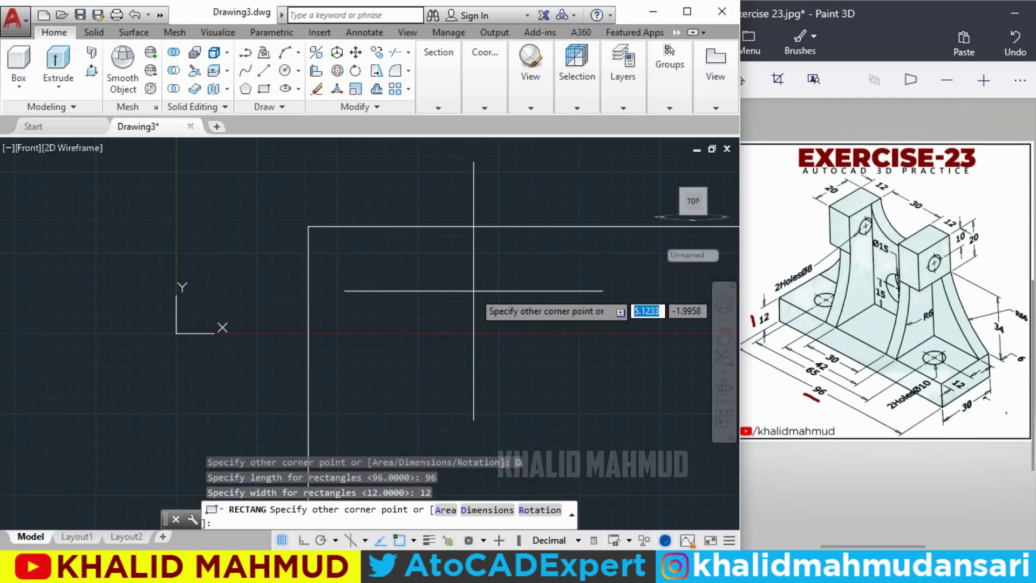
left_click(473, 291)
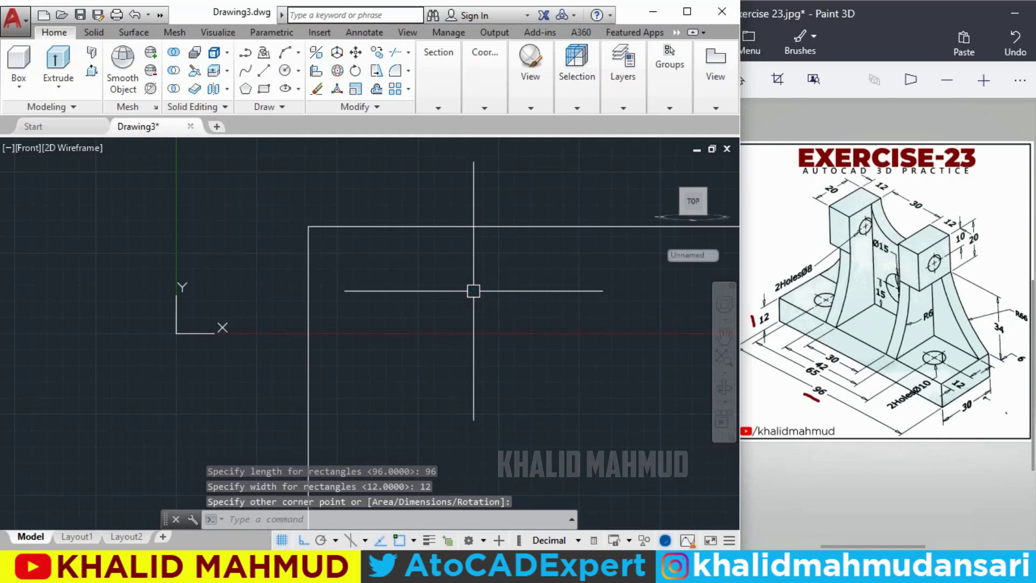
Step: Zoom All, then pan and zoom to frame the base rectangle
type("z")
key("Return")
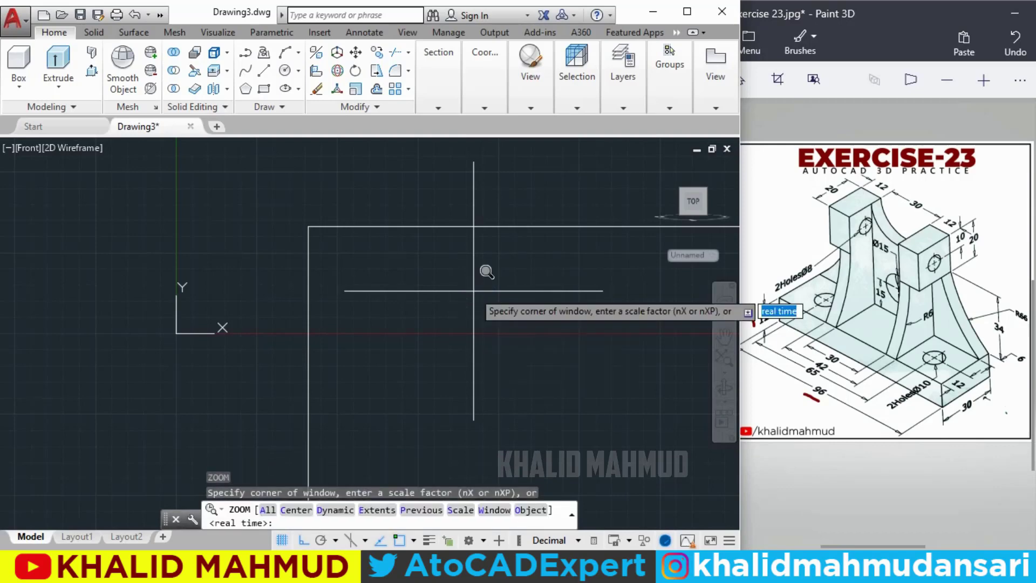
type("a")
key("Return")
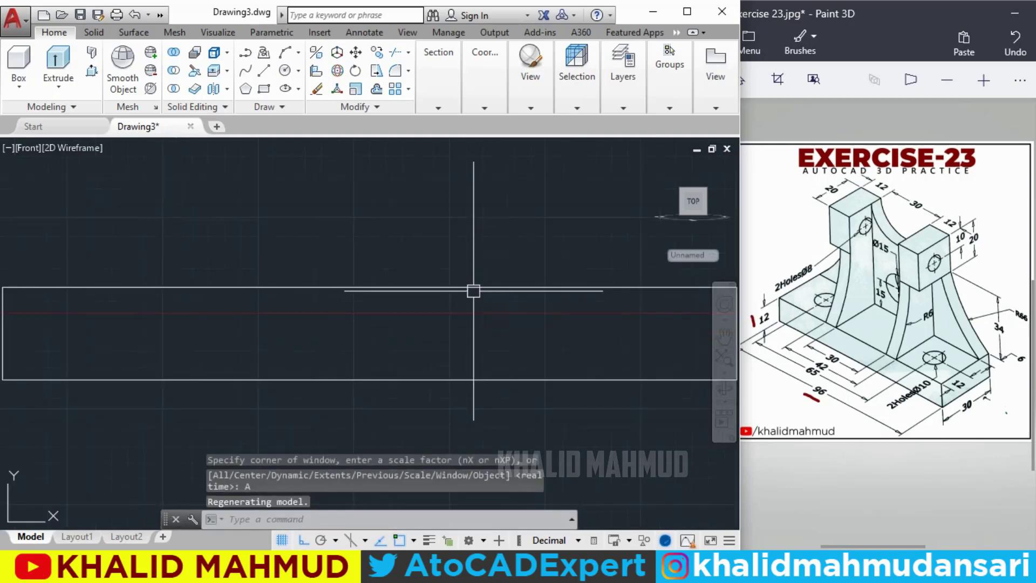
scroll(474, 291, "down", 1)
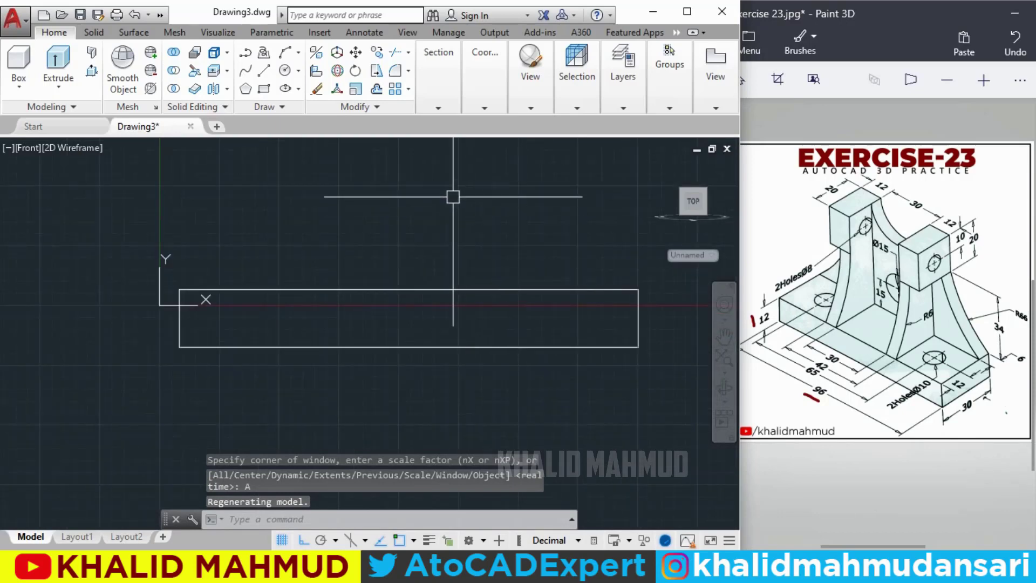
mouse_move(451, 196)
middle_mouse_down()
mouse_move(448, 356)
mouse_move(456, 307)
middle_mouse_up()
scroll(479, 273, "down", 1)
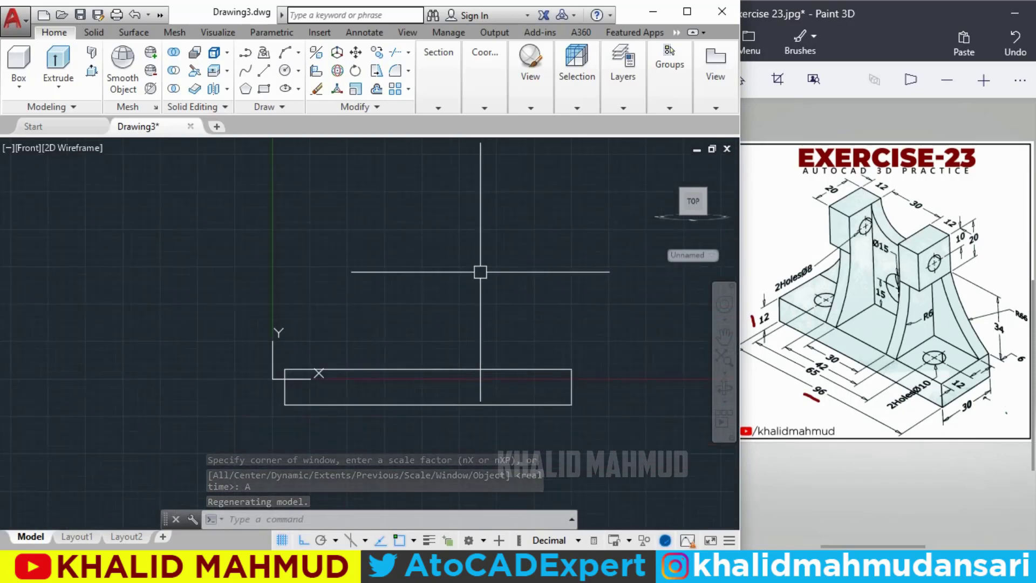
middle_click_drag(479, 273, 470, 316)
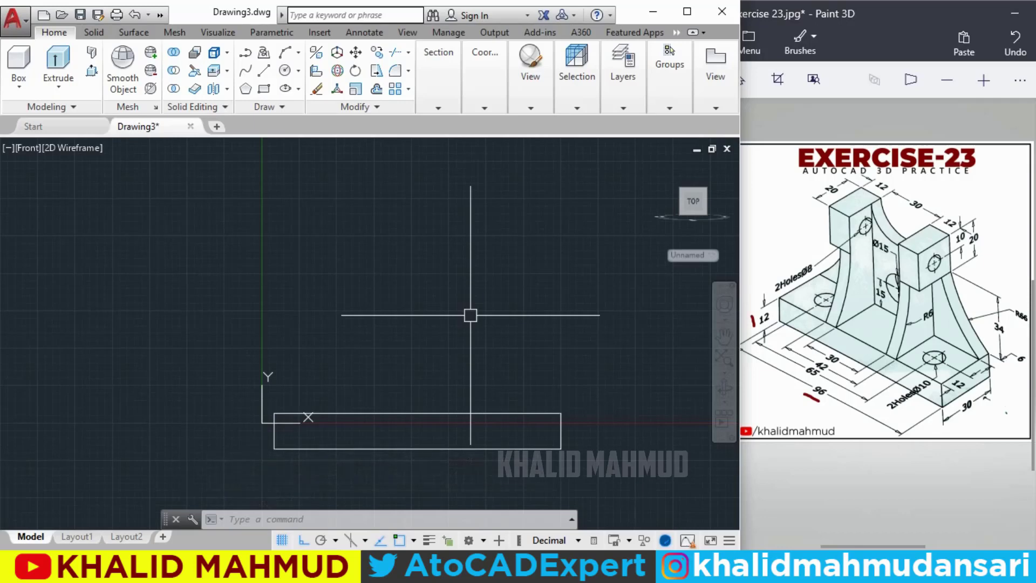
Step: Mark the 20 dimension in red, then draw a 54-unit vertical line from the base's top-edge midpoint
left_click(1013, 320)
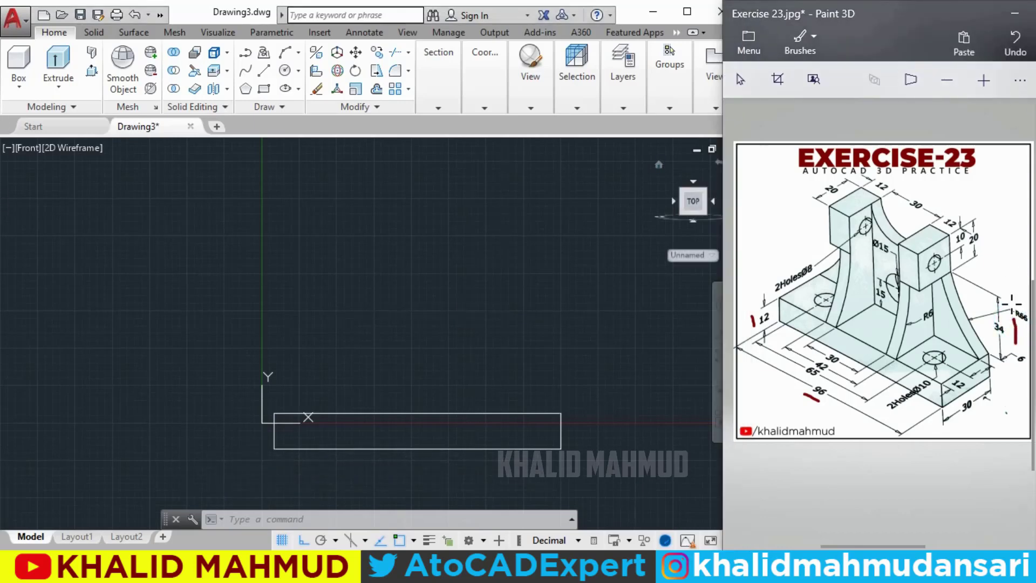
left_click_drag(983, 220, 988, 242)
left_click(456, 363)
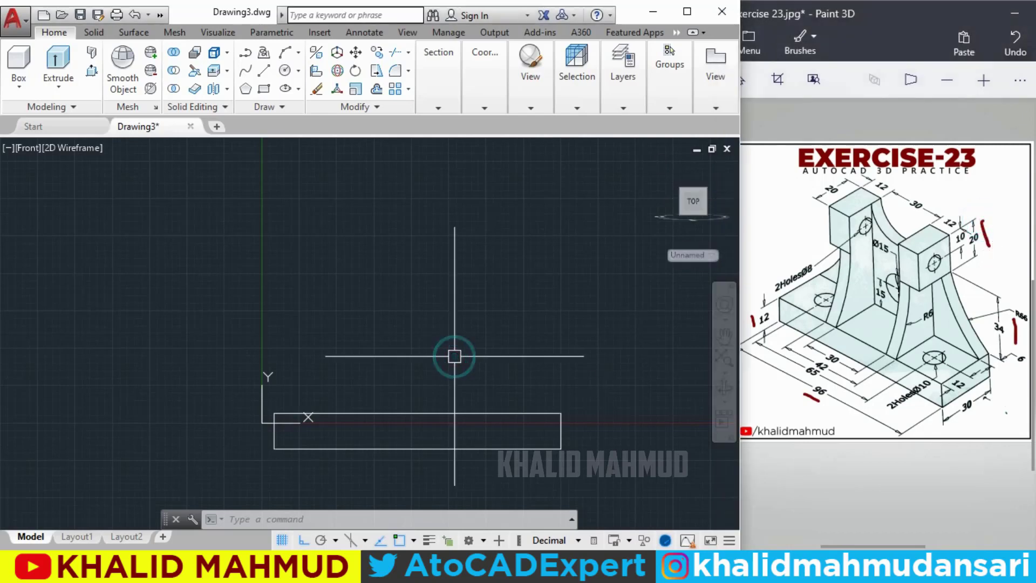
type("L")
key("Return")
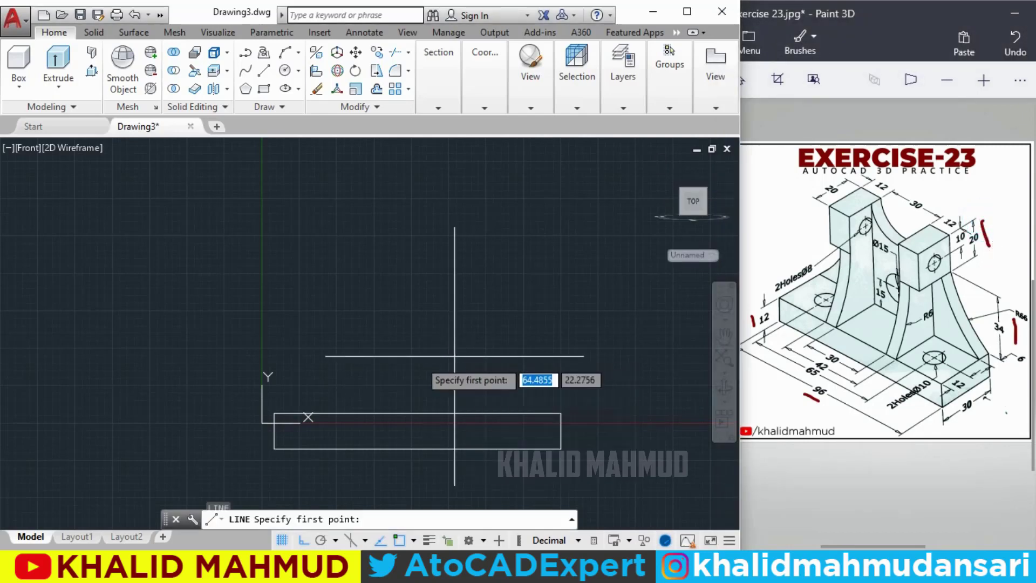
left_click(417, 414)
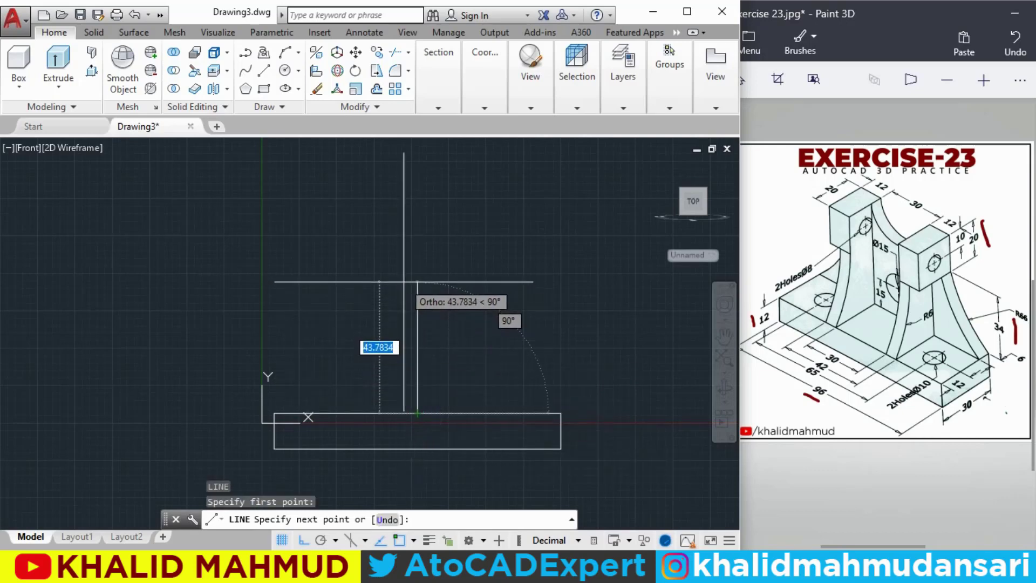
type("54")
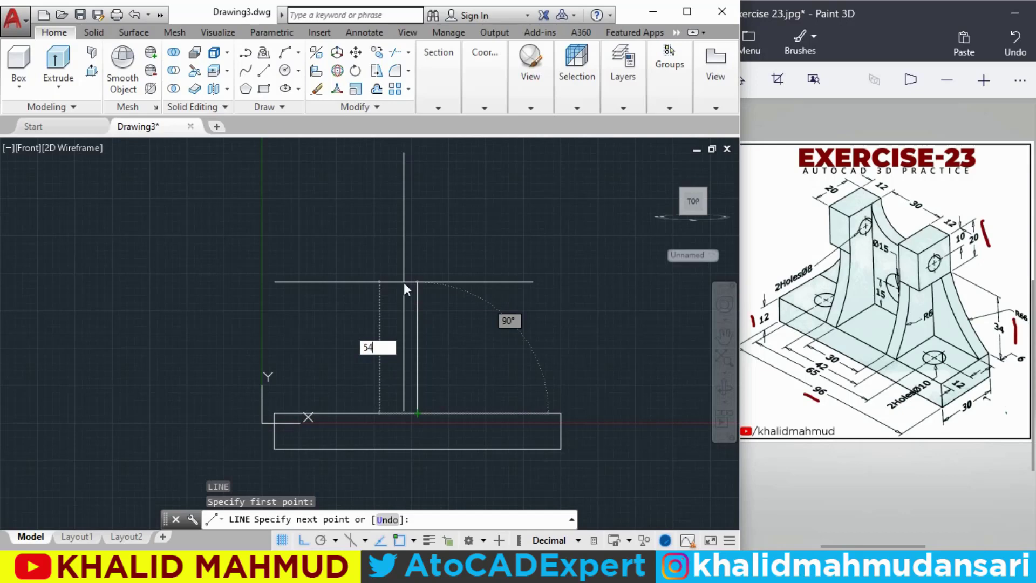
key("Return")
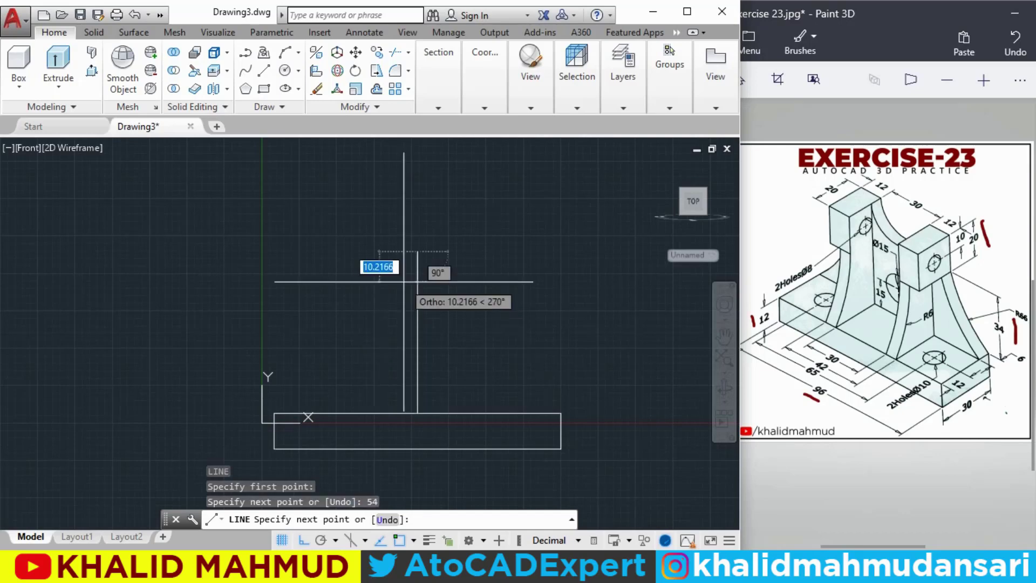
key("Return")
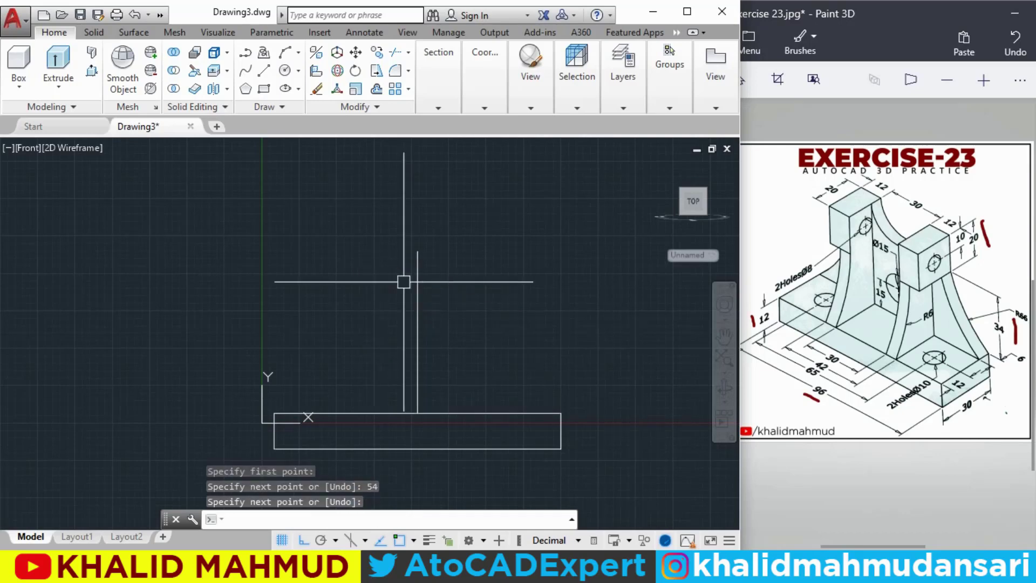
Step: Mark the top 30 dimension in red on the reference and start the CIRCLE command
left_click(912, 189)
left_click_drag(912, 189, 931, 201)
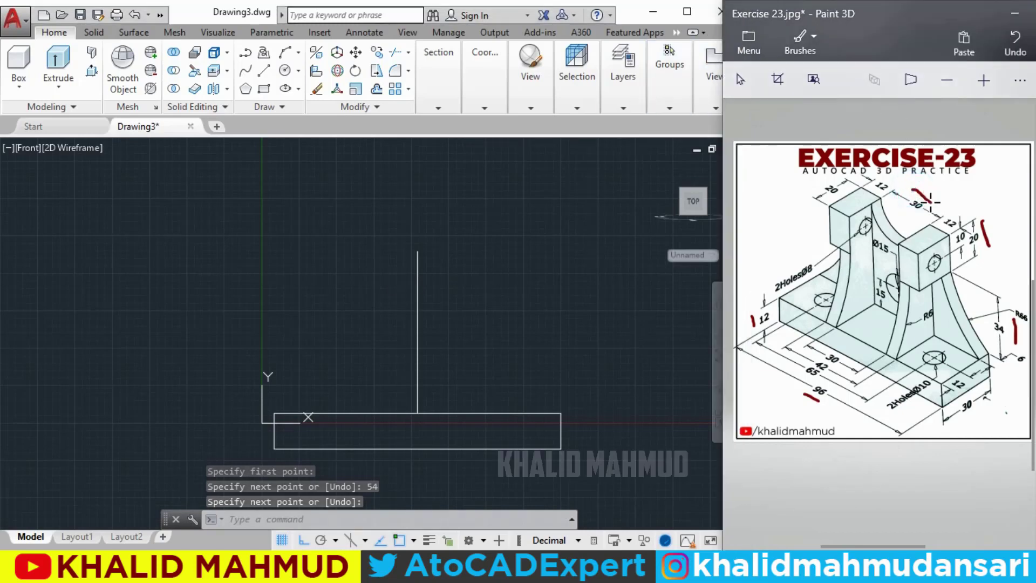
left_click(484, 285)
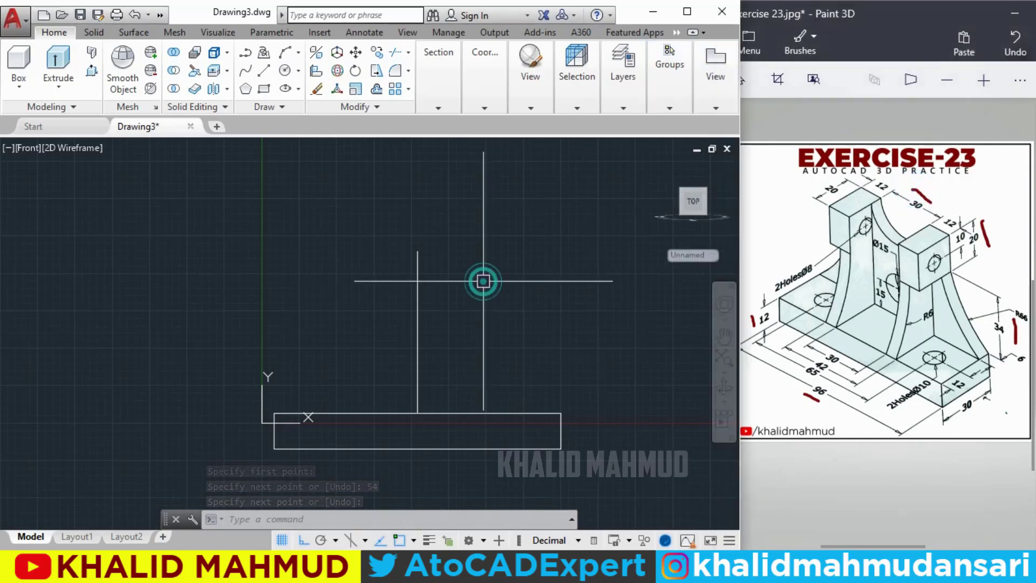
type("C")
key("Return")
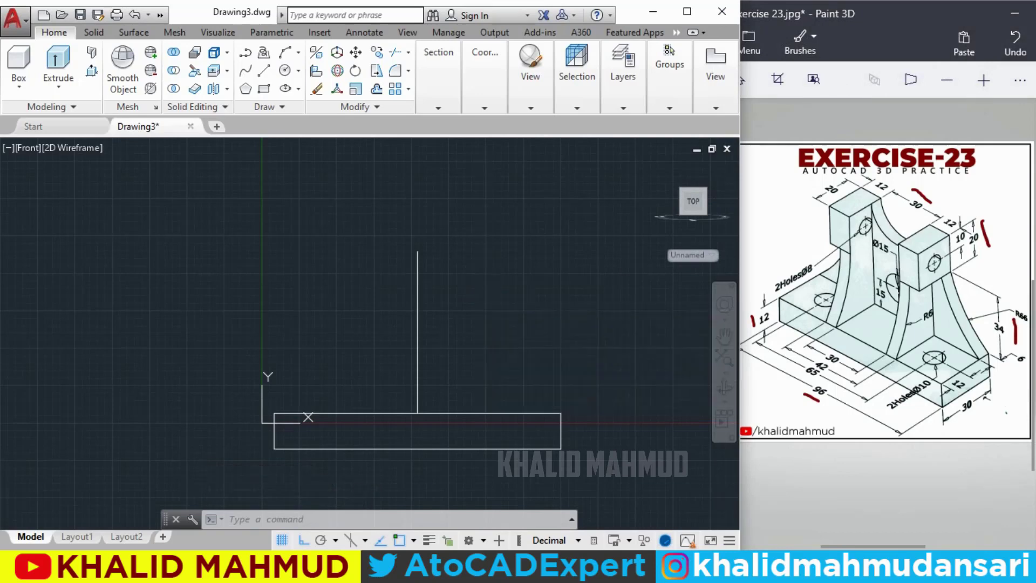
Step: Draw a Ø30 circle centred on the vertical line's top end
left_click(417, 251)
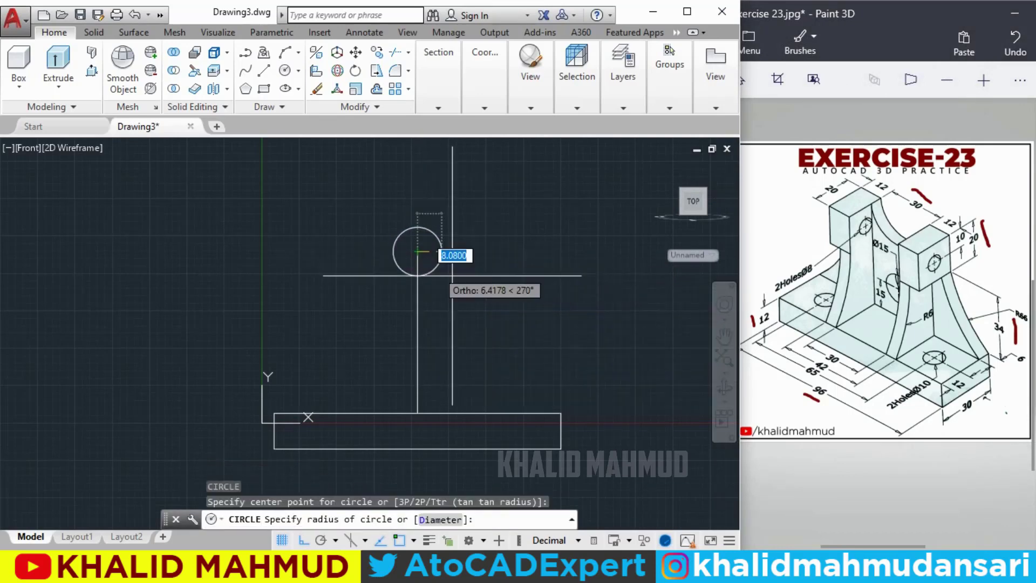
type("D")
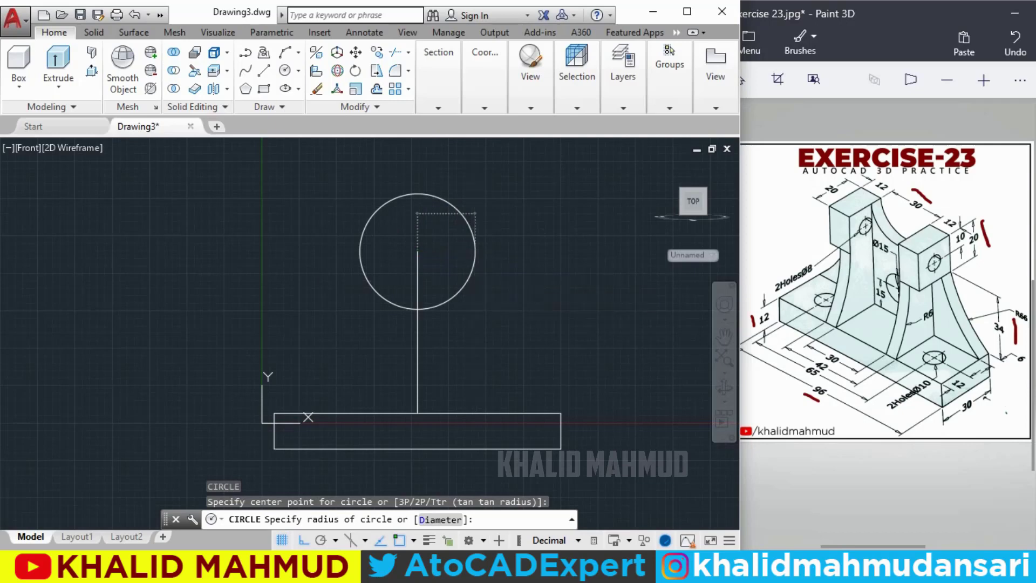
key("Return")
type("3")
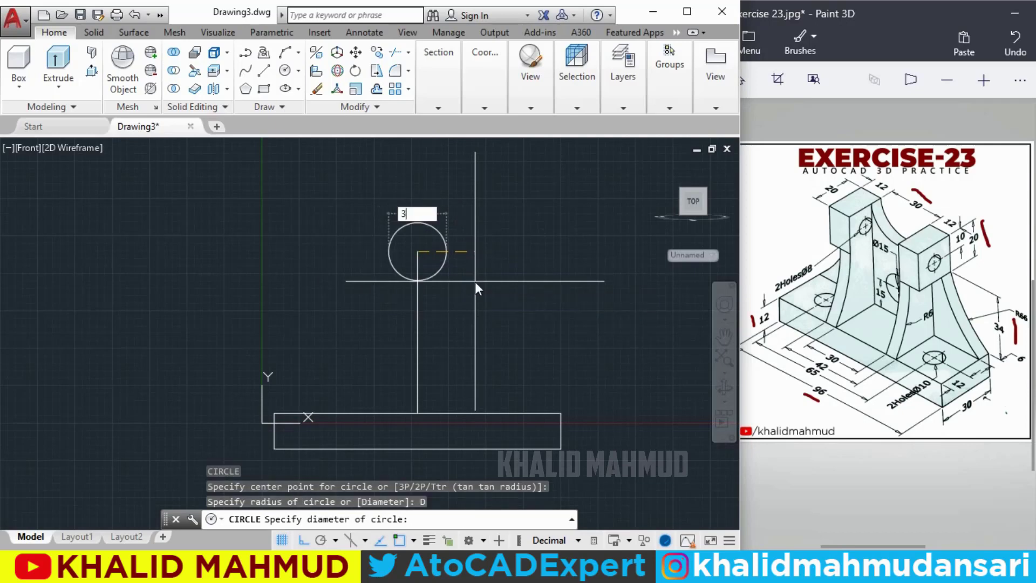
type("0")
key("Return")
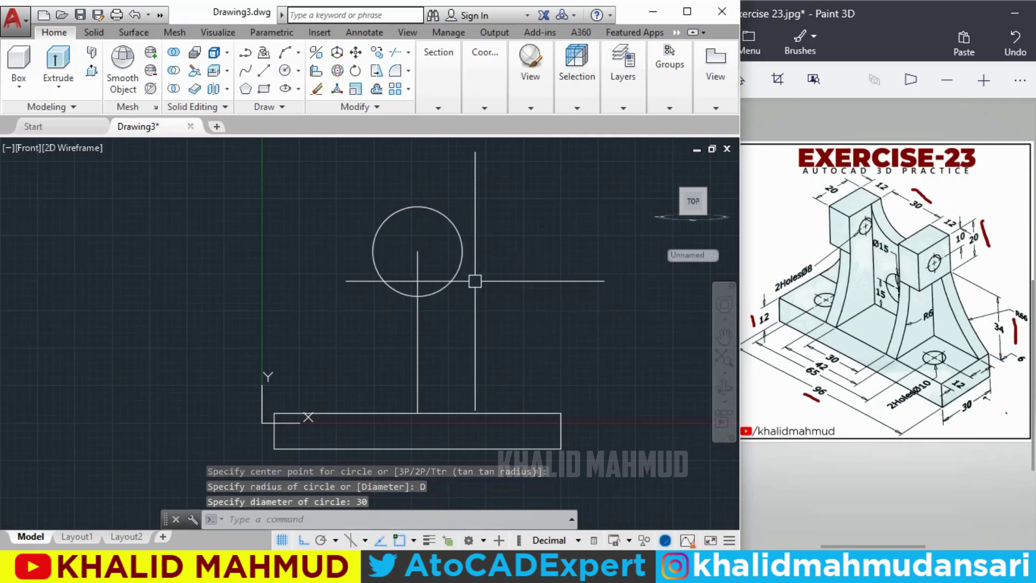
Step: Draw a horizontal line across the circle from its left quadrant to its right quadrant
type("l")
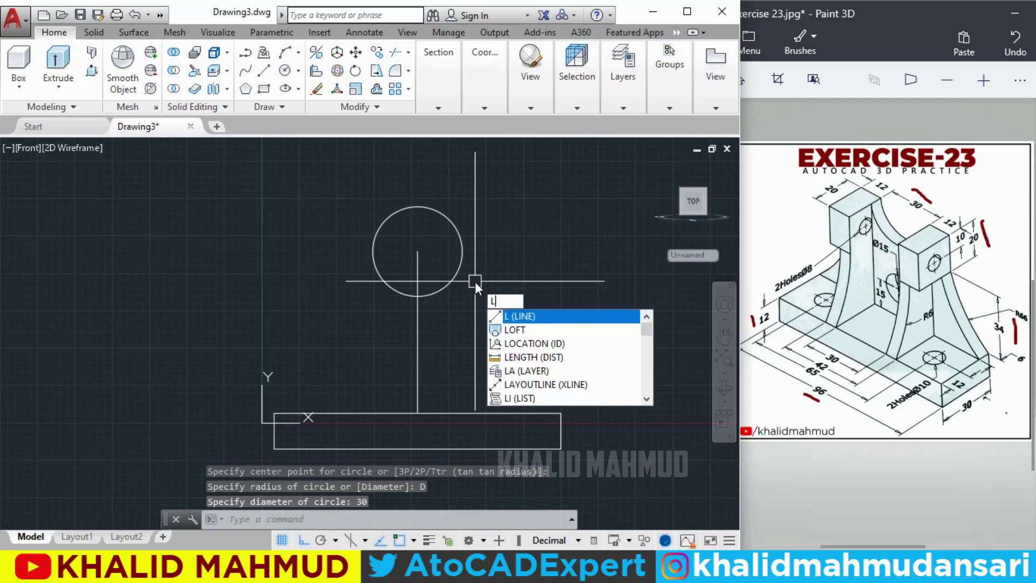
key("Return")
left_click(375, 250)
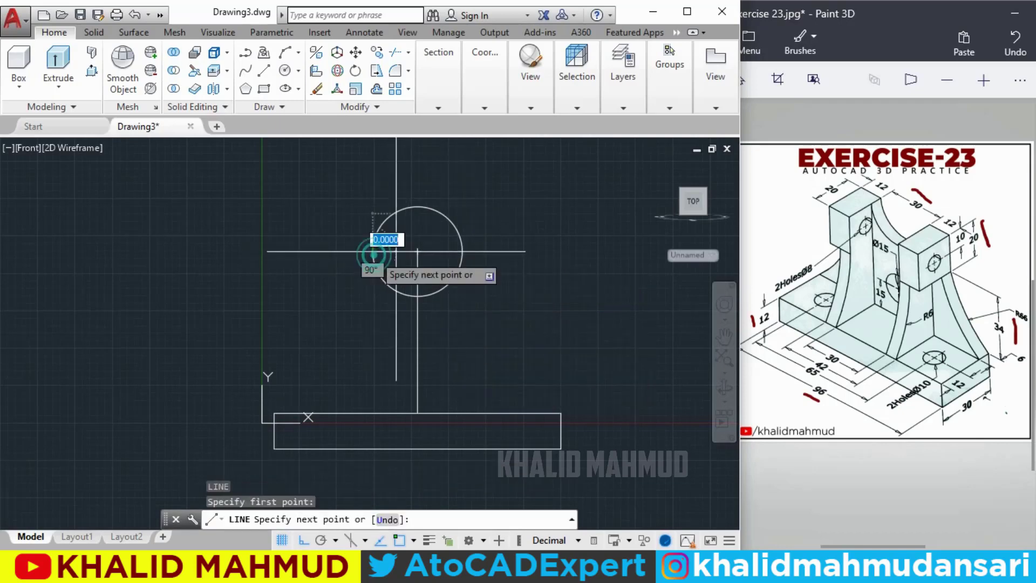
left_click(462, 250)
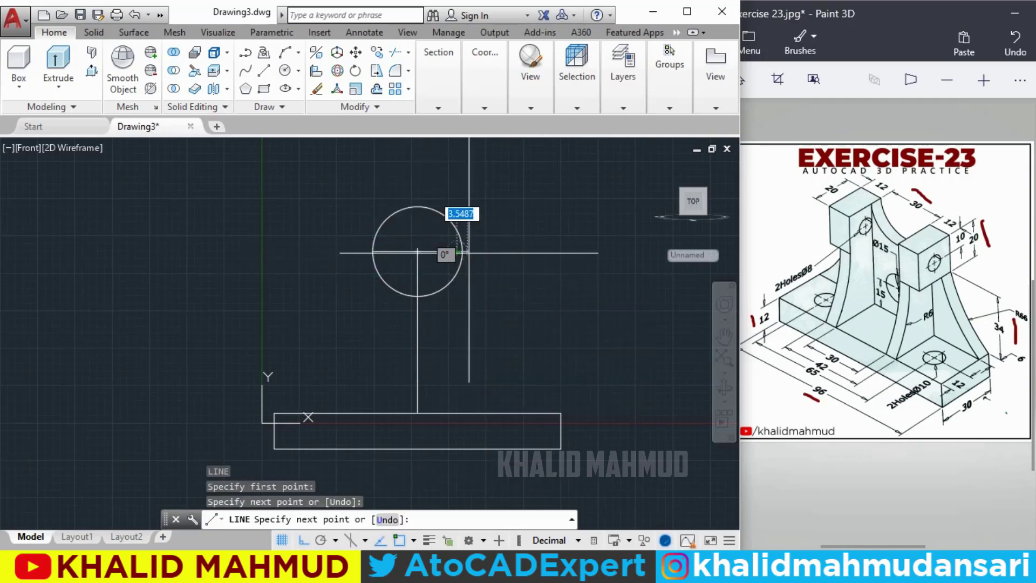
left_click(462, 251)
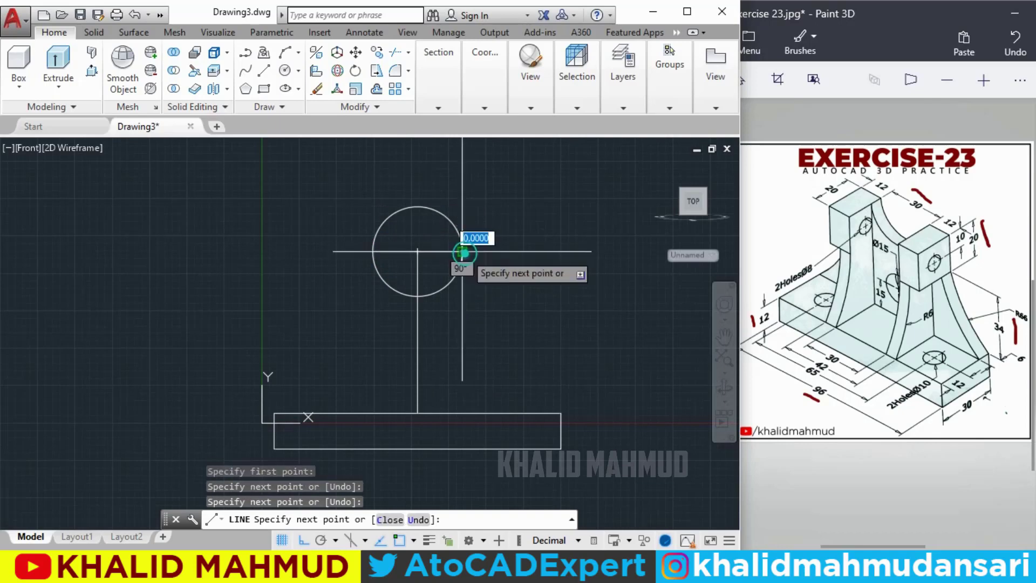
key("Return")
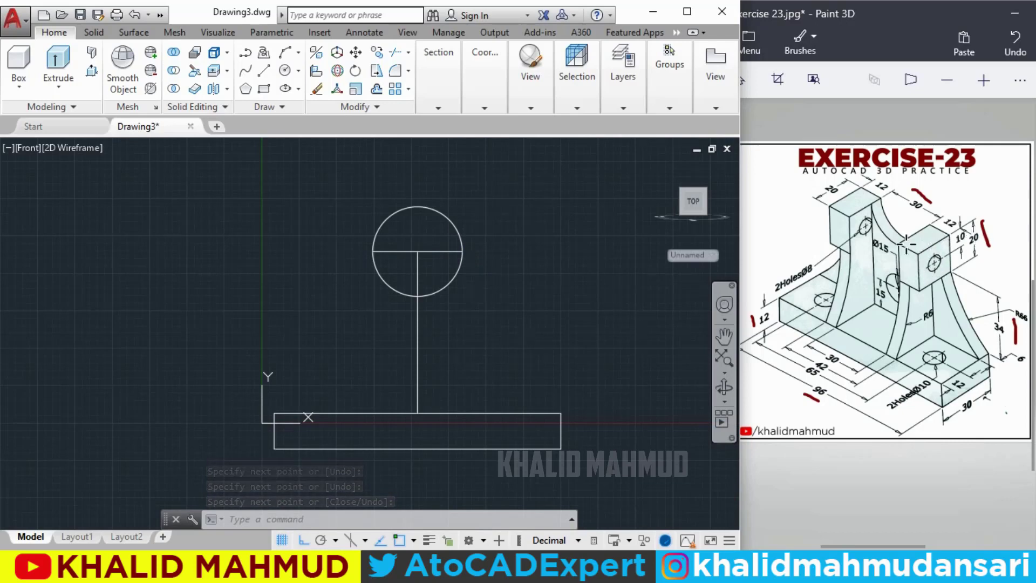
Step: Mark the 20 and 12 dimensions in red on the reference drawing
left_click(995, 223)
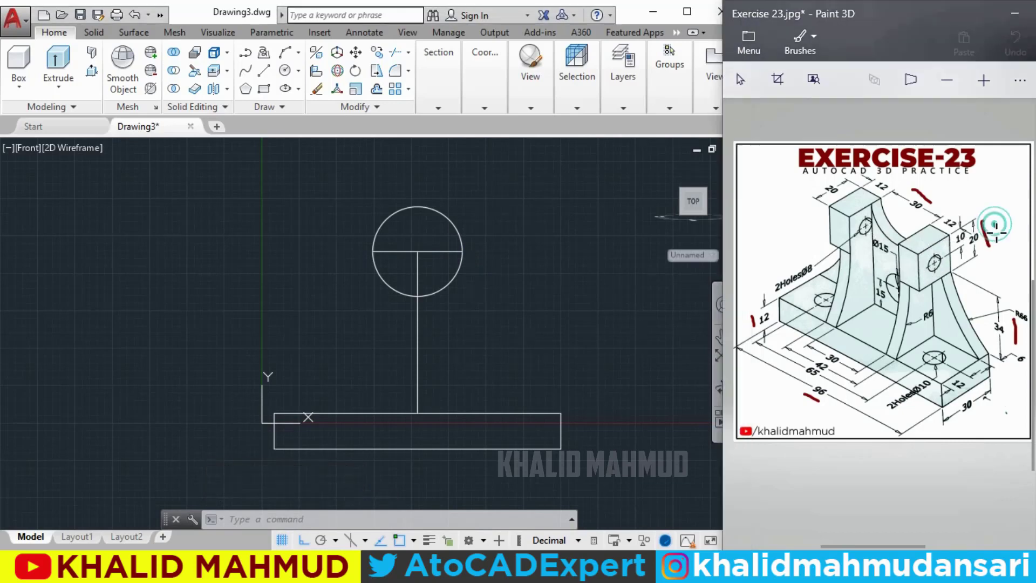
left_click_drag(992, 228, 995, 240)
left_click_drag(949, 212, 962, 216)
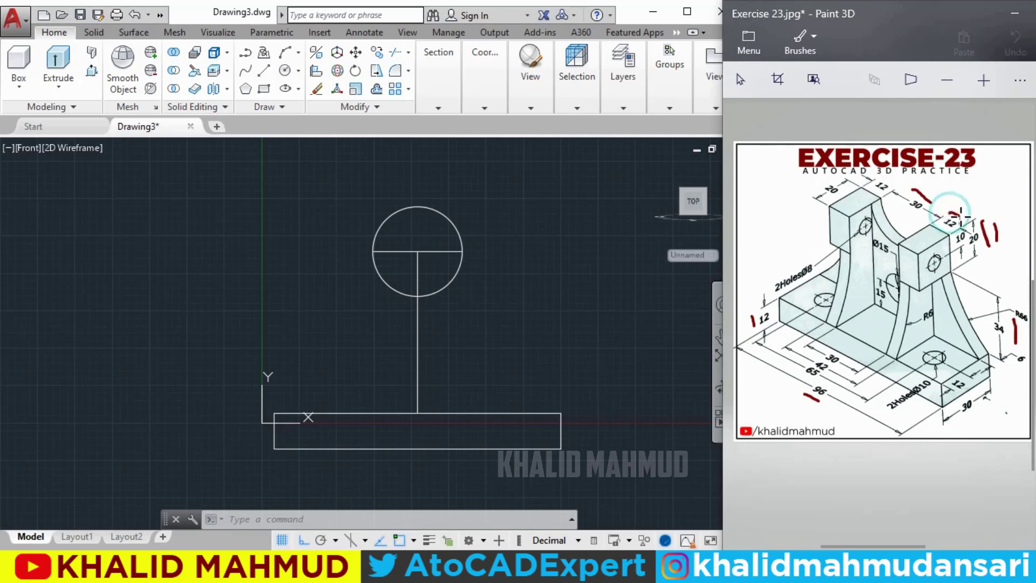
left_click(573, 299)
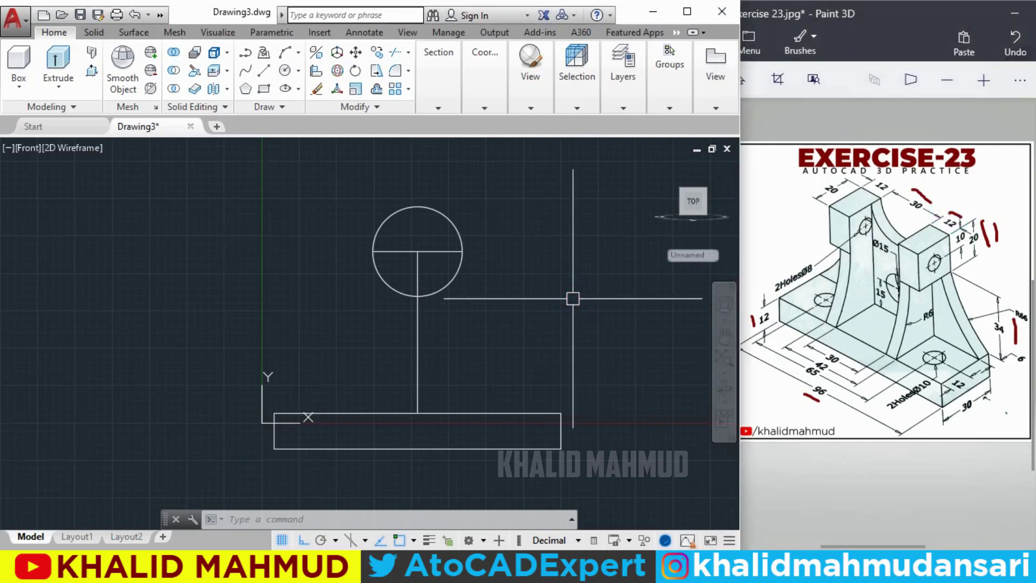
Step: Draw a 12 × 20 rectangle in empty space using the Dimensions option
type("rec")
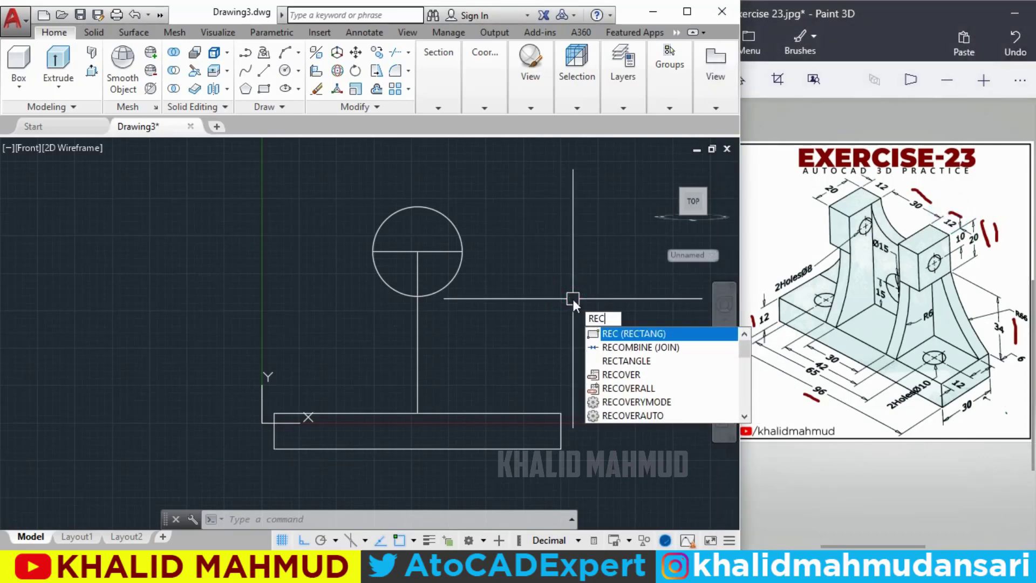
key("Return")
left_click(549, 274)
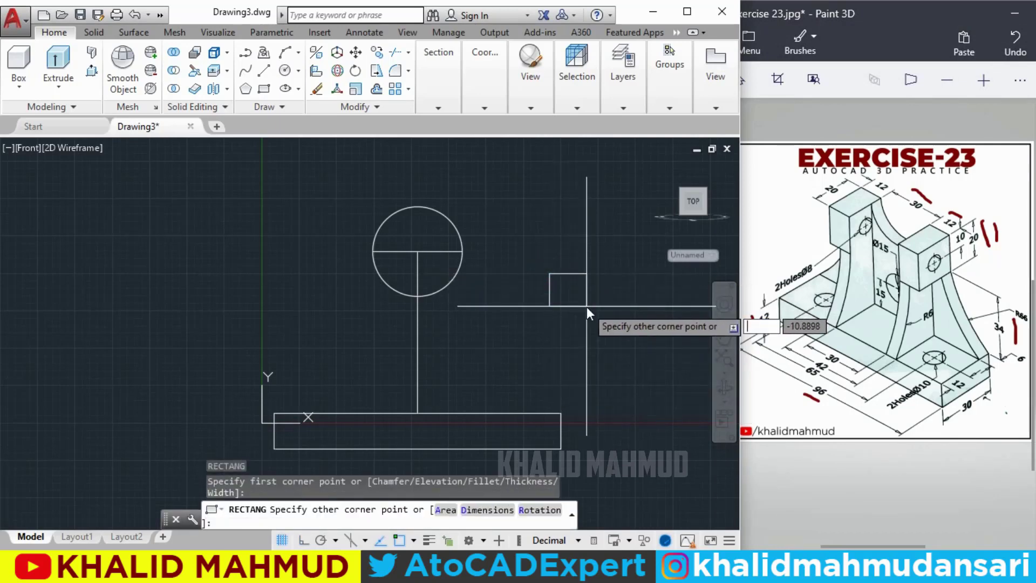
key("BackSpace")
key("BackSpace")
type("d")
key("Return")
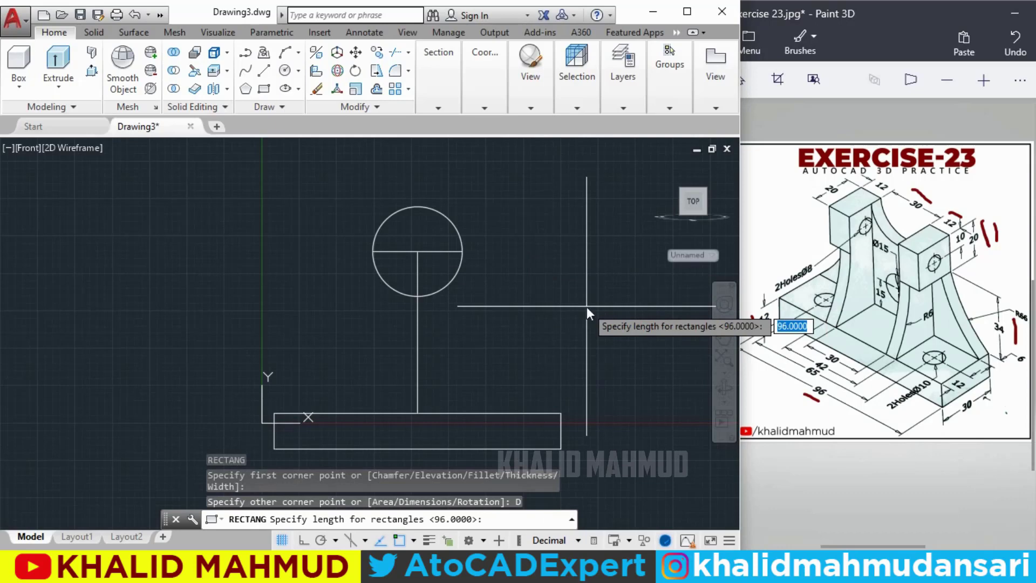
type("12")
key("Return")
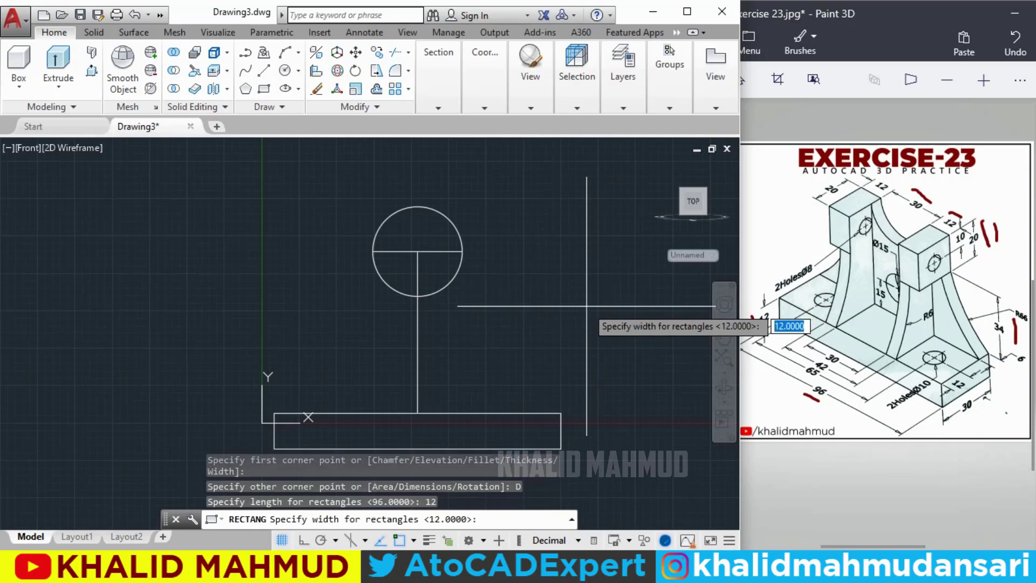
type("20")
key("Return")
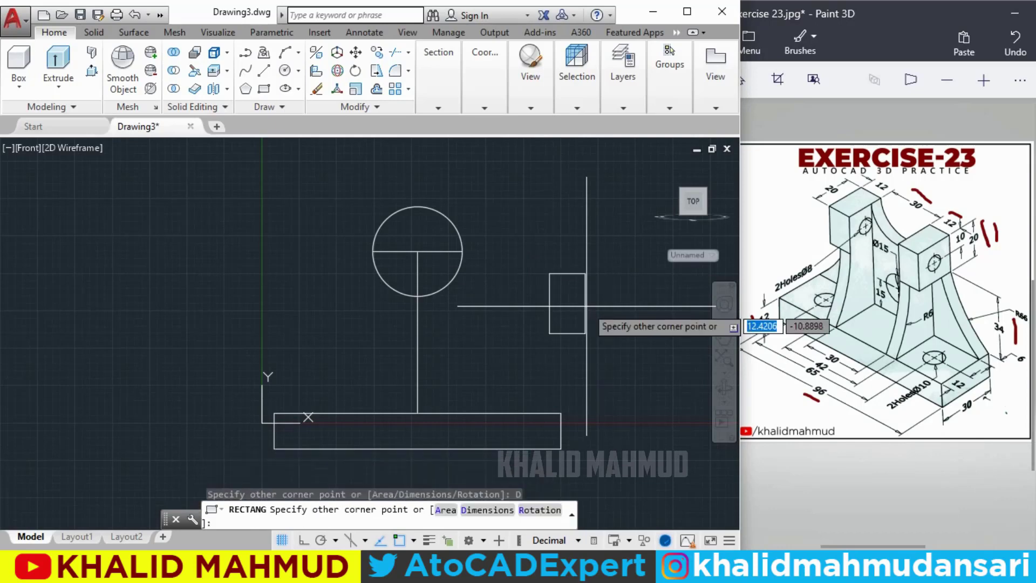
left_click(604, 351)
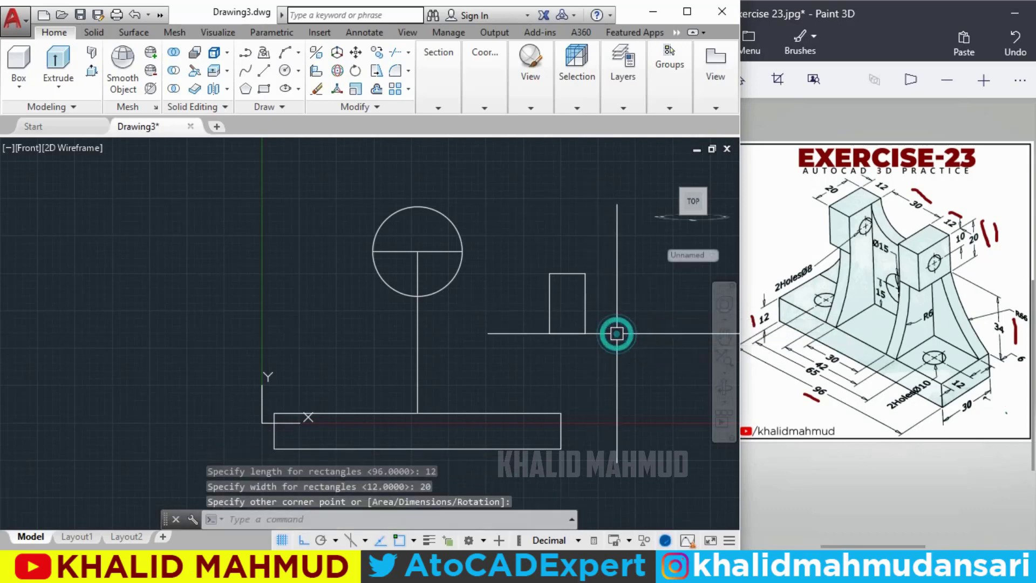
Step: Move the rectangle so its top-left corner sits on the circle's right quadrant
left_click(599, 349)
left_click(566, 319)
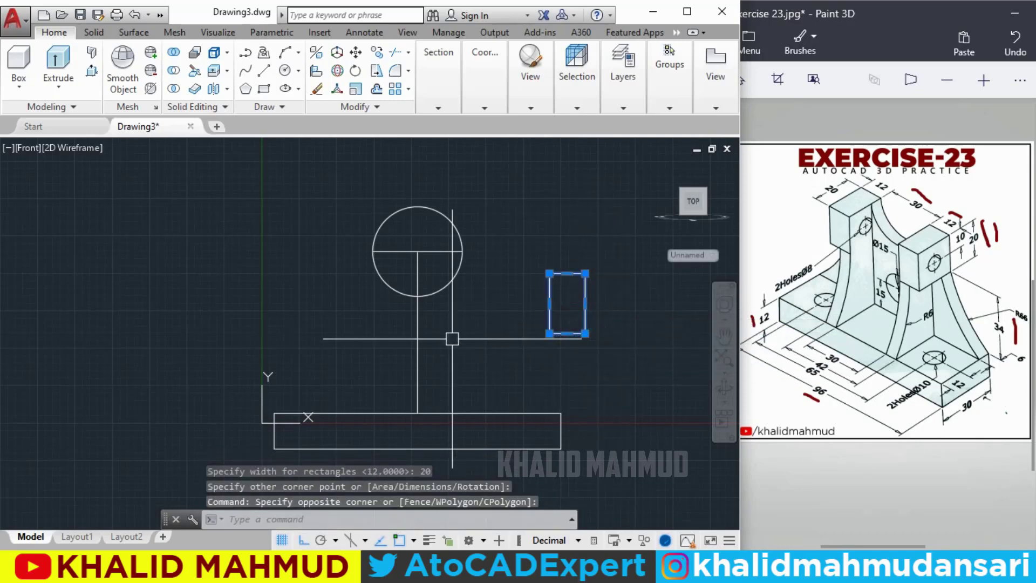
type("M")
left_click(506, 374)
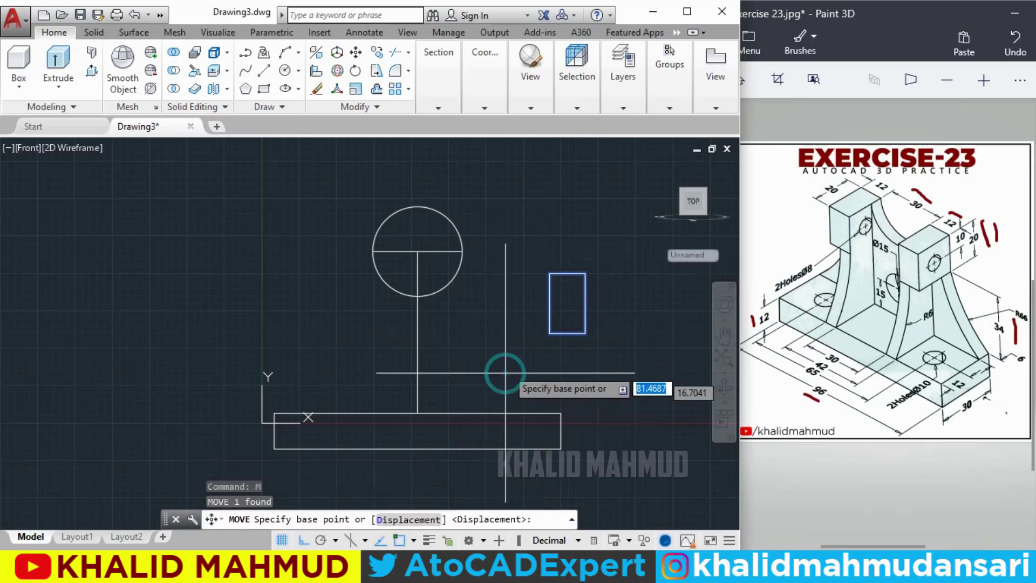
left_click(549, 274)
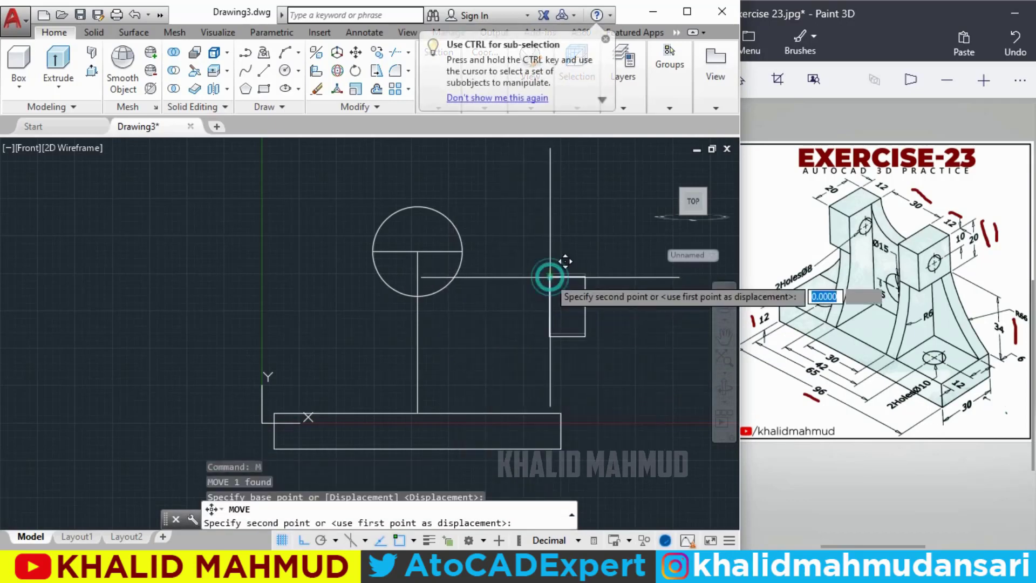
left_click(462, 251)
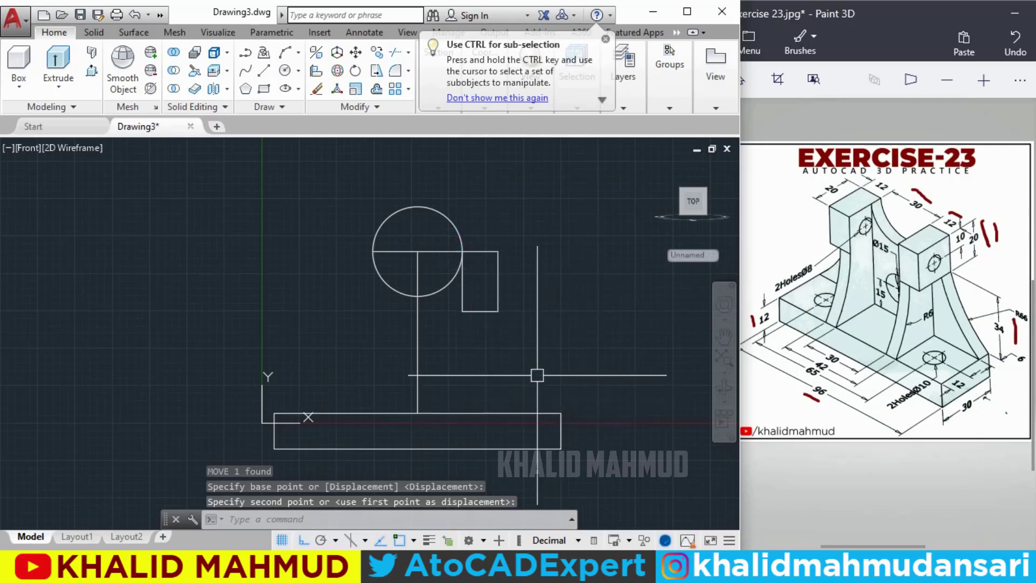
Step: Mark the R66 radius in red on the reference, cancelling the pending arc
type("ARC")
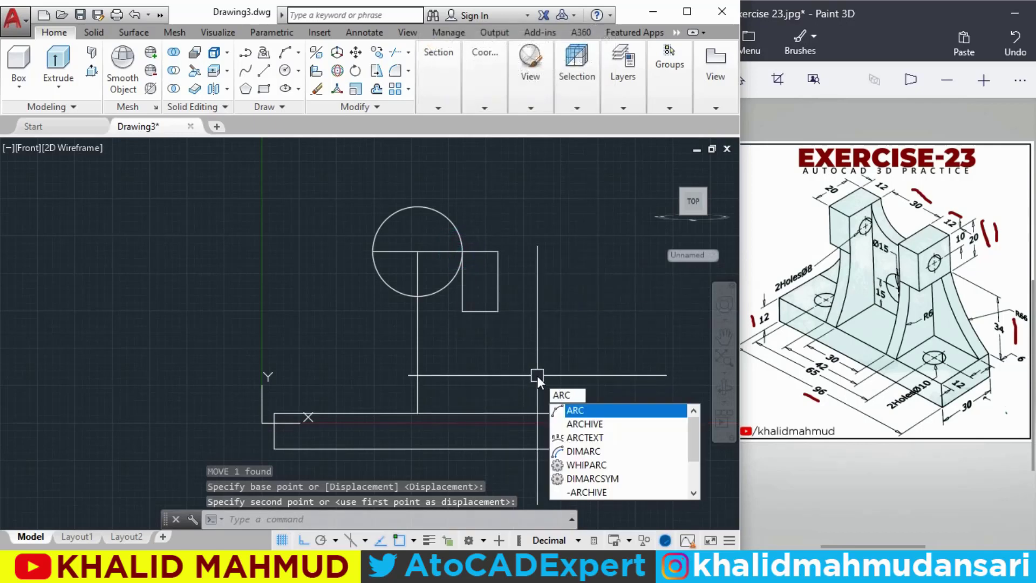
key("Return")
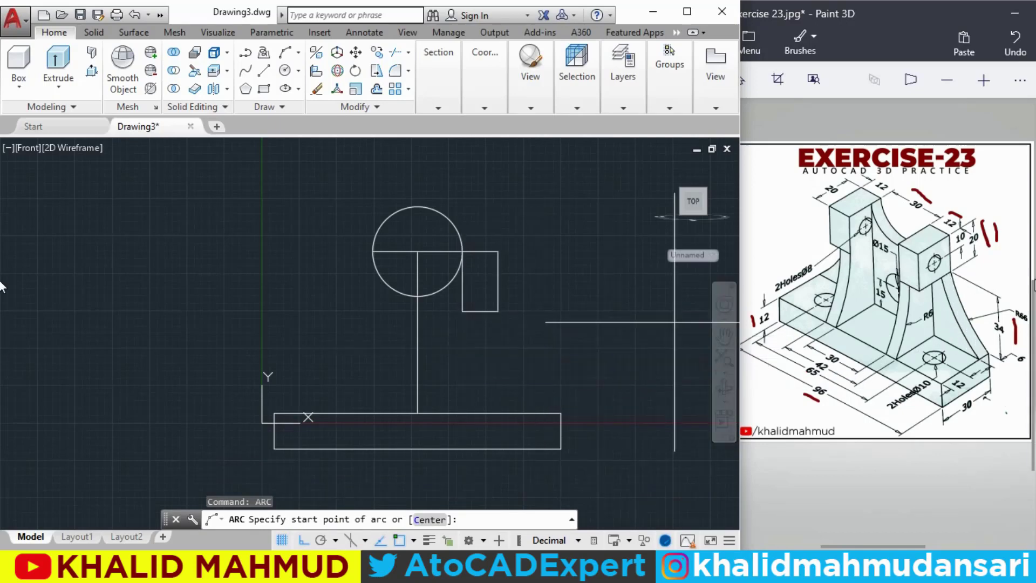
scroll(996, 324, "up", 2)
scroll(995, 323, "up", 2)
scroll(996, 324, "up", 2)
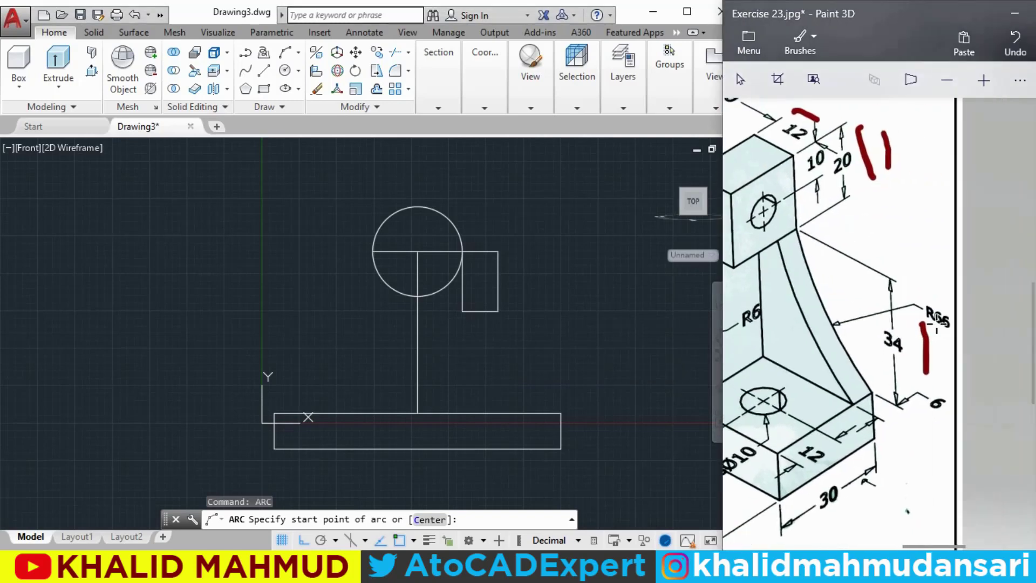
scroll(949, 290, "up", 2)
left_click_drag(929, 280, 968, 297)
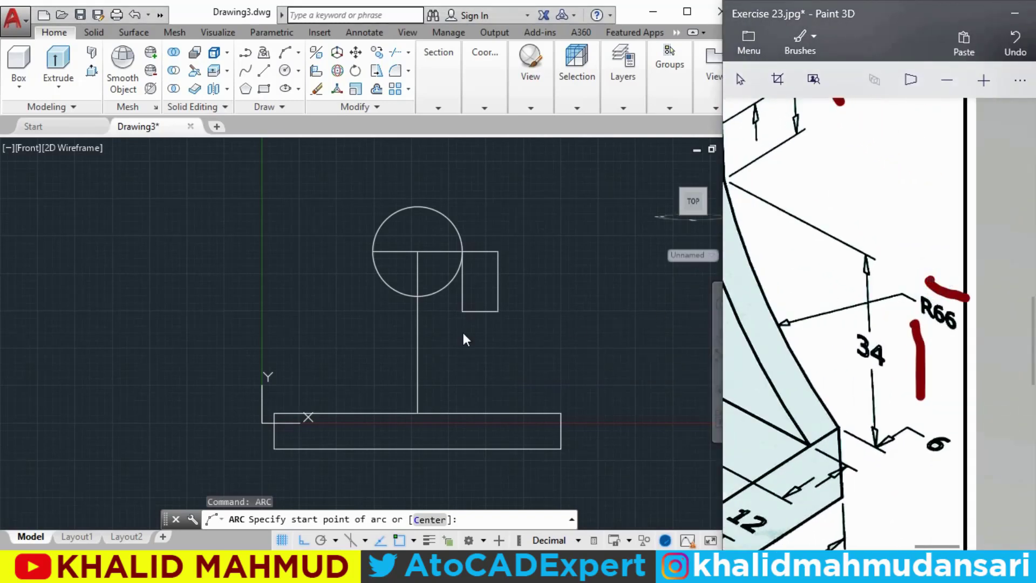
left_click(480, 338)
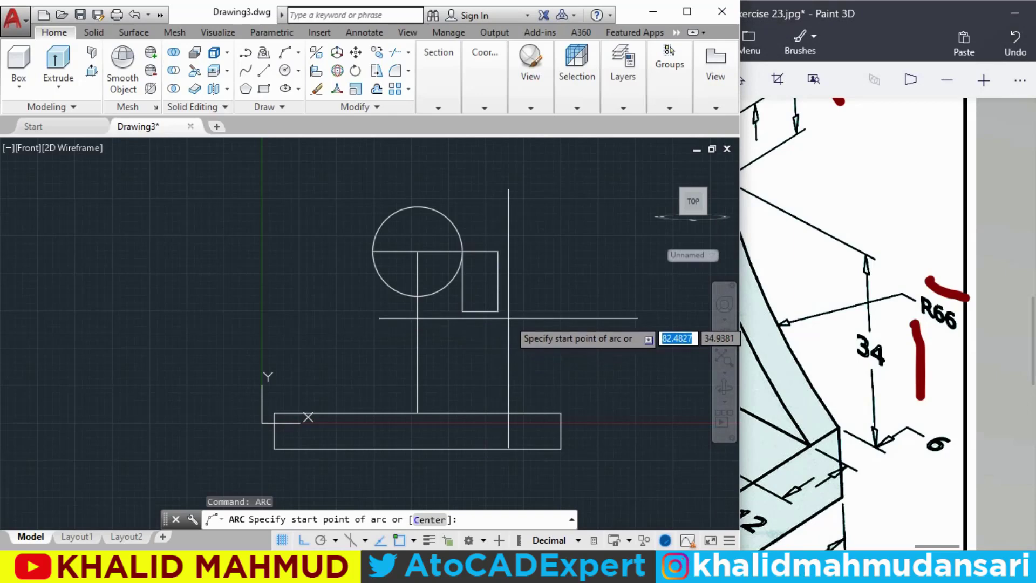
key("Escape")
type("ARC")
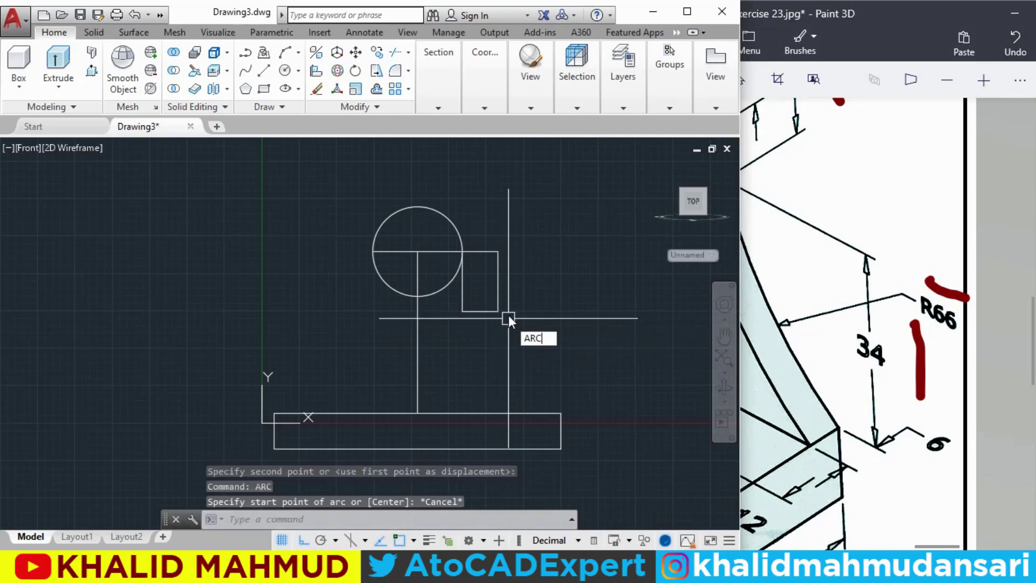
Step: Draw an R66 arc from the small rectangle's bottom-right corner to the base's top-right corner
key("Return")
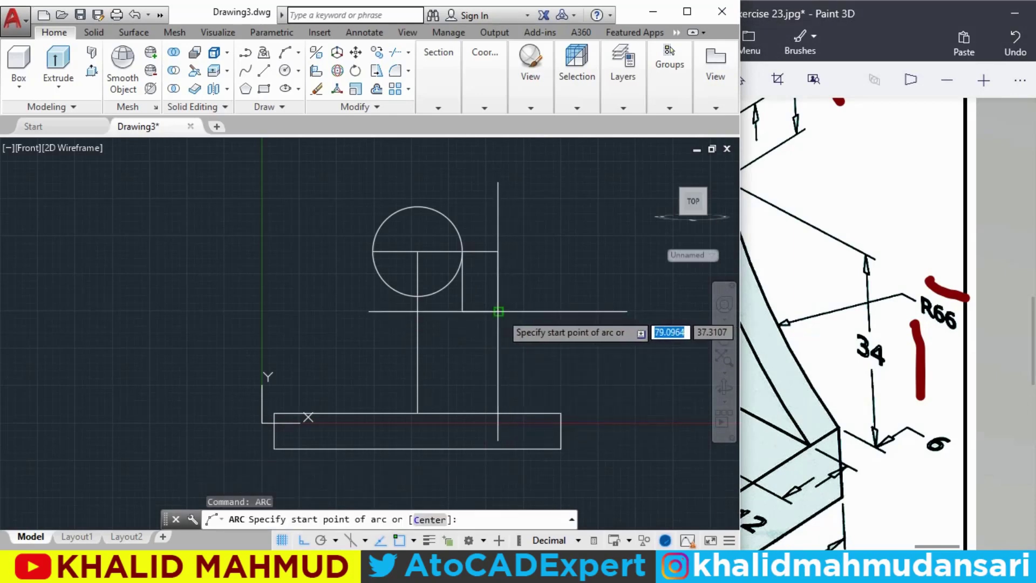
left_click(498, 311)
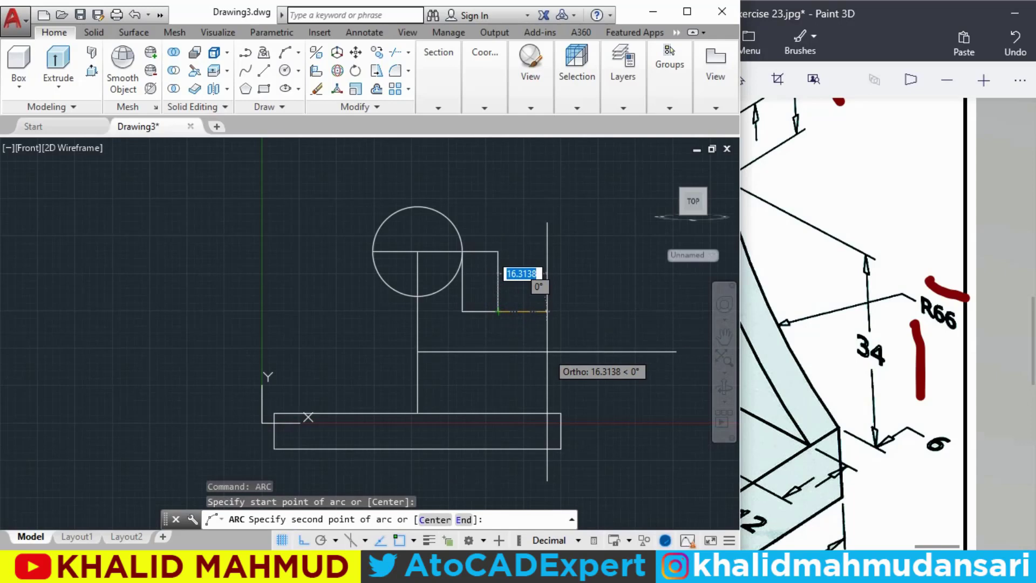
key("F8")
type("E")
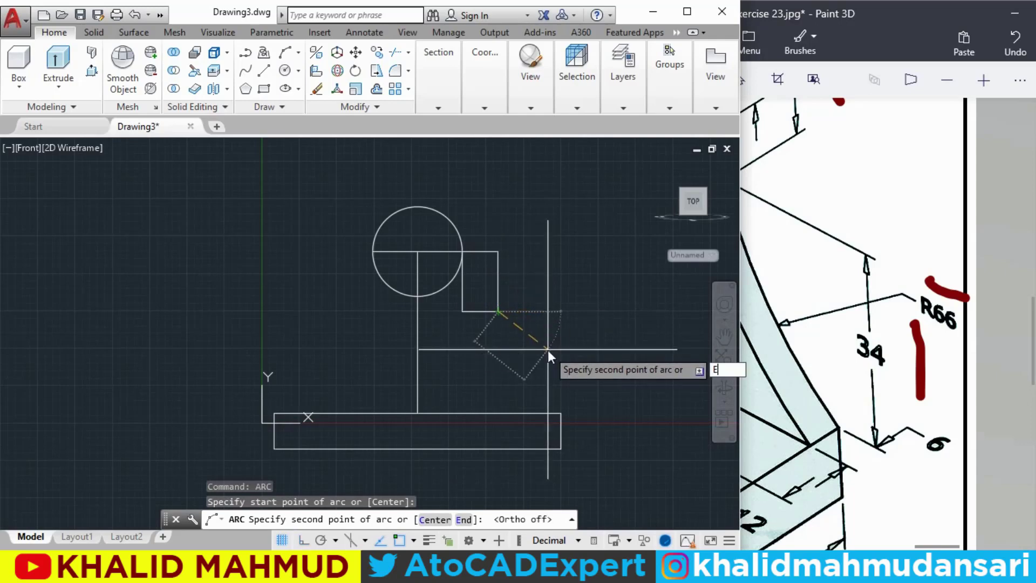
key("Return")
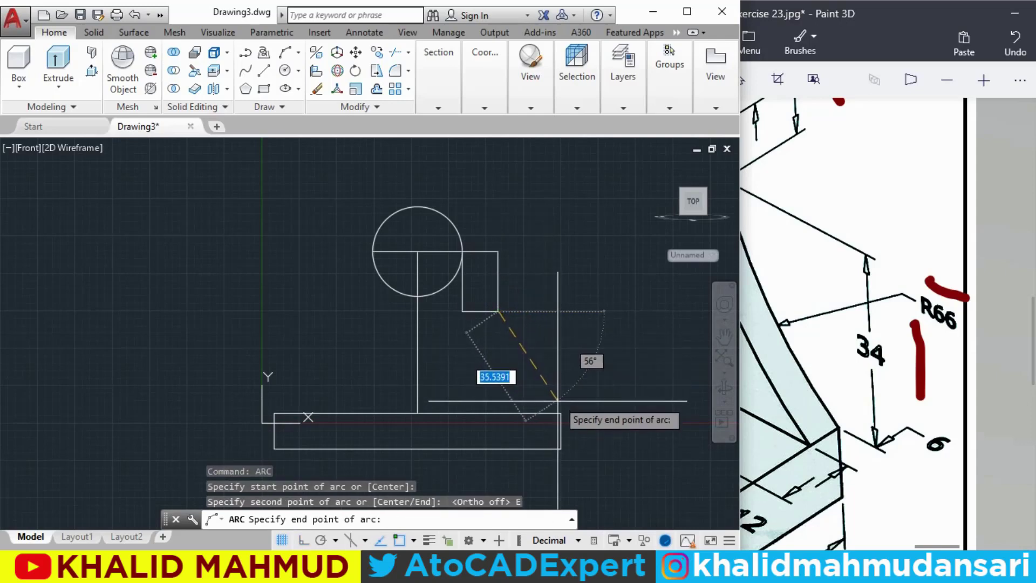
left_click(561, 413)
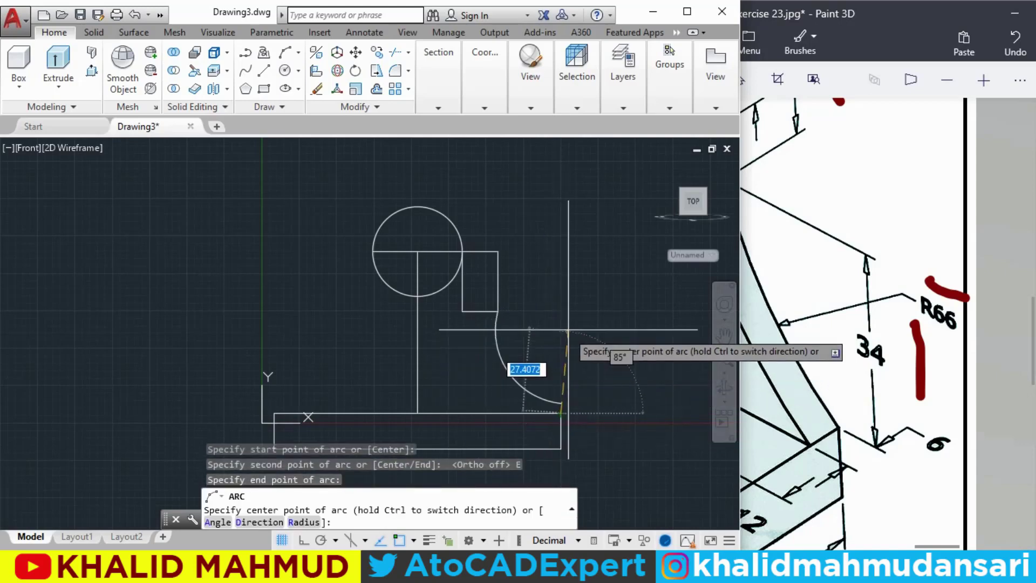
type("R")
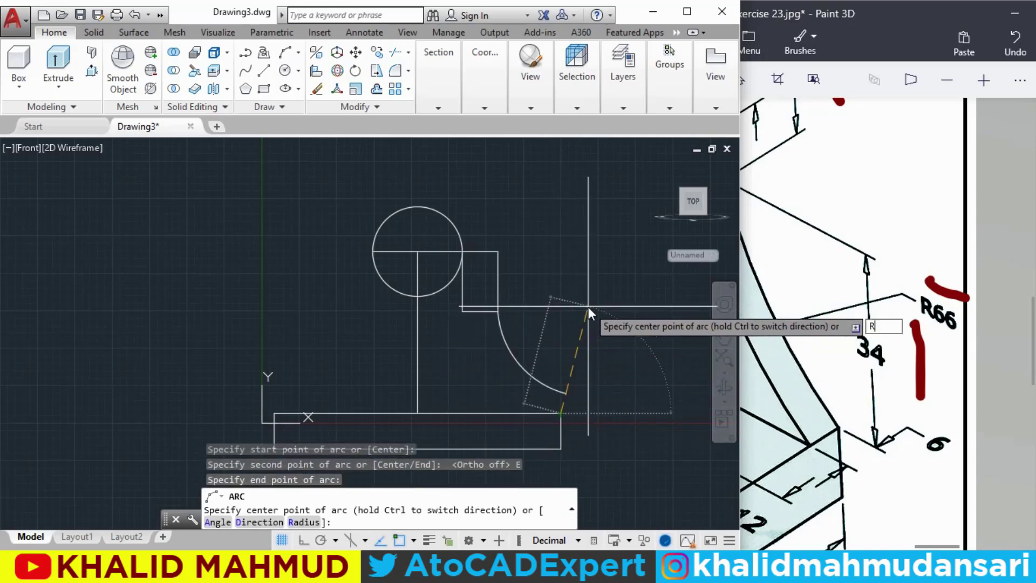
key("Return")
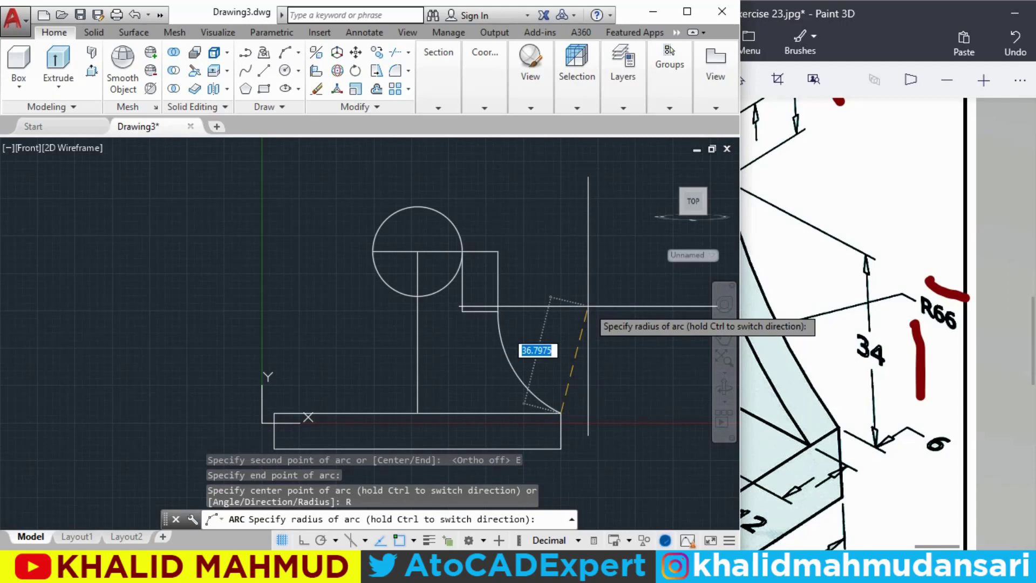
type("66")
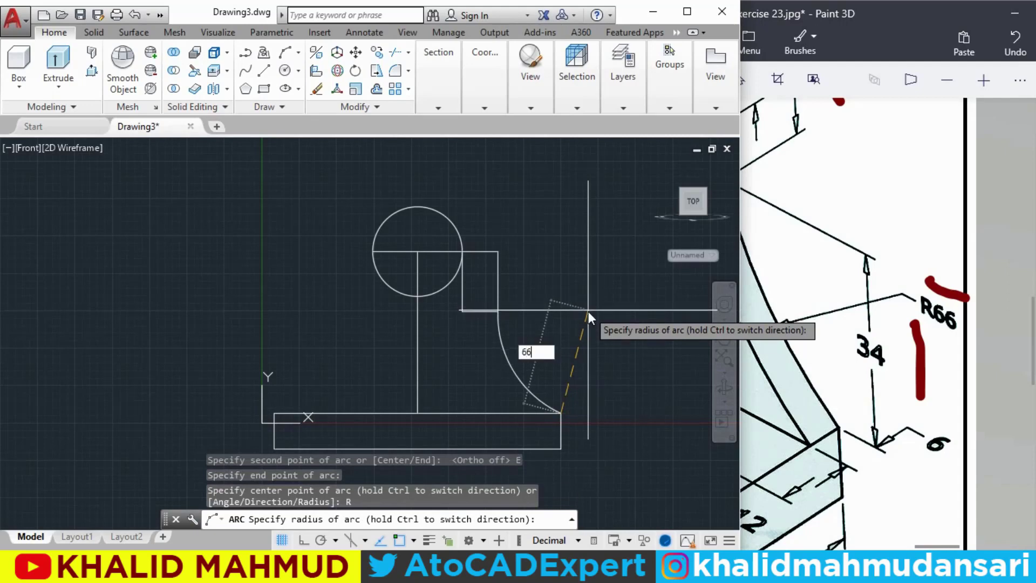
key("Return")
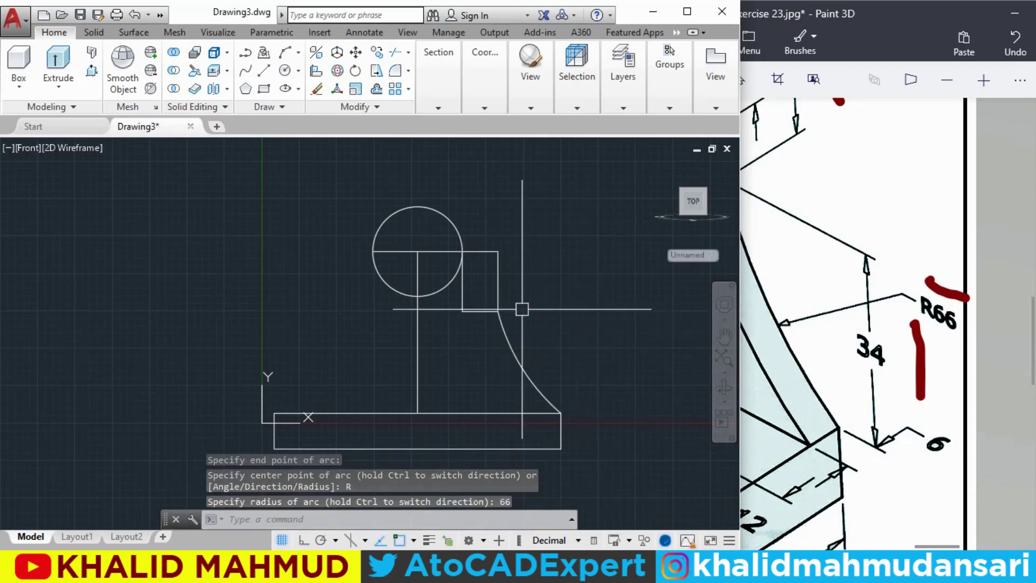
Step: Mark the Ø15 and 15 height dimensions in red on the reference picture
scroll(903, 248, "down", 3)
scroll(885, 280, "down", 3)
left_click(869, 307)
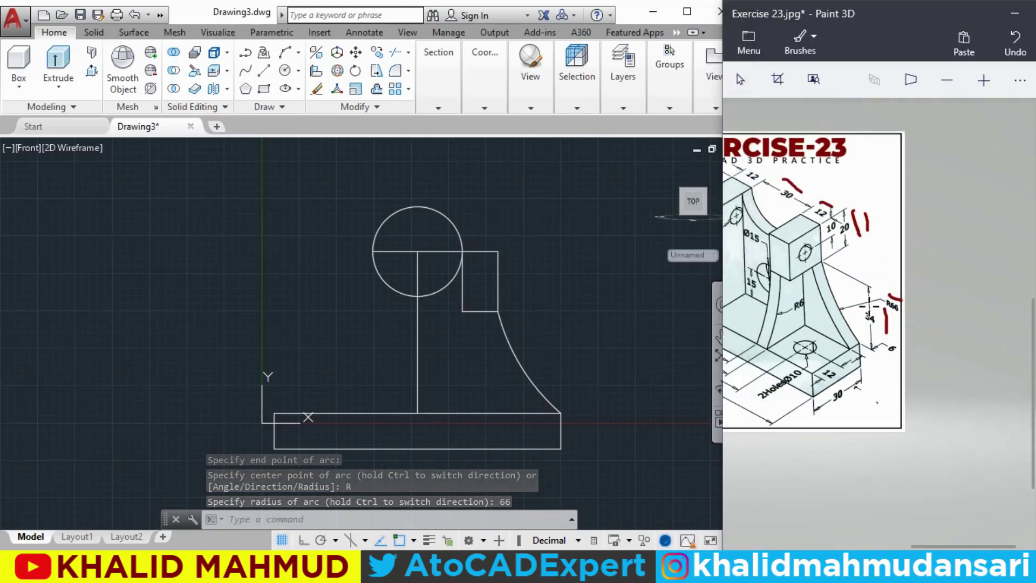
scroll(870, 307, "down", 2)
scroll(863, 293, "up", 1)
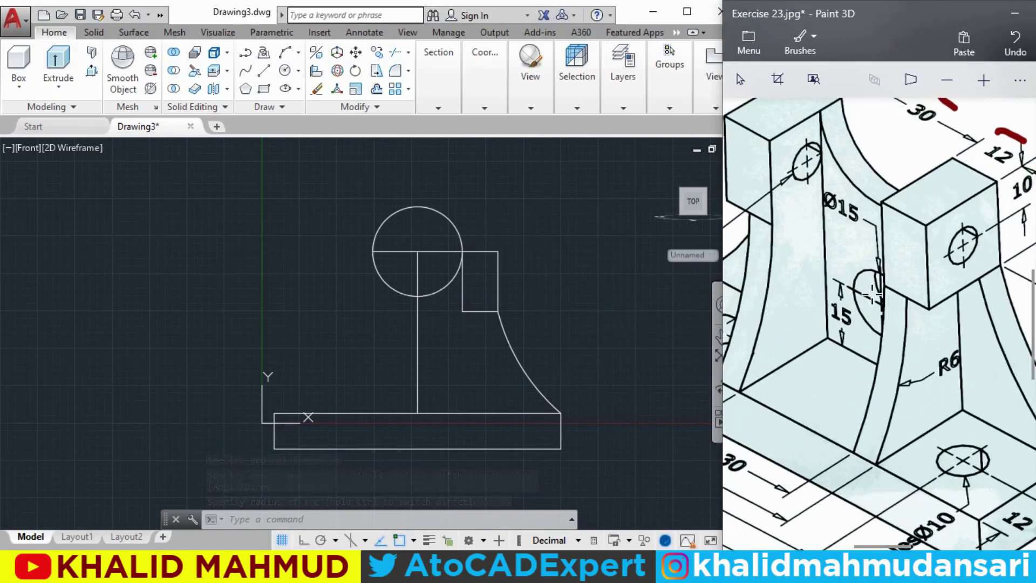
scroll(863, 294, "up", 1)
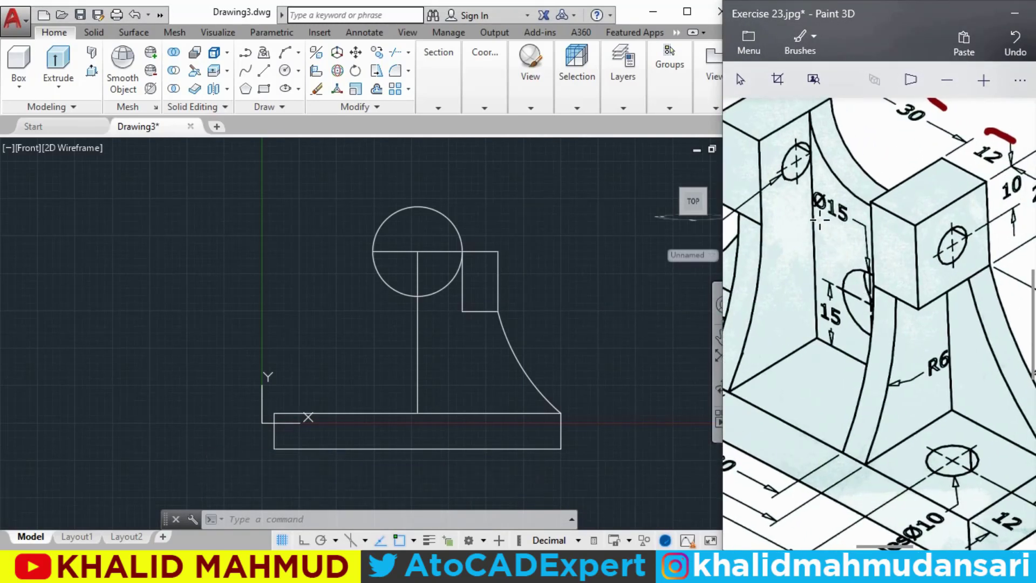
left_click_drag(820, 220, 856, 222)
left_click_drag(848, 331, 848, 323)
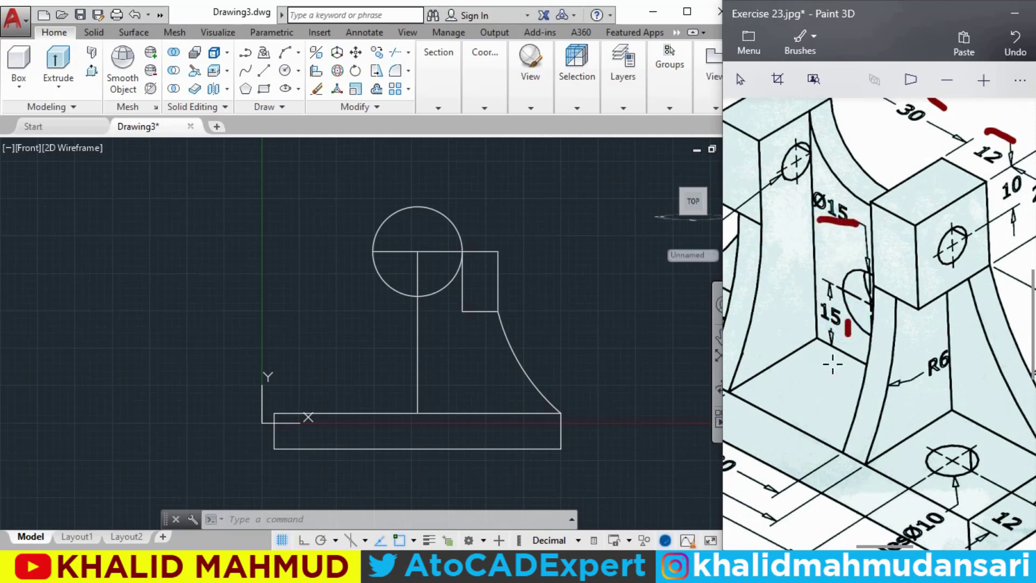
left_click(423, 362)
Step: Draw a Ø15 circle centred at the base's top-edge midpoint
type("C")
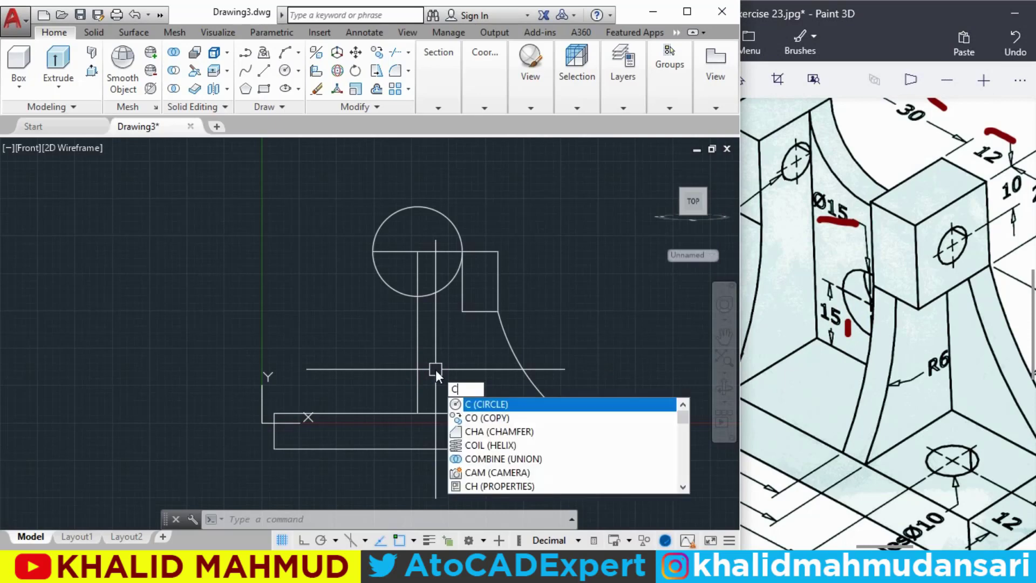
key("Return")
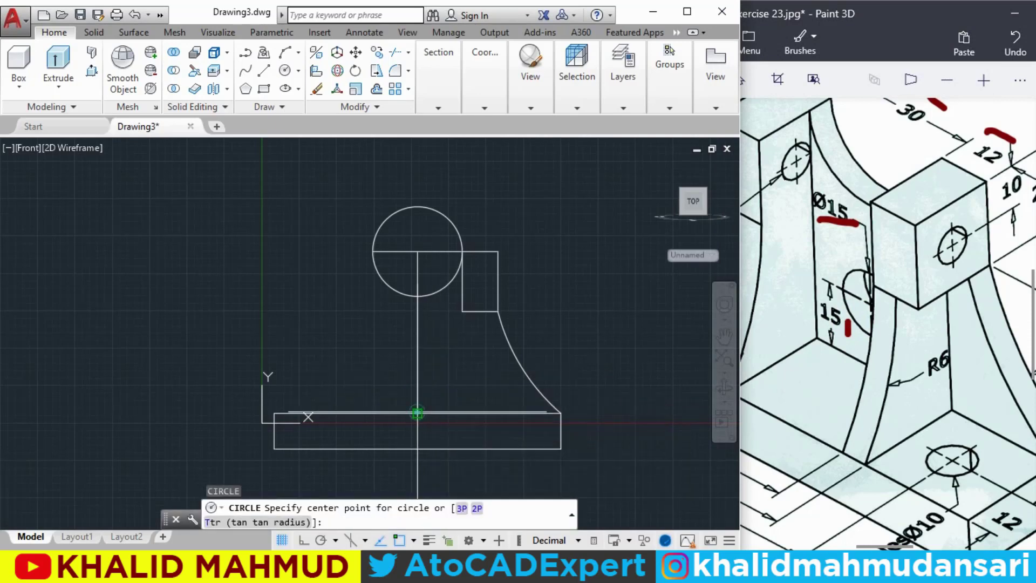
left_click(417, 413)
type("D")
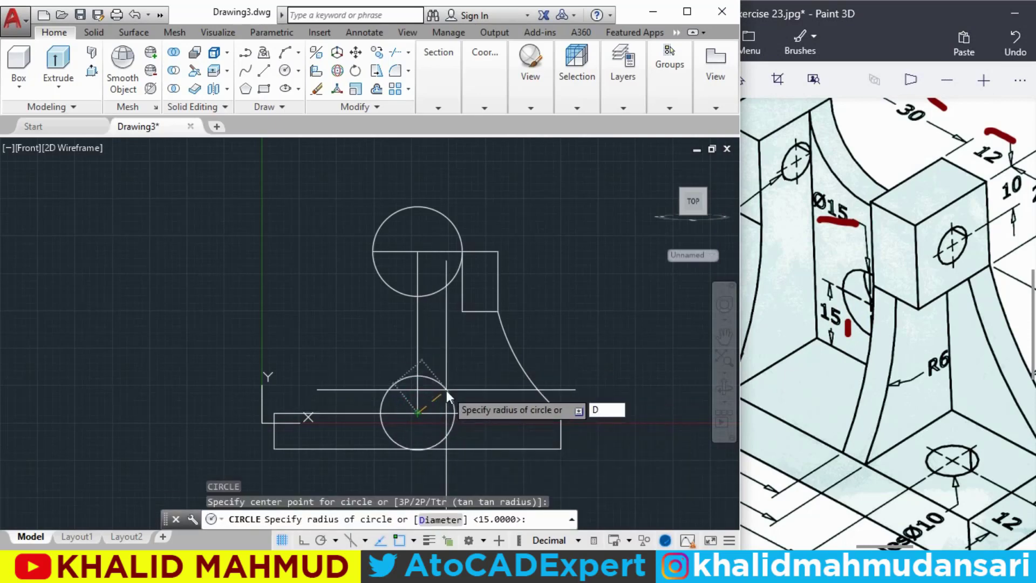
key("Return")
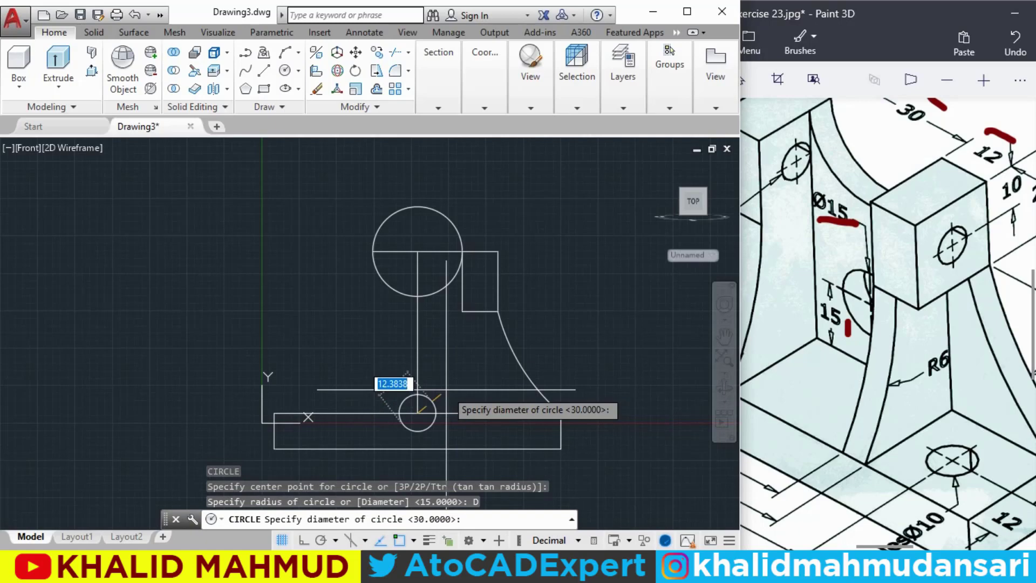
type("15")
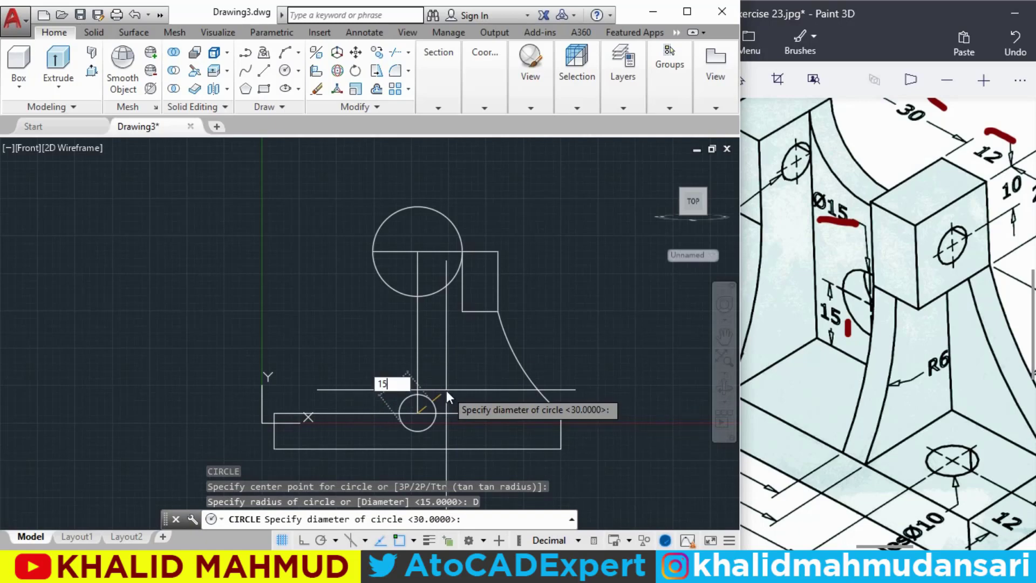
key("Return")
Step: Move the last-drawn circle 15 units straight up with Ortho on
type("m")
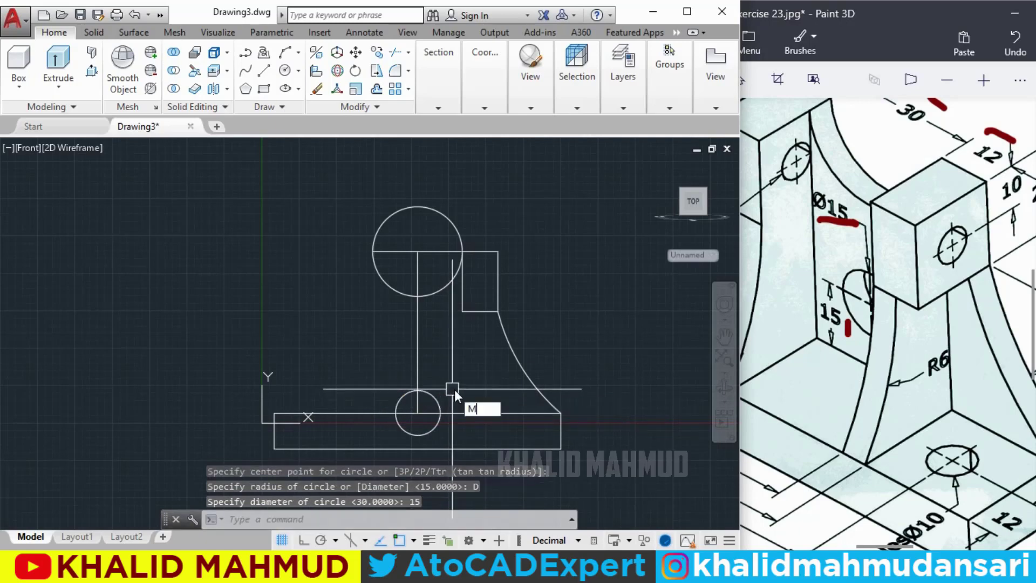
key("Return")
type("L")
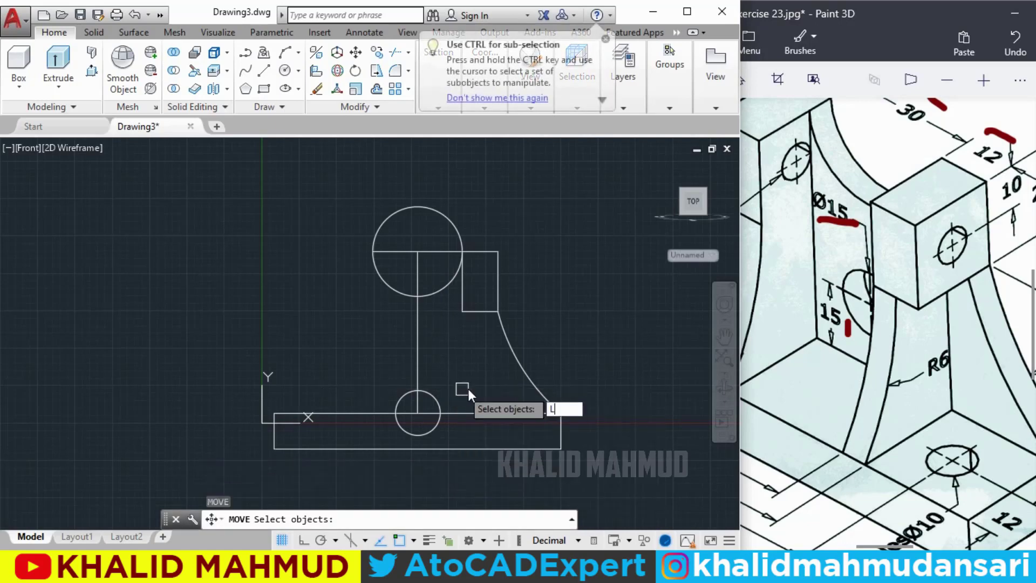
key("Return")
key("Return")
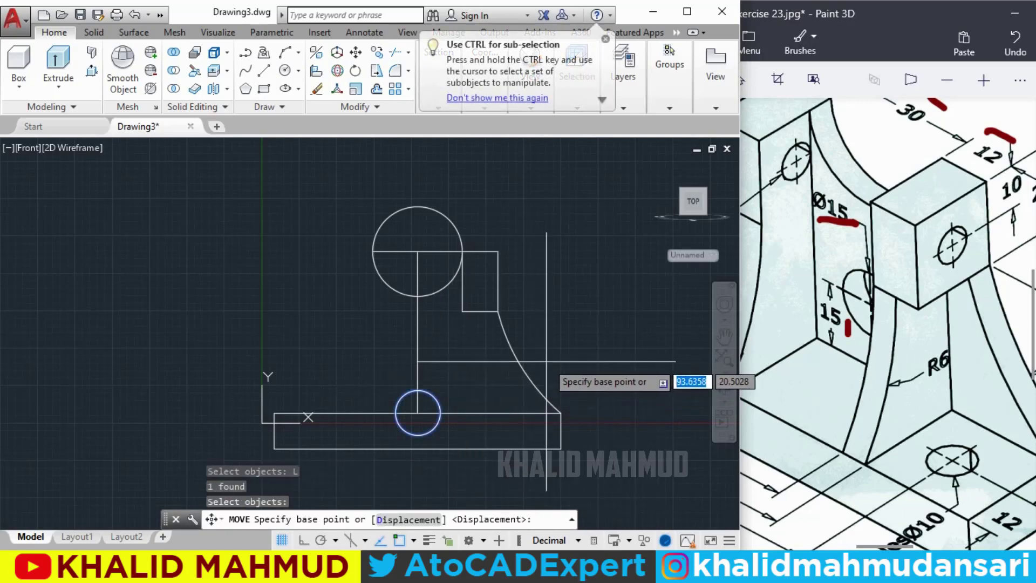
left_click(557, 370)
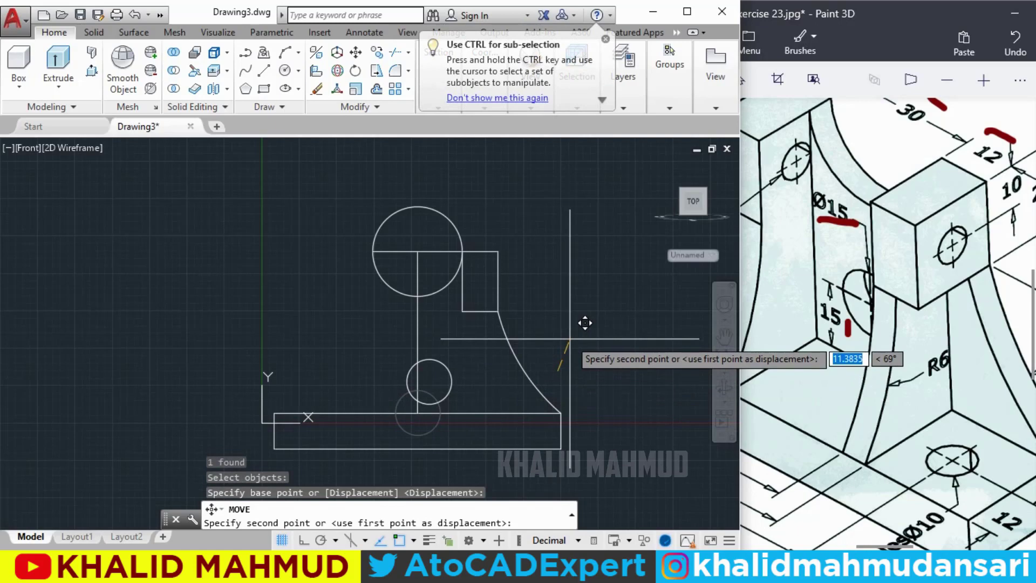
key("F8")
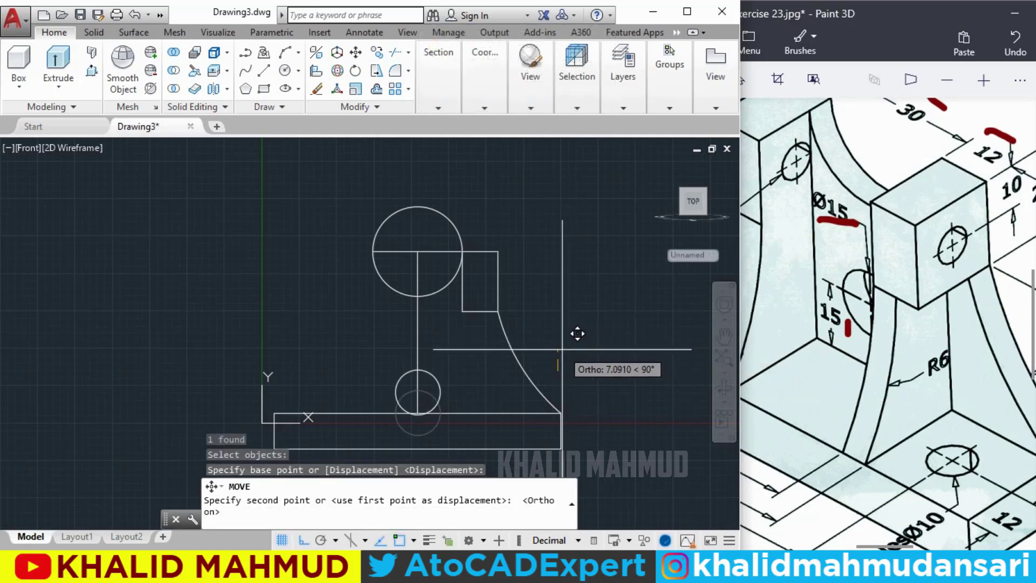
type("15")
key("Return")
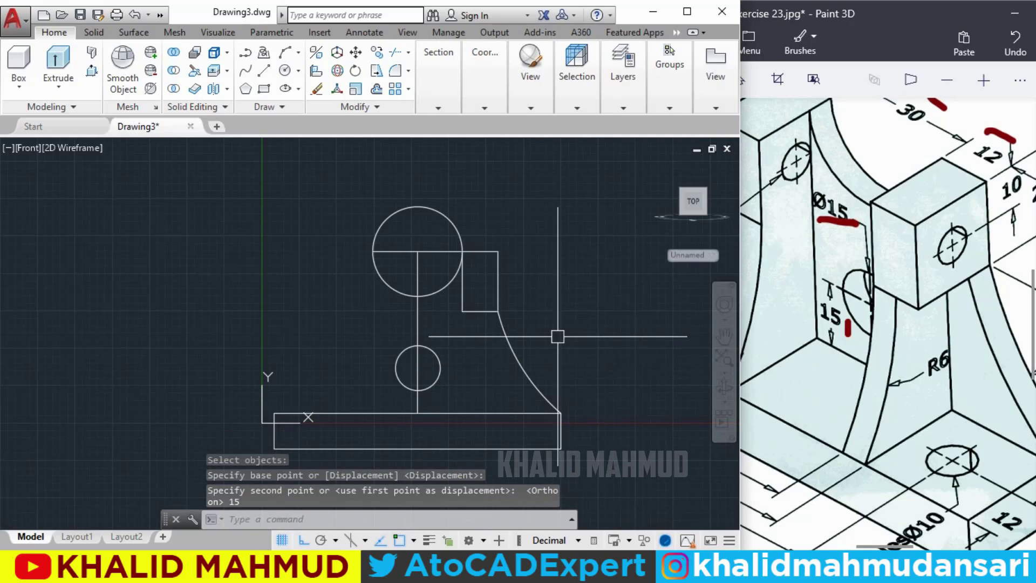
Step: Trim away the upper half of the Ø30 circle
type("T")
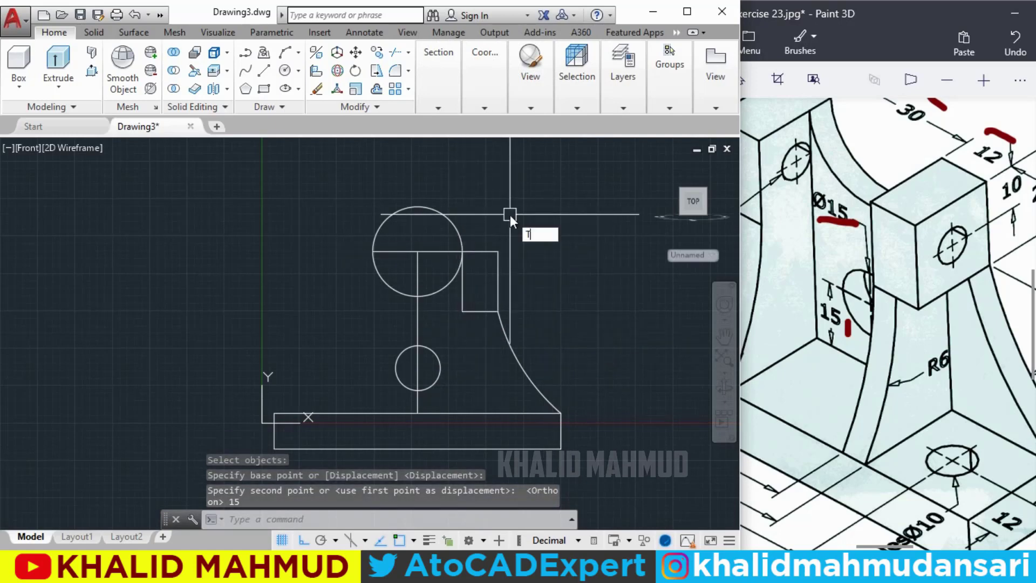
key("Return")
left_click(453, 224)
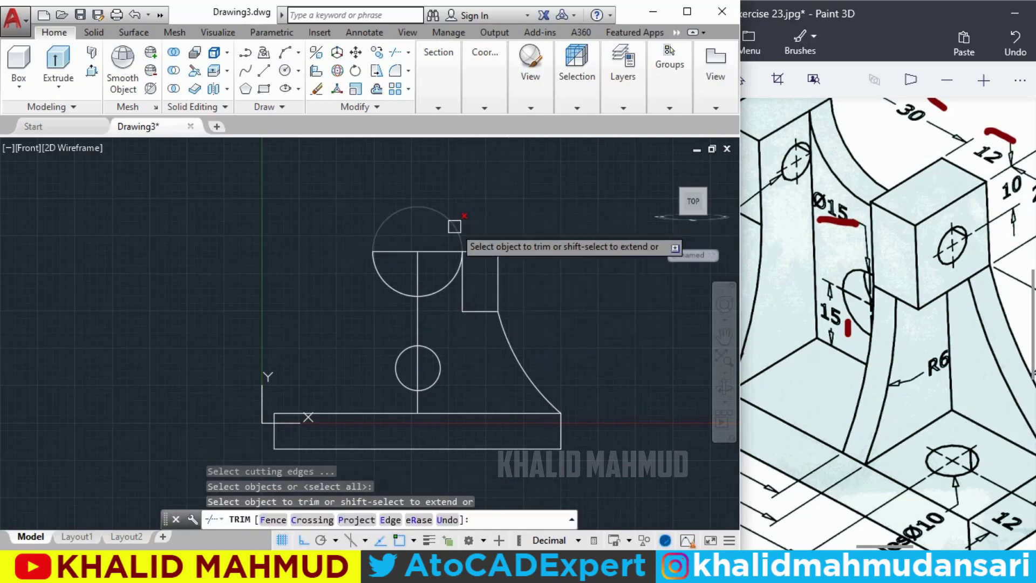
middle_click_drag(447, 212, 447, 194)
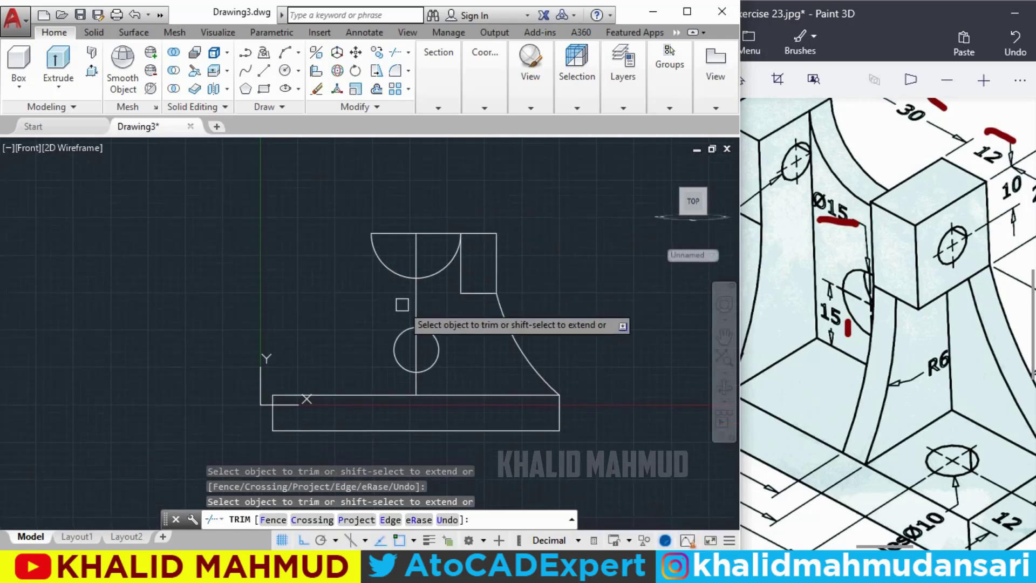
key("Escape")
Step: Erase the vertical construction line and select the small block and R66 arc
left_click(415, 297)
type("E")
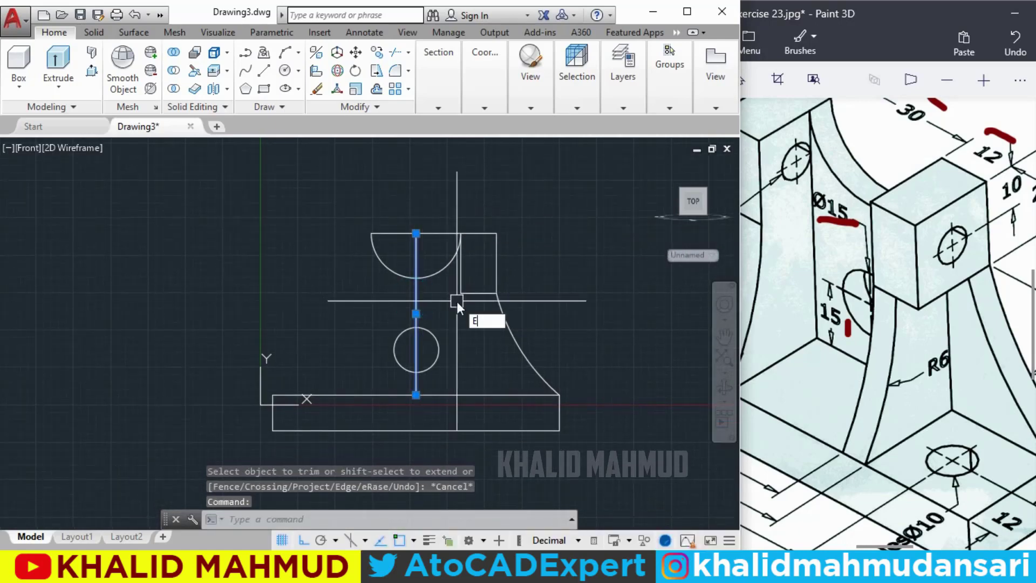
key("Return")
middle_click_drag(567, 273, 556, 270)
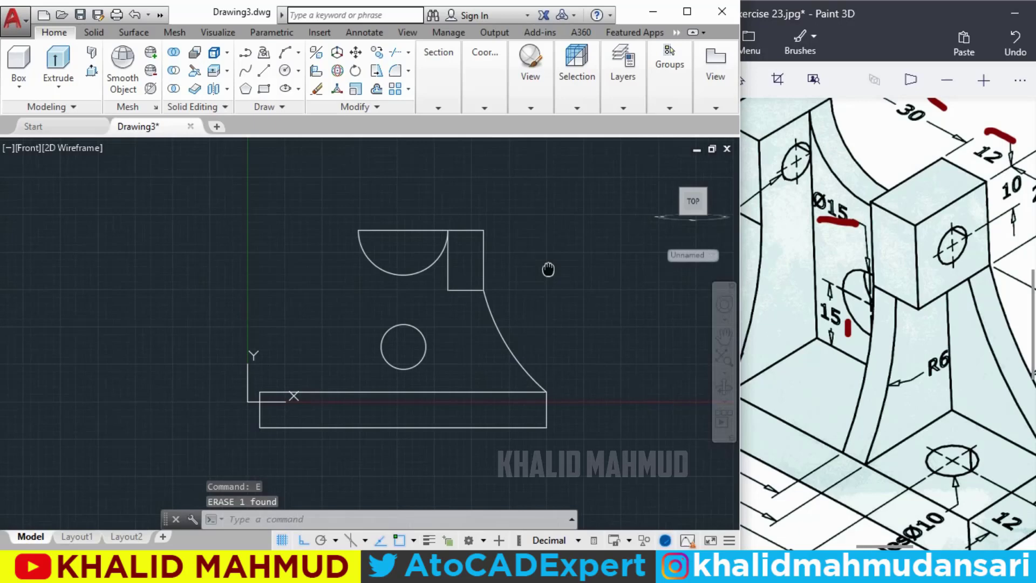
left_click(528, 317)
left_click(465, 270)
type("MI")
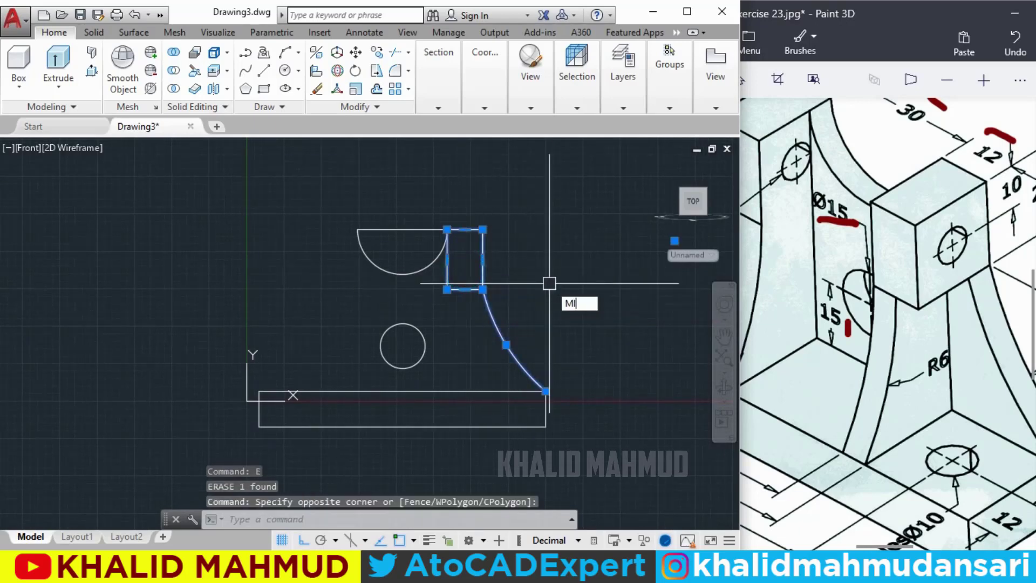
Step: Mirror the block and R66 arc about the vertical centre, keeping originals, then view Home isometric
left_click(601, 318)
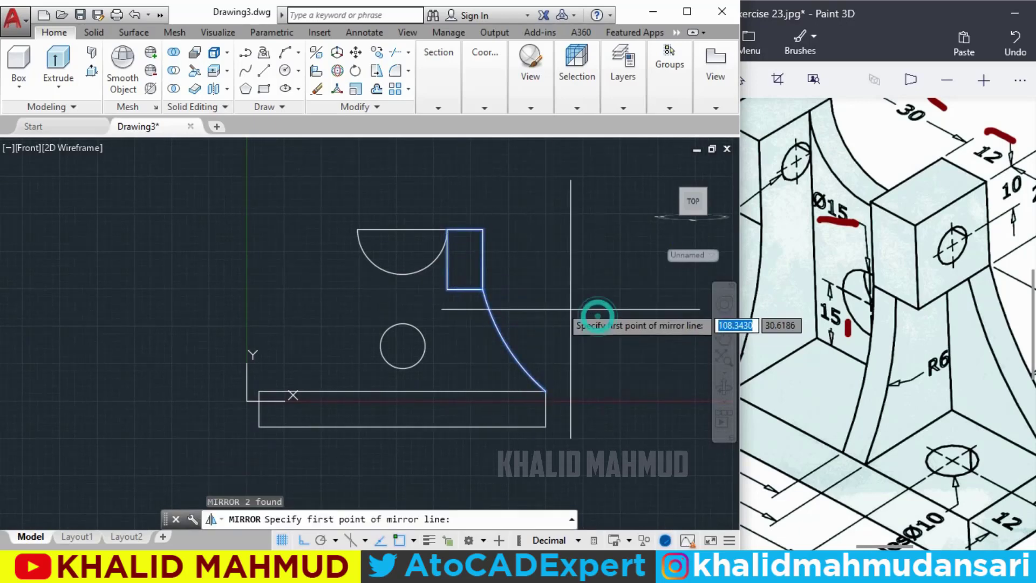
left_click(402, 324)
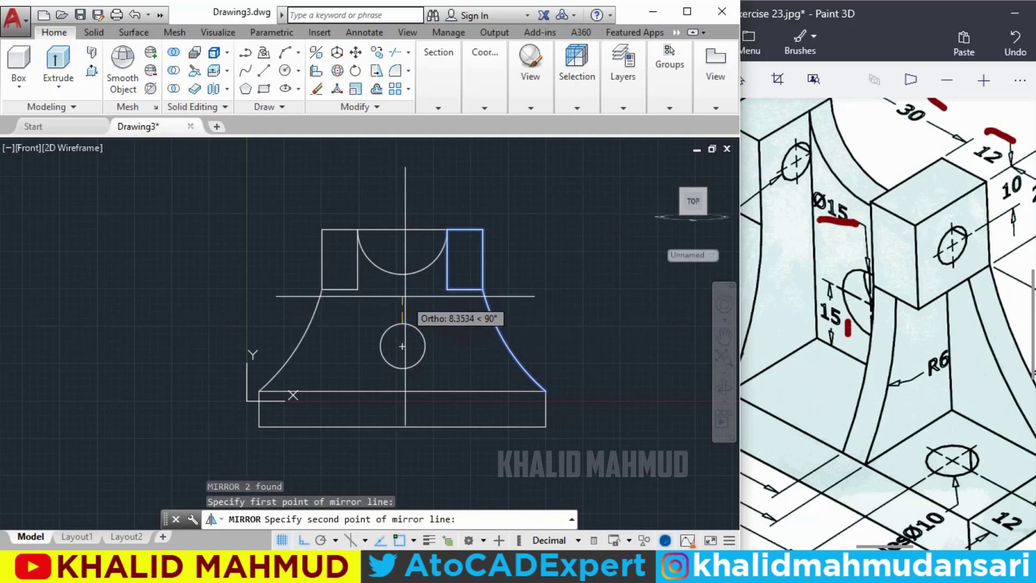
left_click(403, 277)
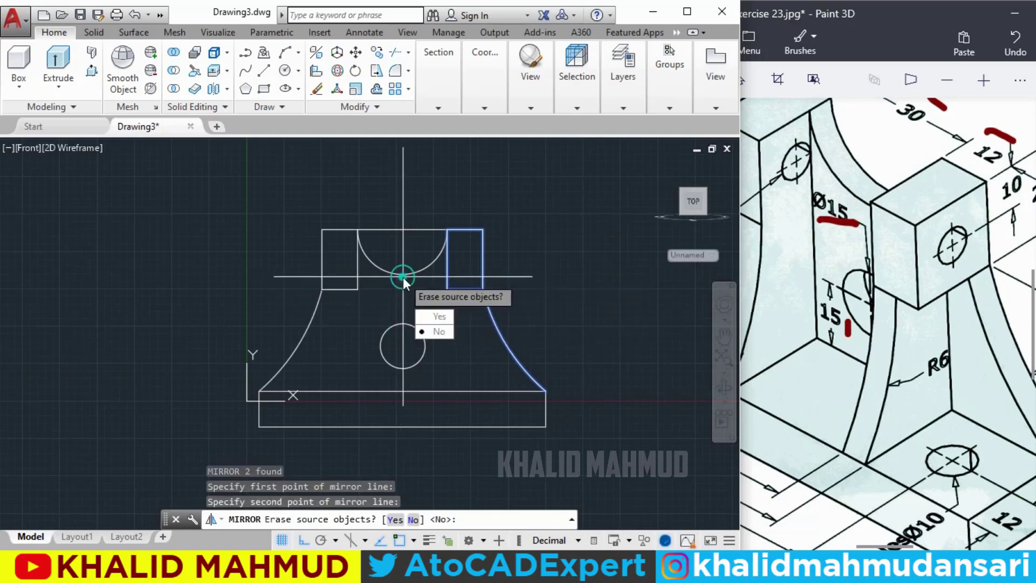
left_click(430, 333)
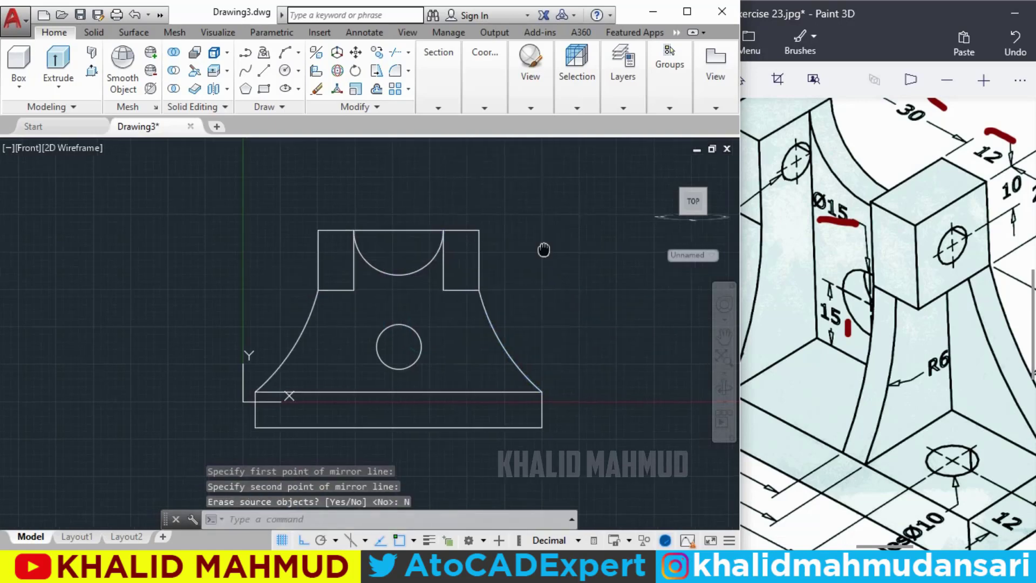
middle_click_drag(478, 250, 445, 255)
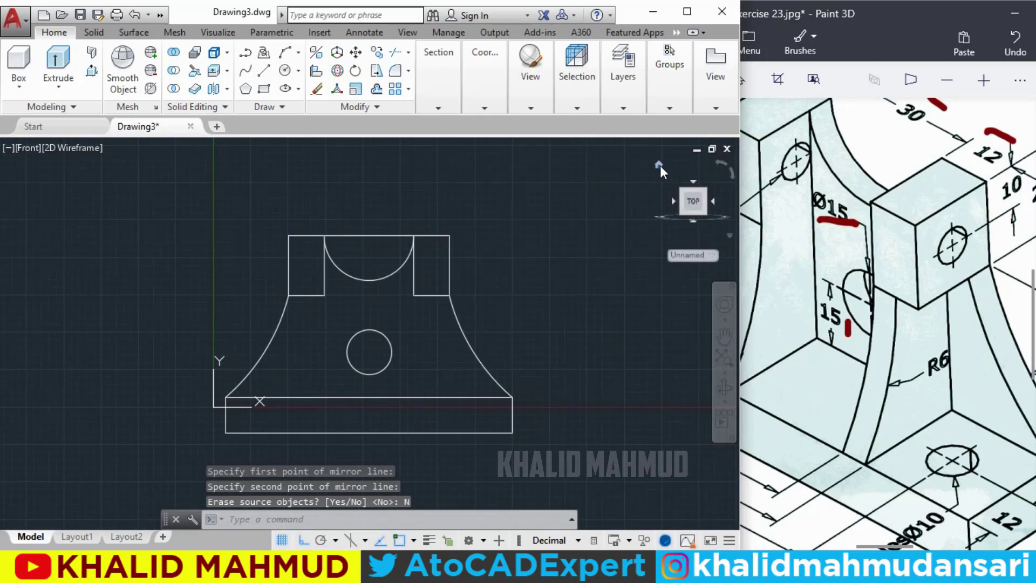
left_click(659, 165)
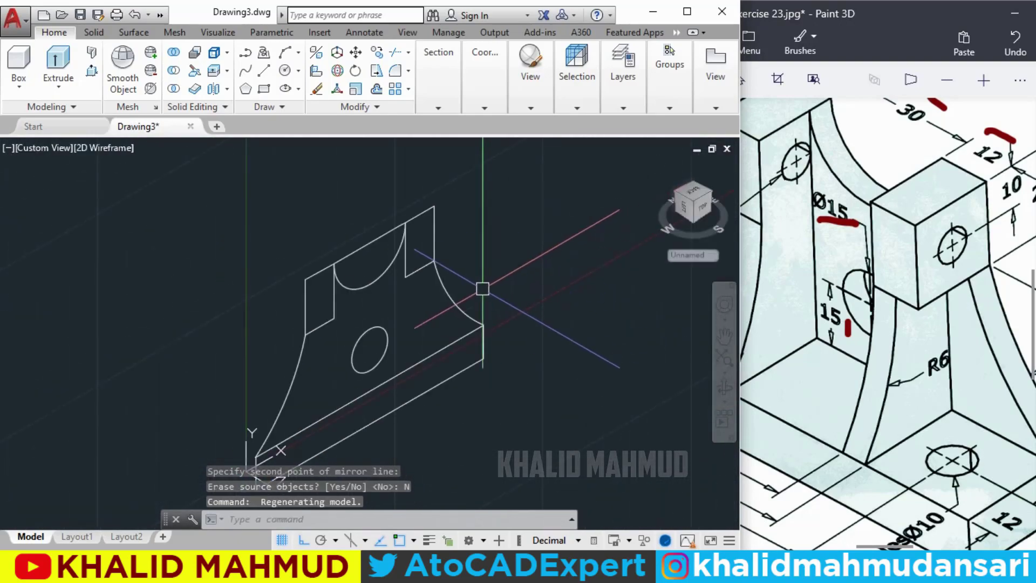
Step: Adjust the isometric view of the profile and consult the Exercise-23 reference image
middle_click_drag(479, 292, 455, 267)
scroll(884, 273, "down", 3)
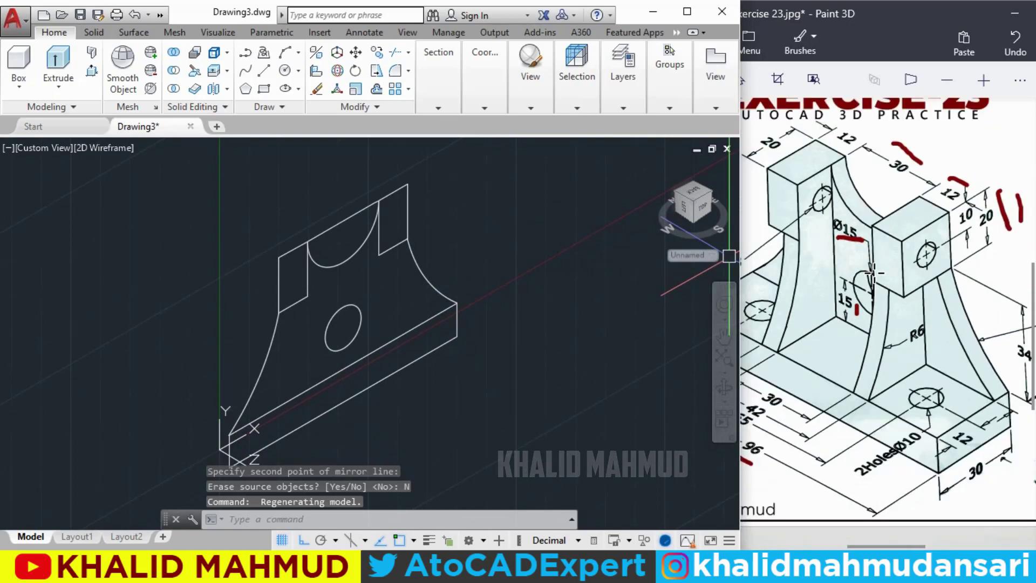
scroll(878, 362, "up", 2)
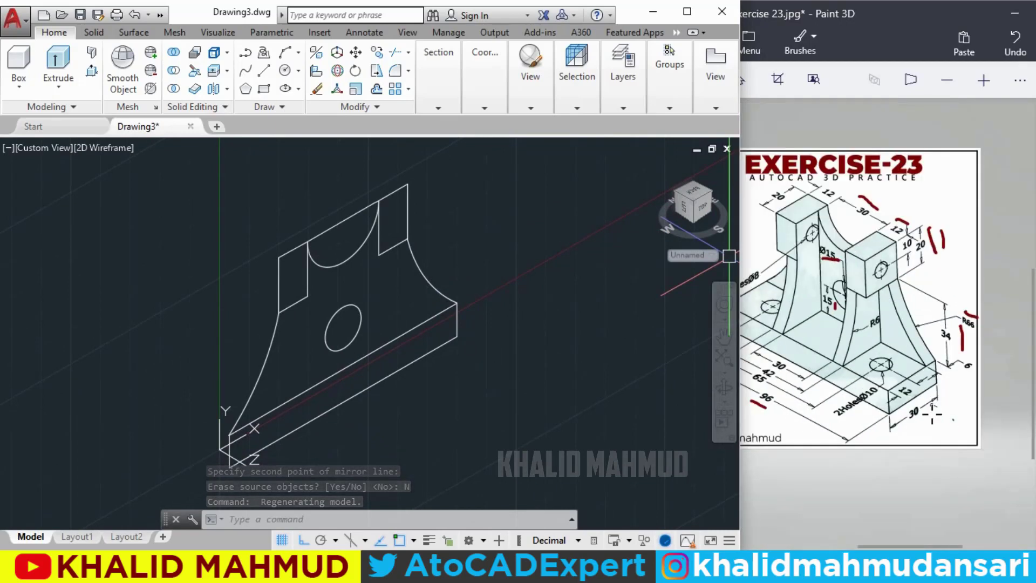
left_click(910, 431)
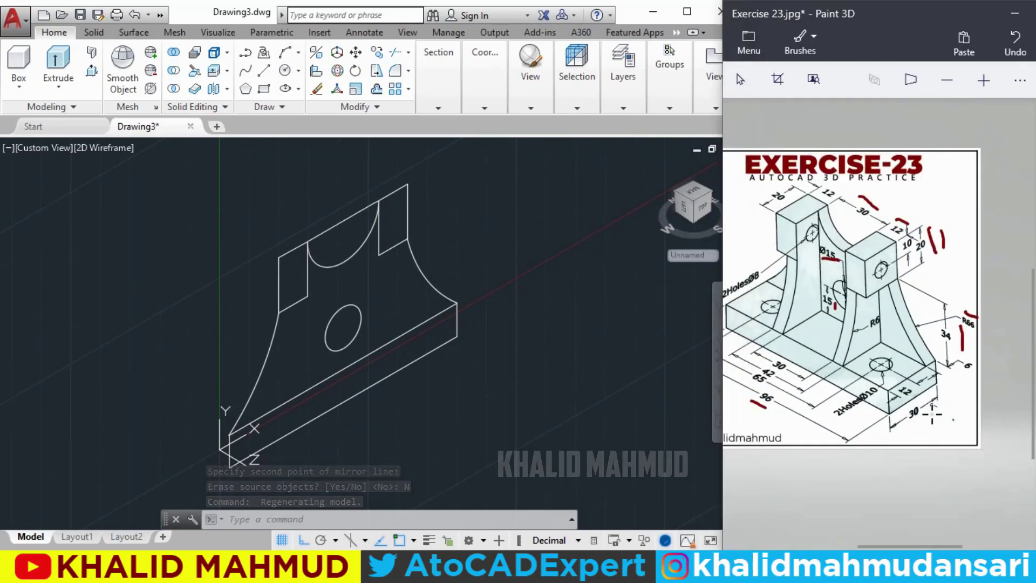
left_click(442, 409)
type("PRE")
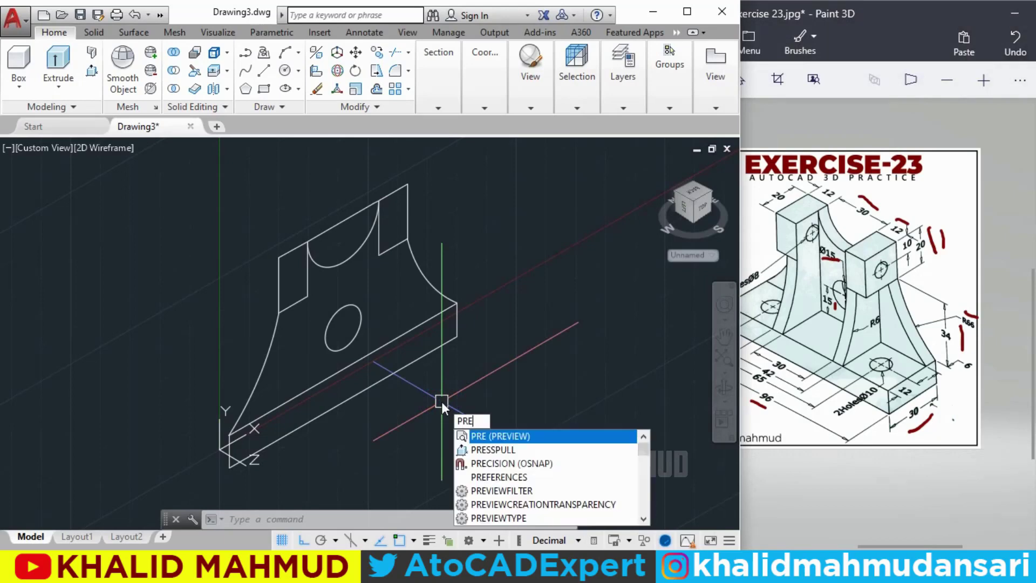
Step: Press-pull the base's bottom face 30 units into a solid block
type("SSPULL")
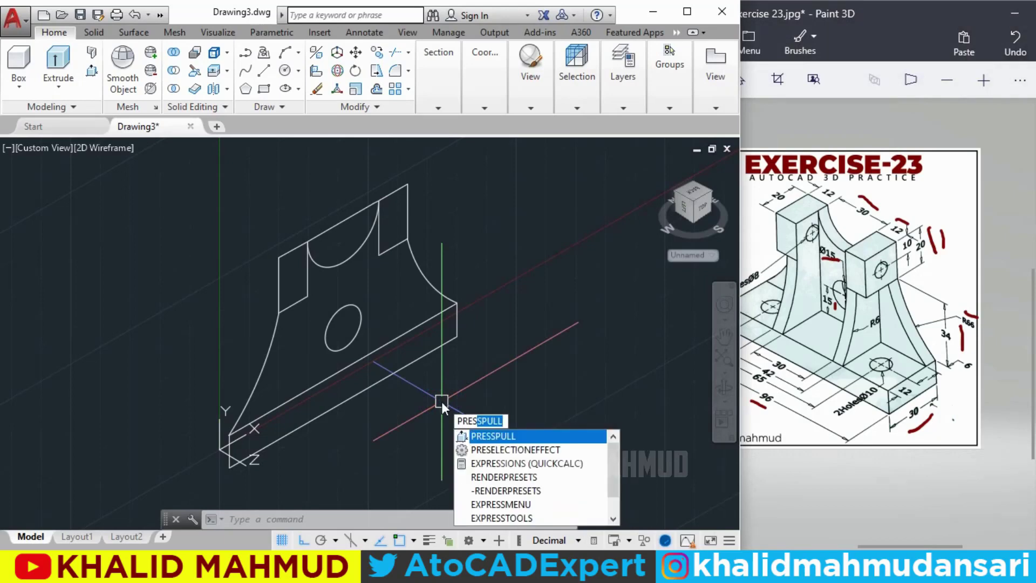
key("Return")
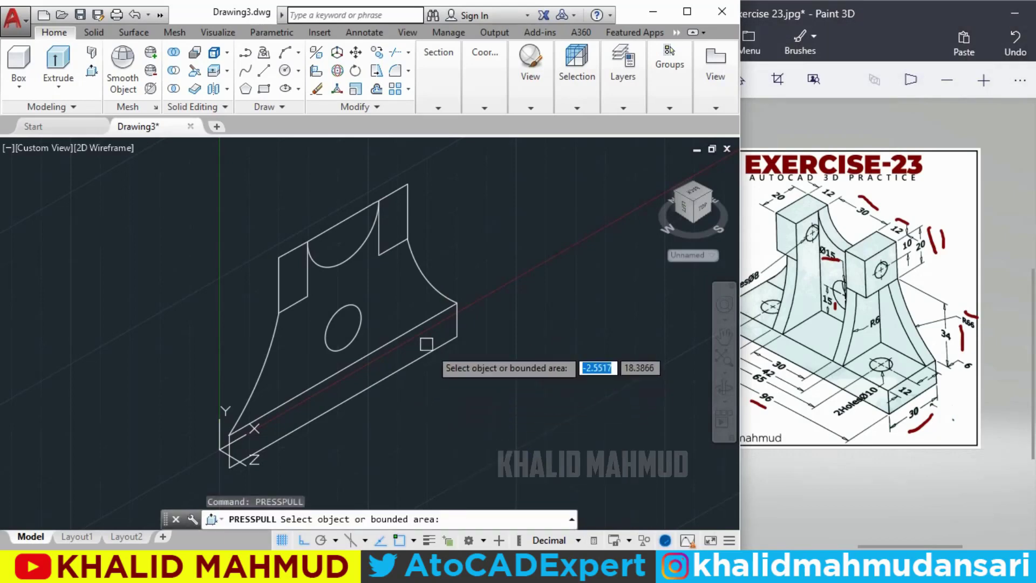
left_click(420, 342)
type("30")
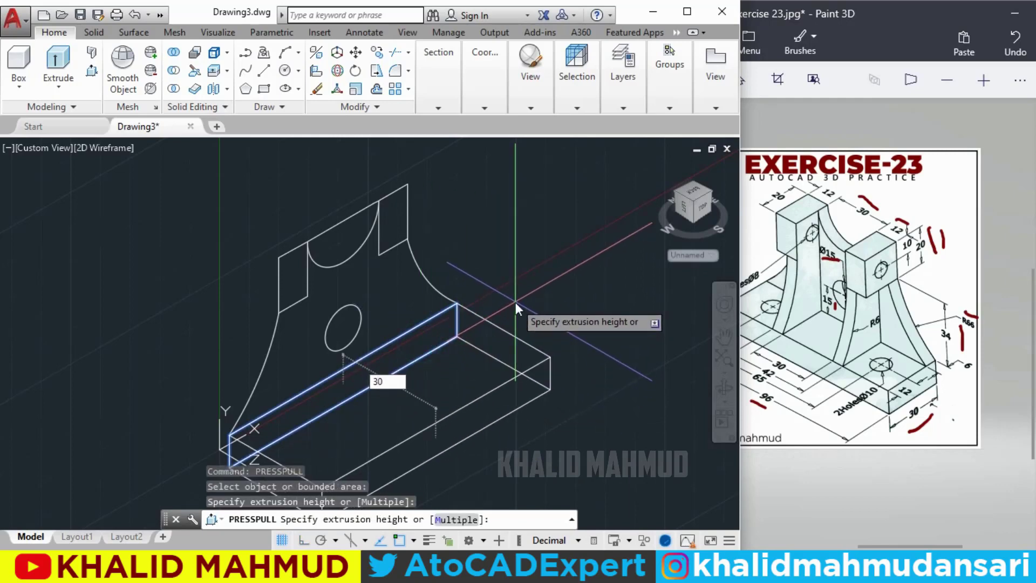
key("Return")
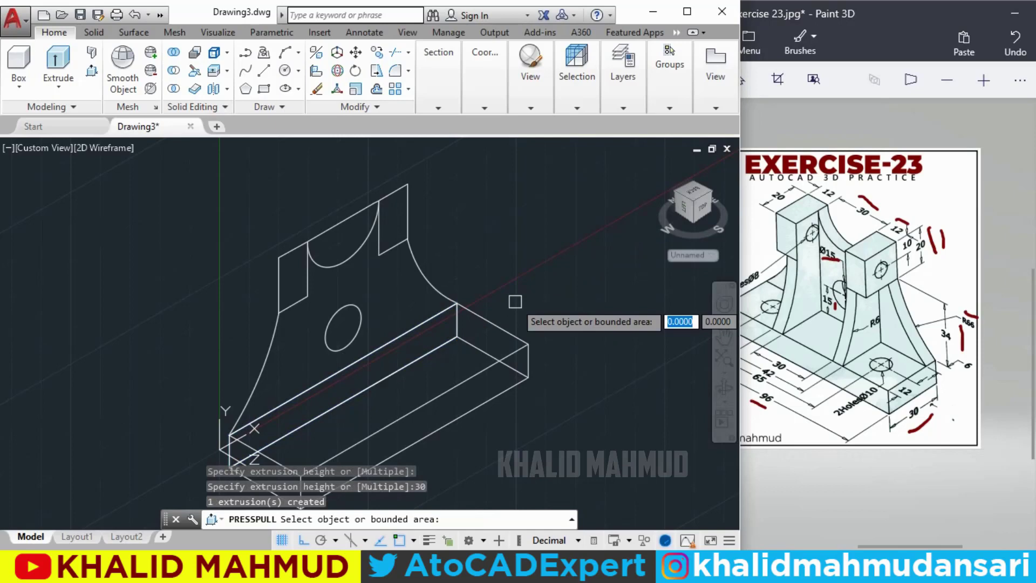
key("Return")
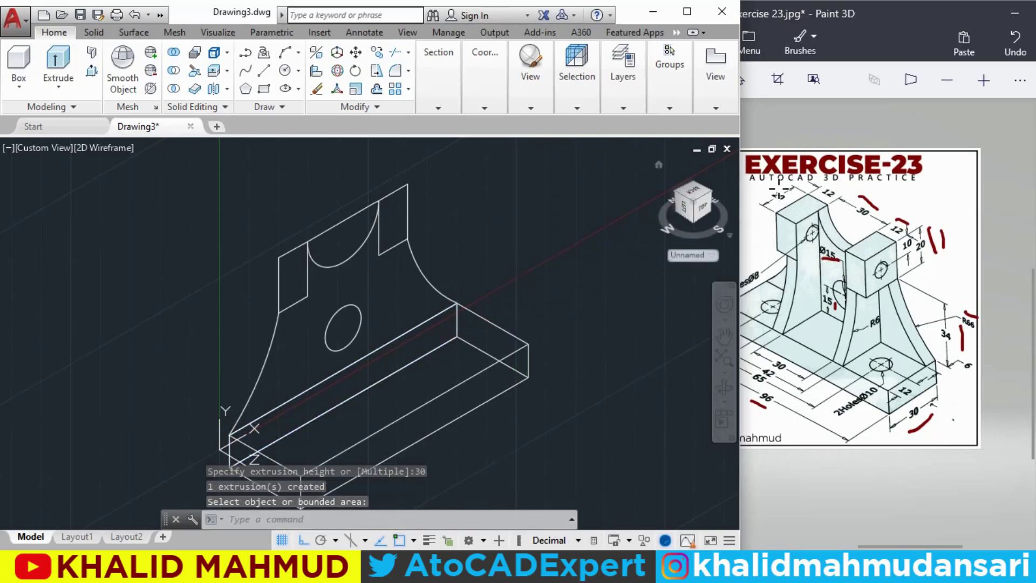
Step: Mark the 20 dimension in red as done on the Exercise-23 reference
scroll(776, 193, "up", 2)
scroll(777, 189, "up", 2)
left_click(787, 174)
left_click_drag(787, 174, 773, 189)
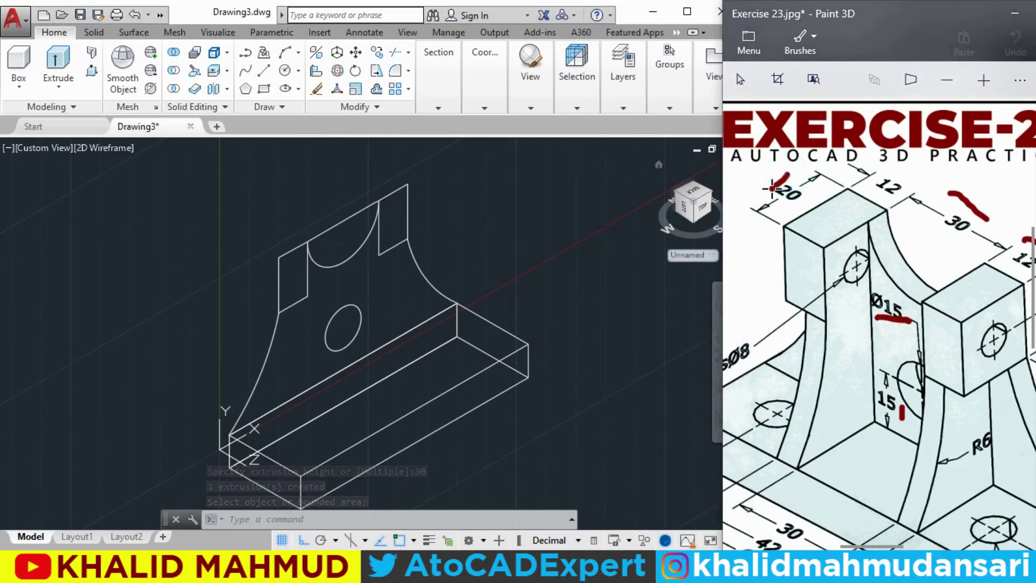
left_click(473, 238)
type("PRE")
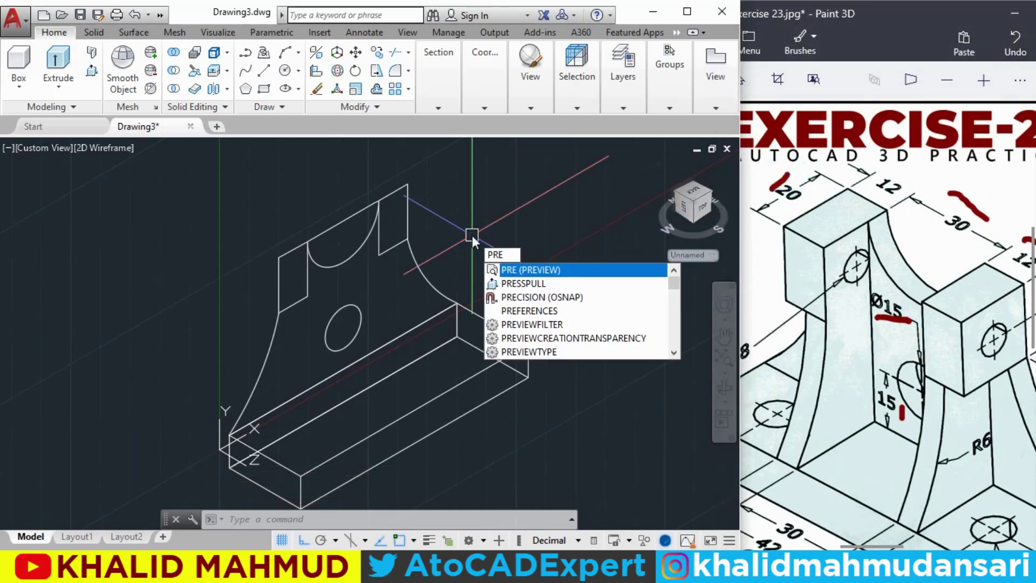
Step: Press-pull the right and left upright square faces 20 units each
type("SSPULL")
key("Return")
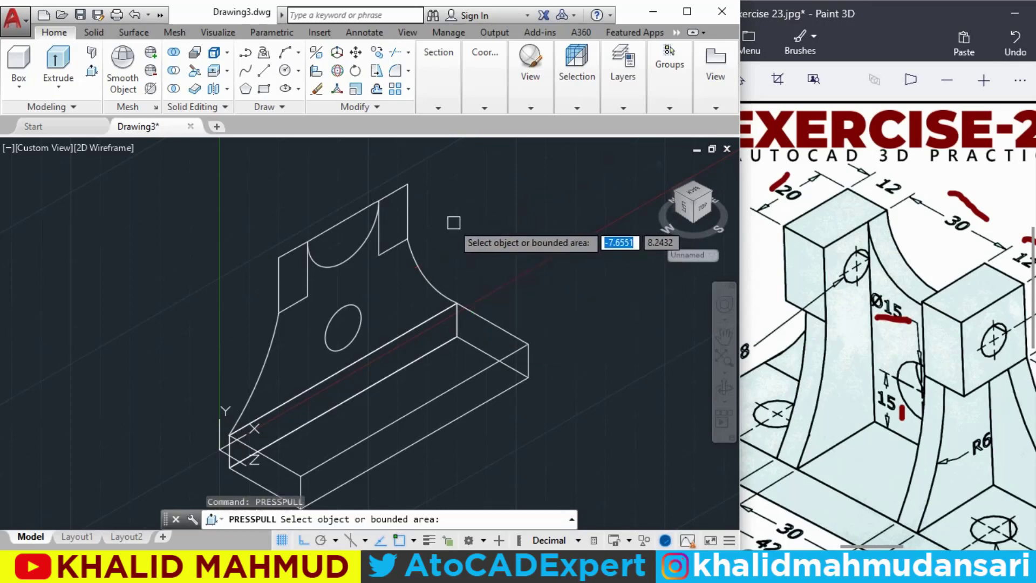
left_click(399, 212)
type("20")
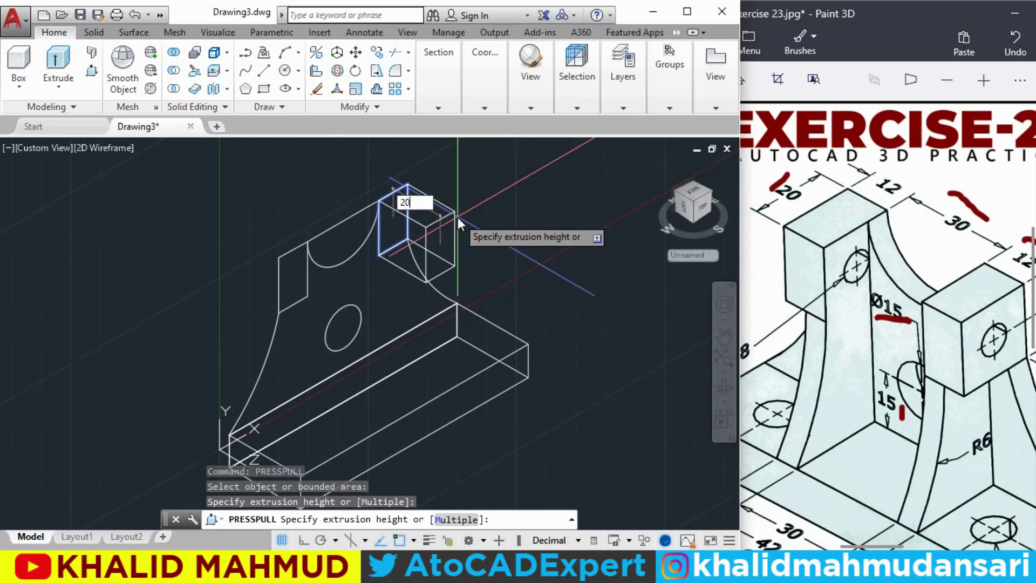
key("Return")
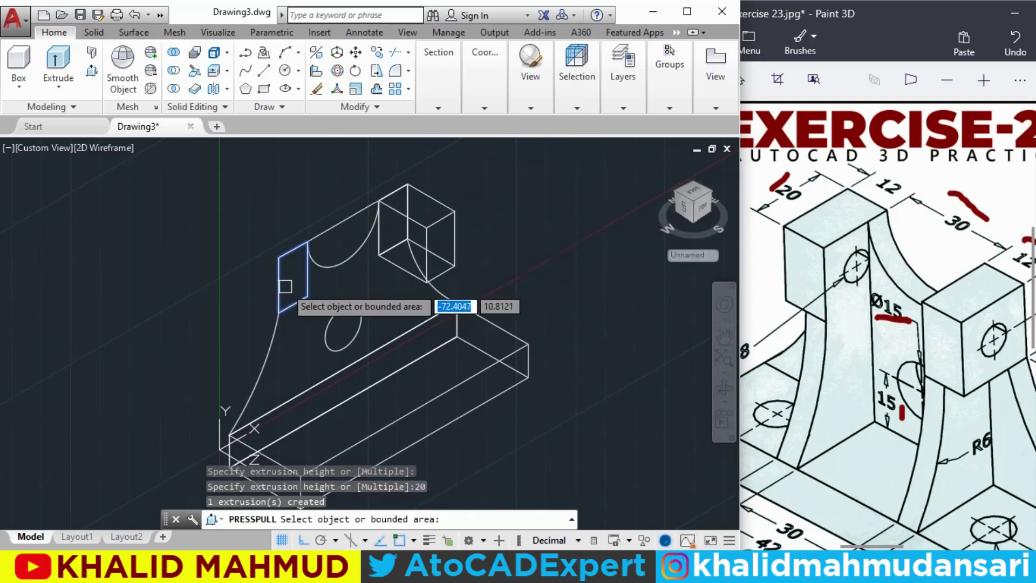
left_click(291, 281)
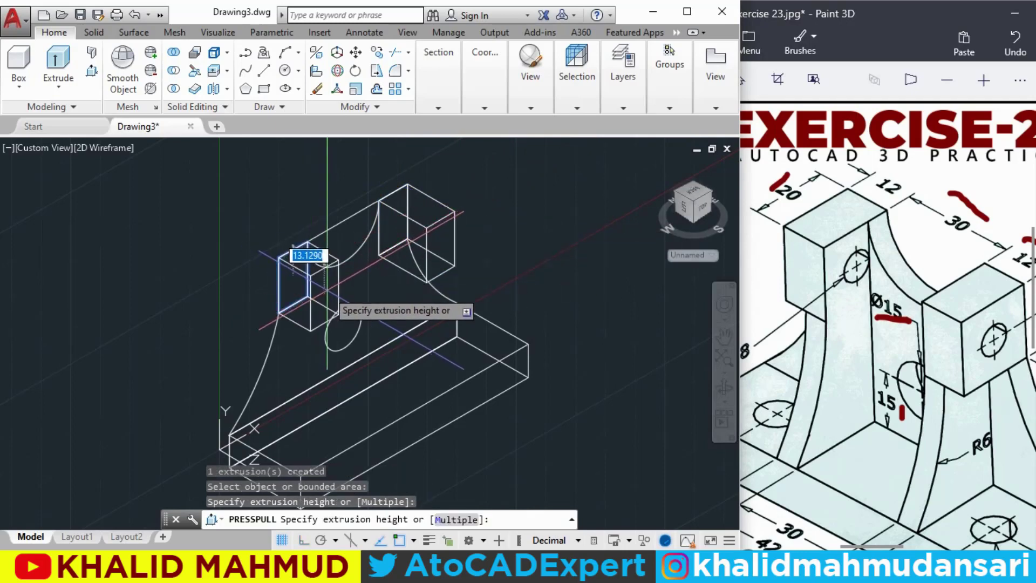
type("20")
key("Return")
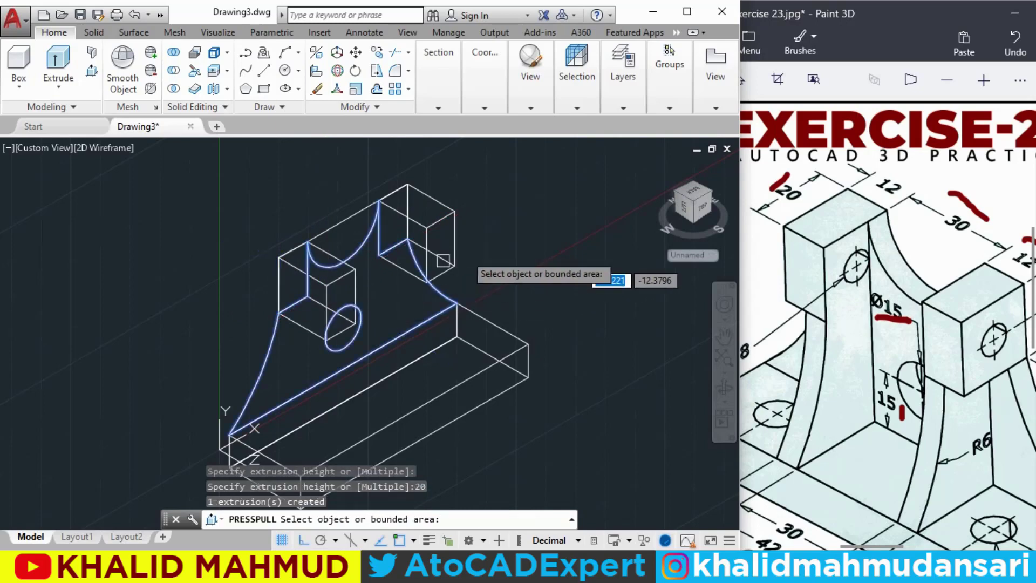
key("Return")
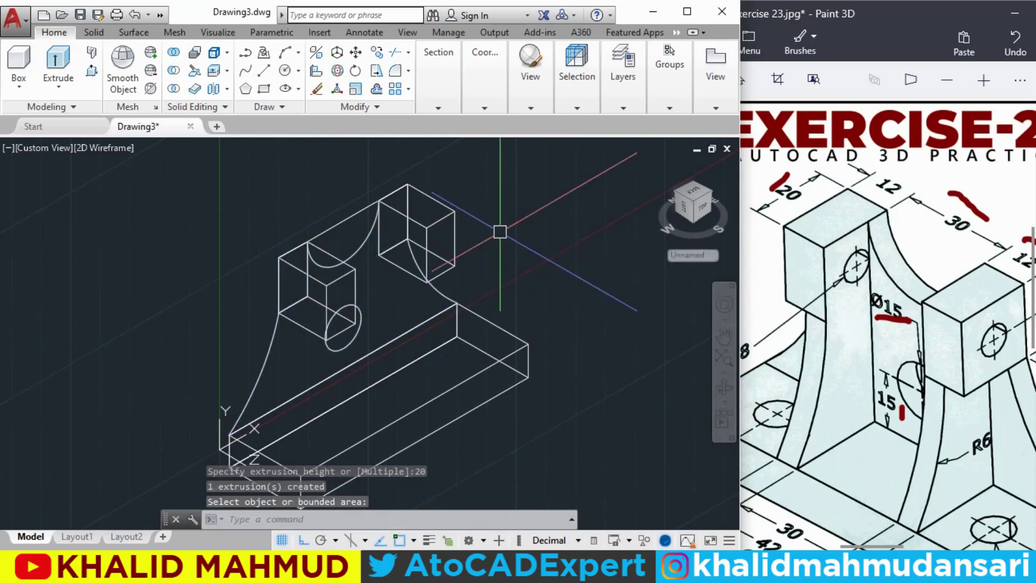
Step: Mark the 6 dimension in red as done on the Exercise-23 reference
scroll(914, 366, "down", 2)
scroll(913, 365, "down", 3)
left_click(913, 365)
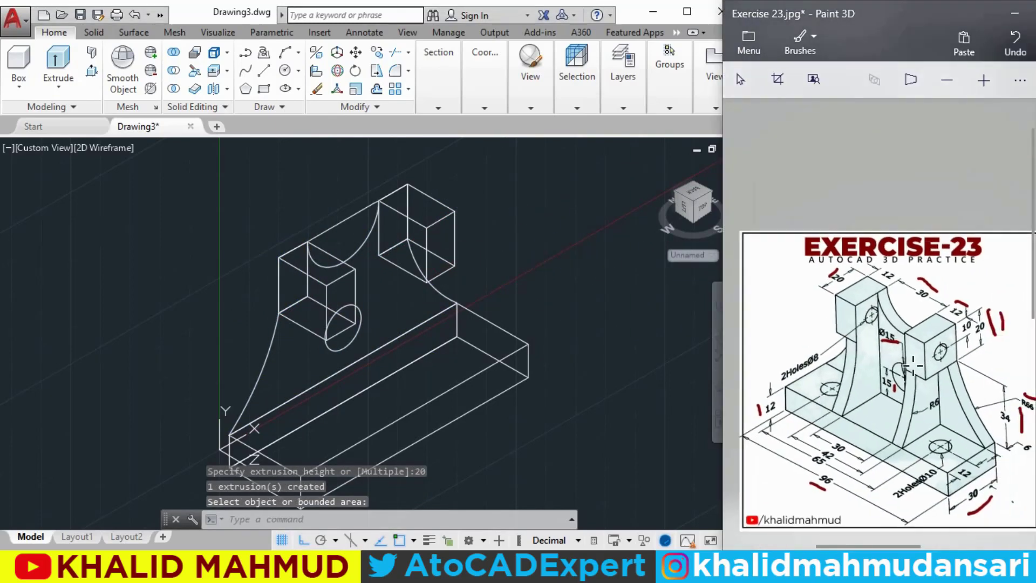
scroll(913, 365, "up", 1)
scroll(956, 395, "up", 3)
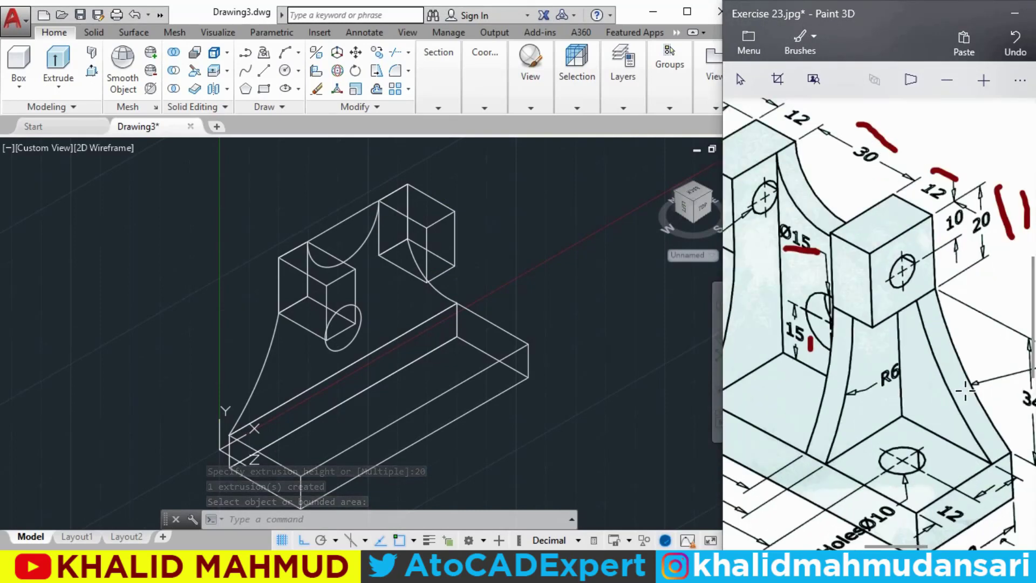
scroll(950, 394, "down", 3)
scroll(882, 373, "up", 2)
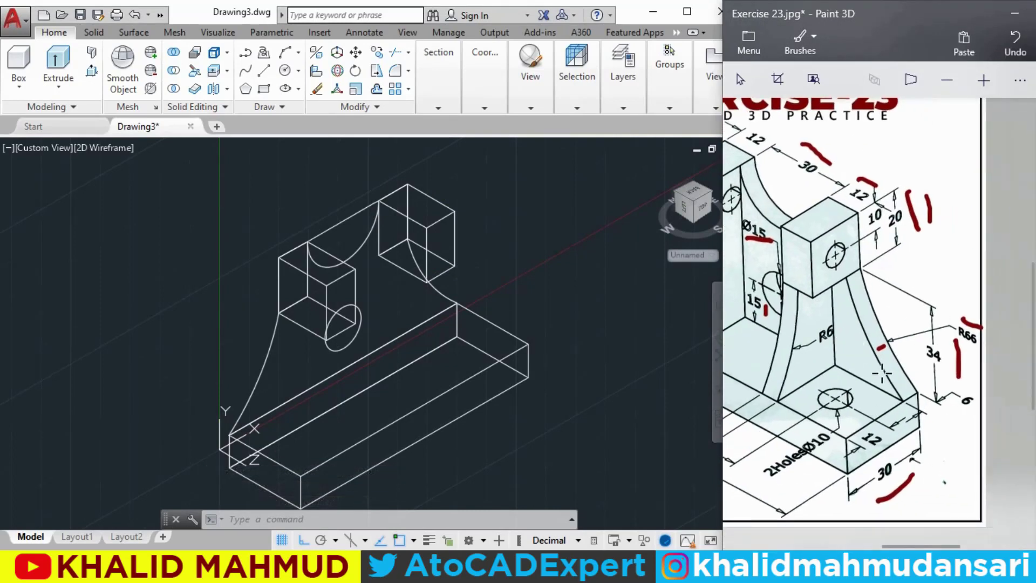
left_click_drag(957, 409, 980, 412)
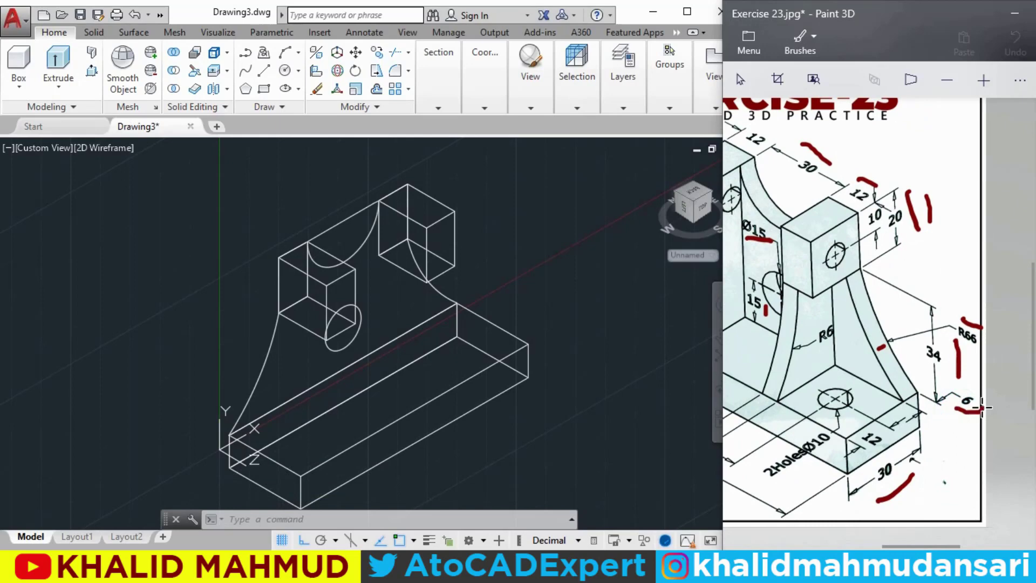
left_click(514, 287)
type("PRE")
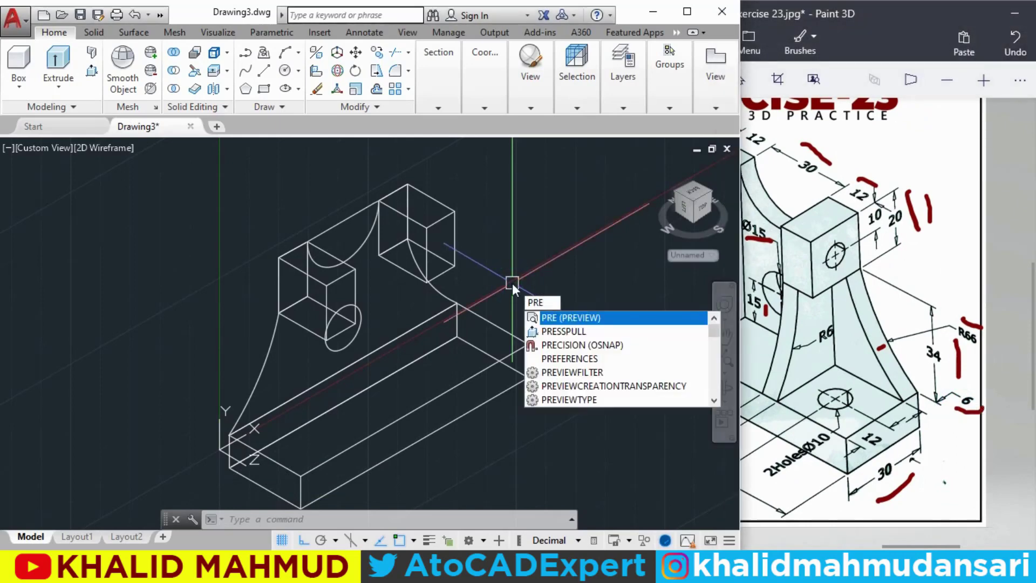
Step: Press-pull the arched web profile 6 units thick
type("SSPULL")
key("Return")
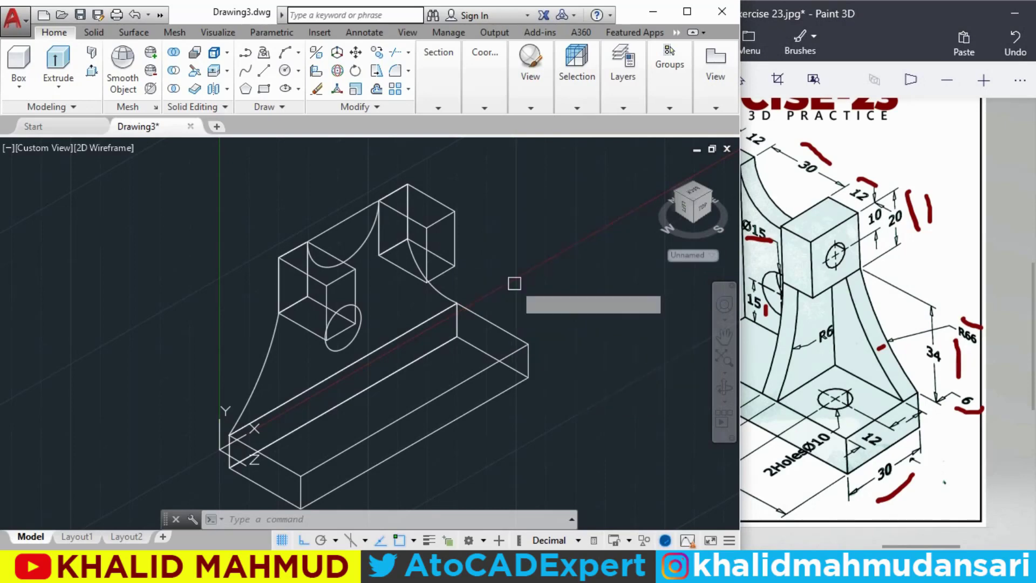
left_click(422, 311)
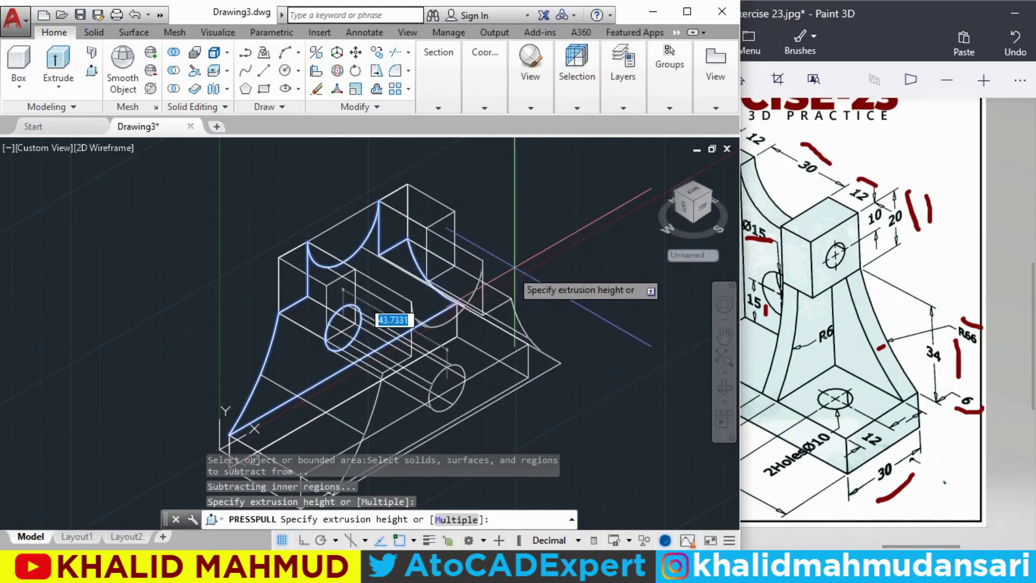
type("6")
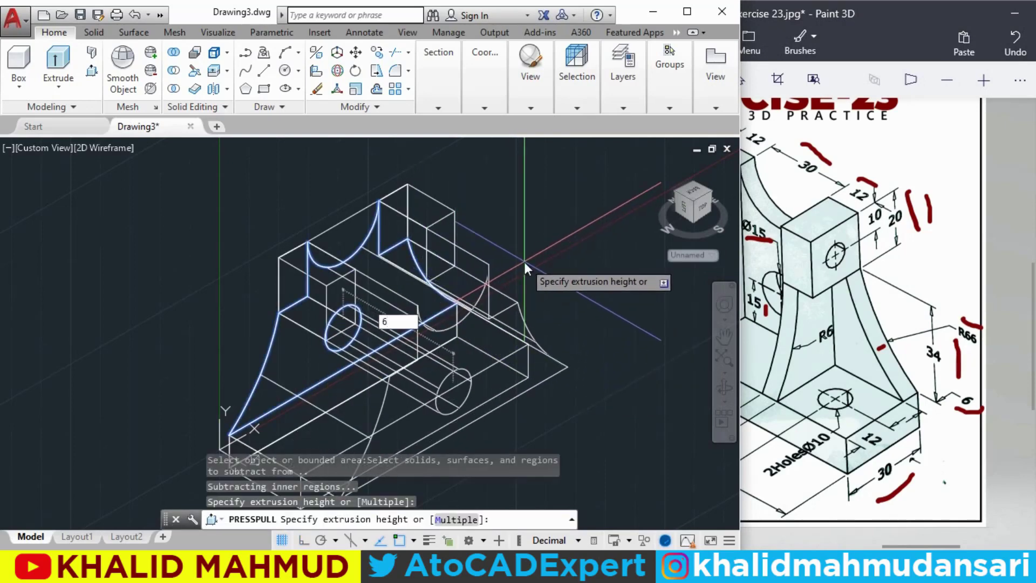
key("Return")
key("Return")
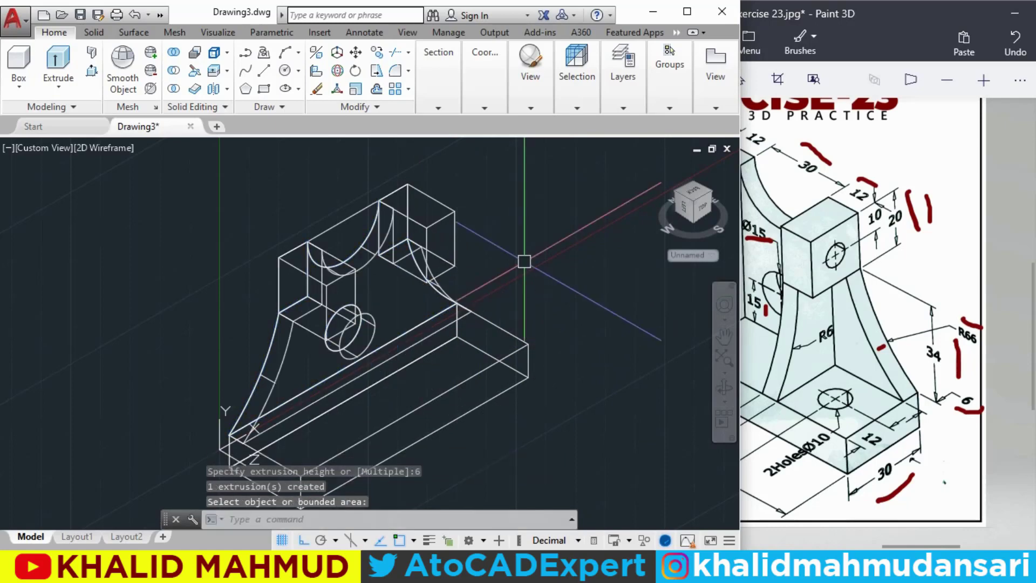
Step: Check the Exercise-23 reference image before returning to the drawing
scroll(953, 276, "down", 3)
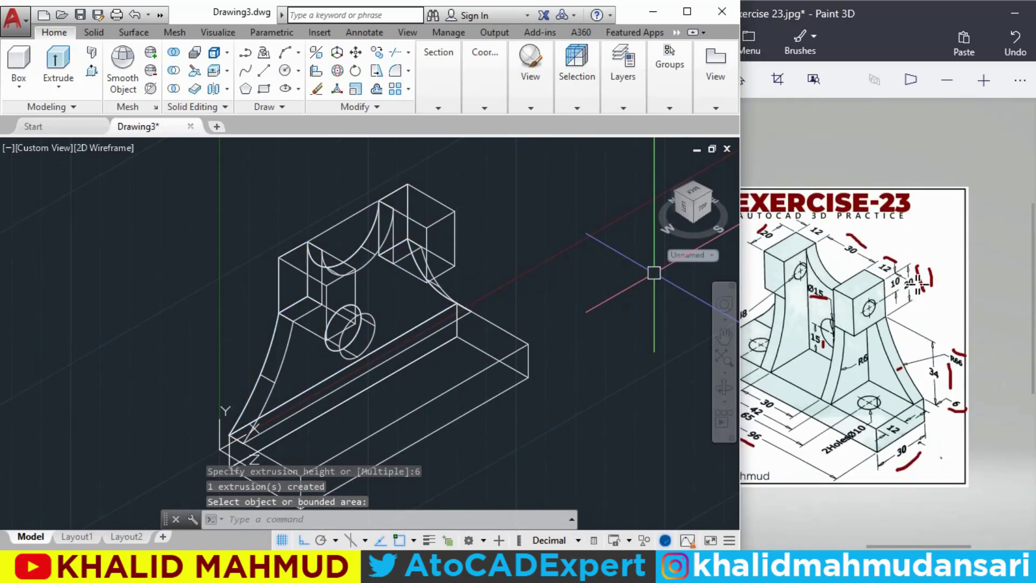
left_click(913, 283)
scroll(913, 284, "up", 2)
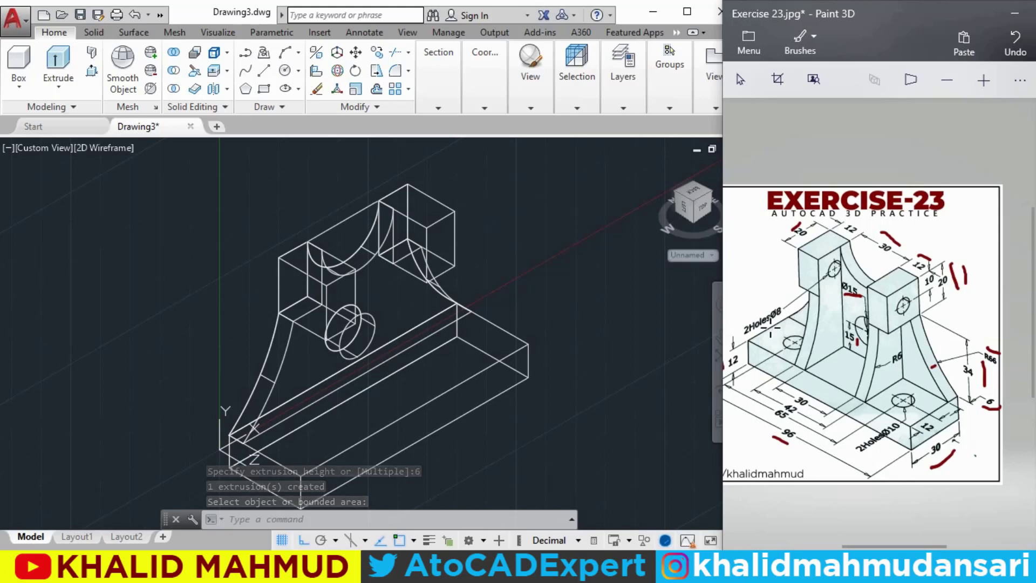
left_click(514, 294)
type("VS")
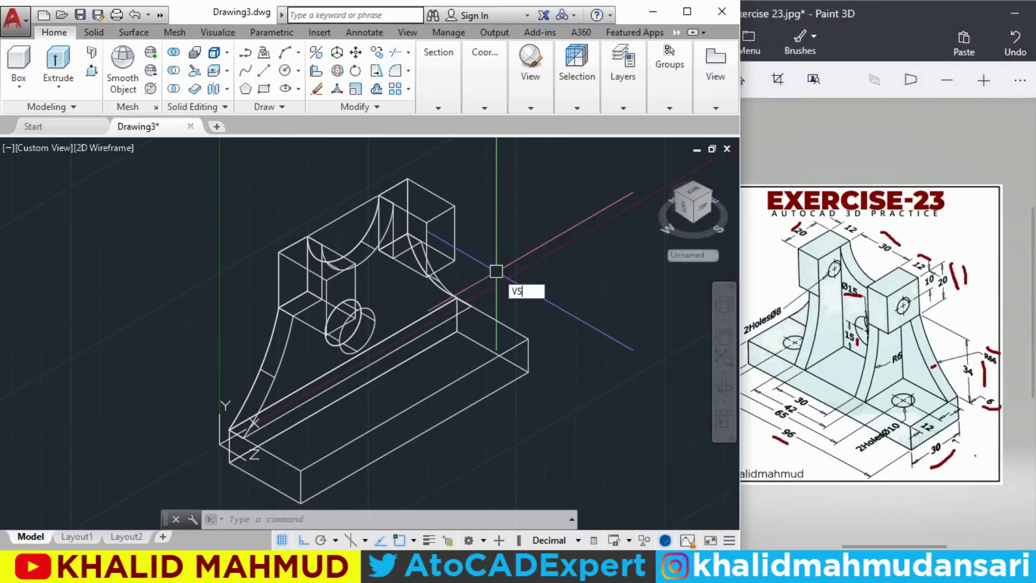
Step: Switch the viewport visual style to Realistic
key("Return")
type("R")
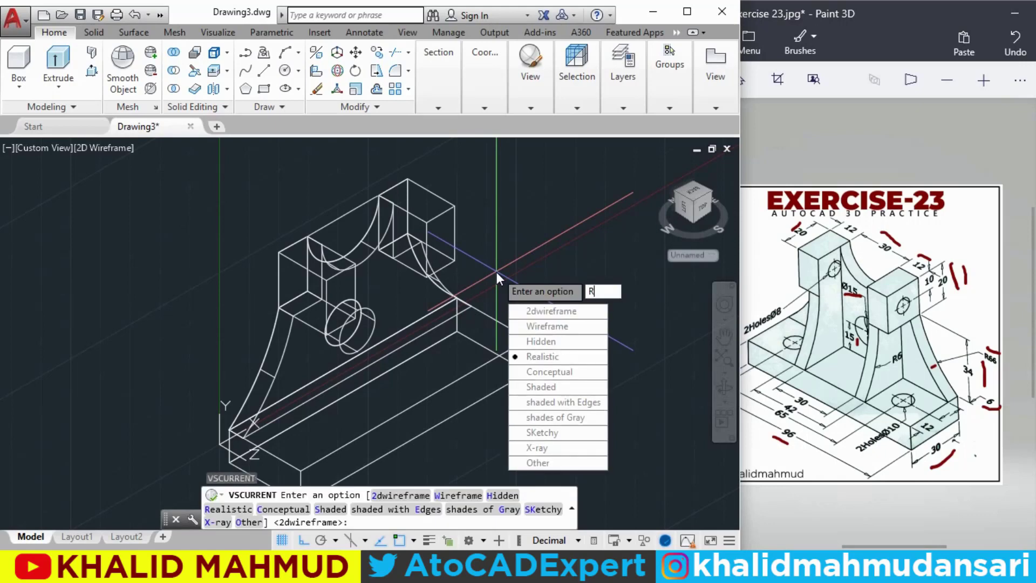
key("Return")
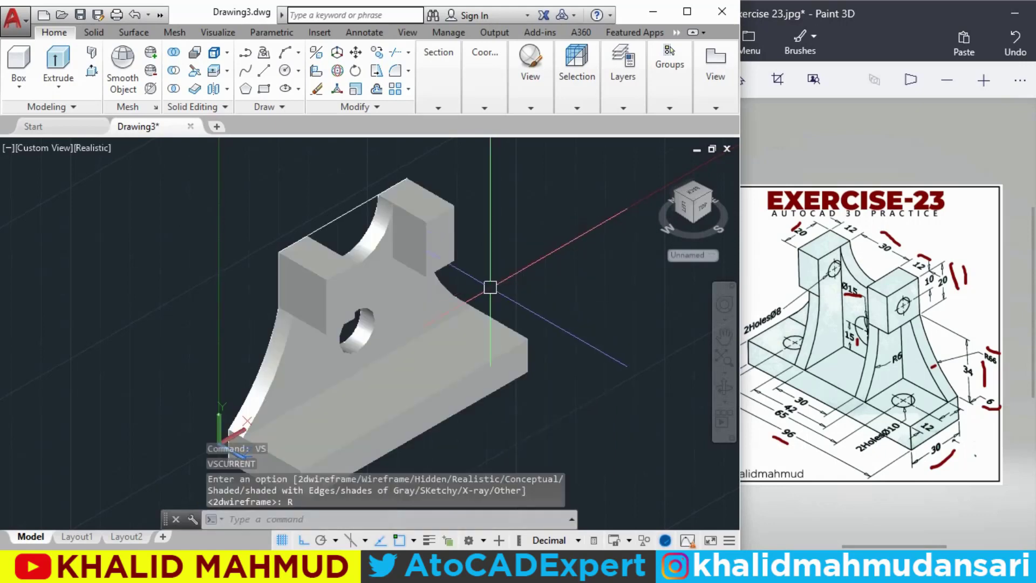
Step: Mark the 15 dimension in red as done on the Exercise-23 reference
left_click(870, 333)
left_click_drag(873, 335, 865, 377)
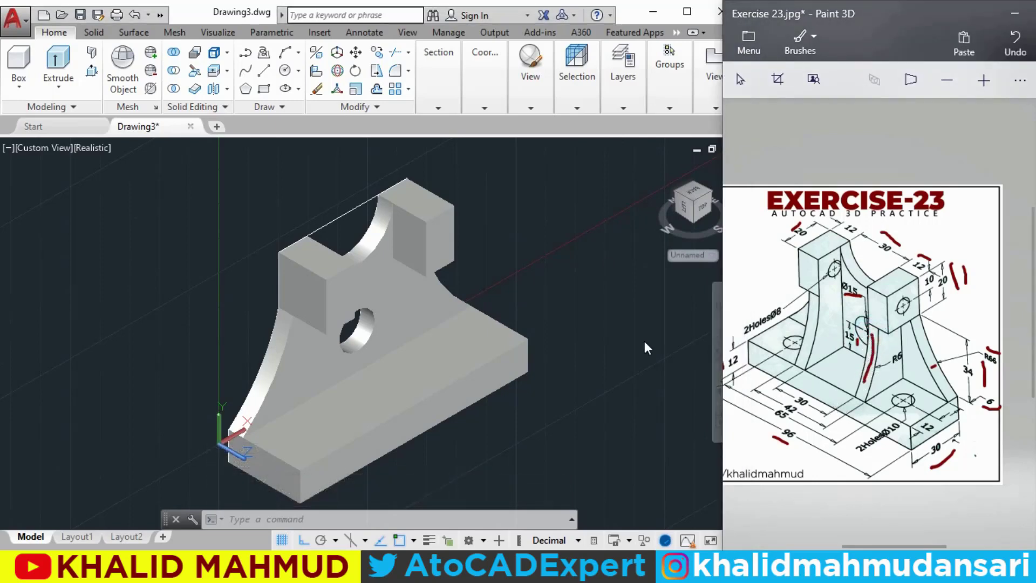
left_click(576, 306)
type("V")
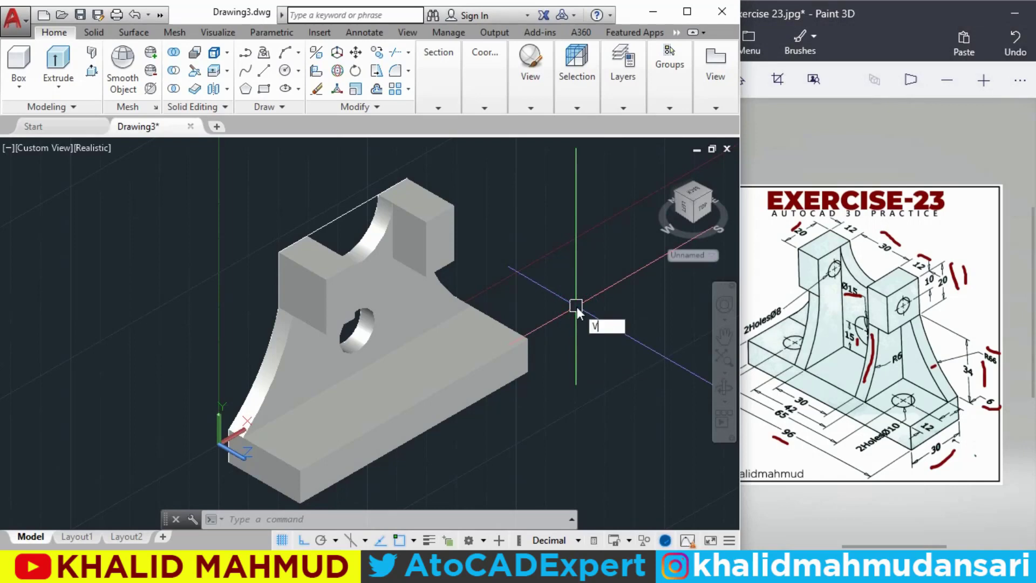
Step: Set the visual style to 2D Wireframe using option 2
type("s")
key("Return")
type("2")
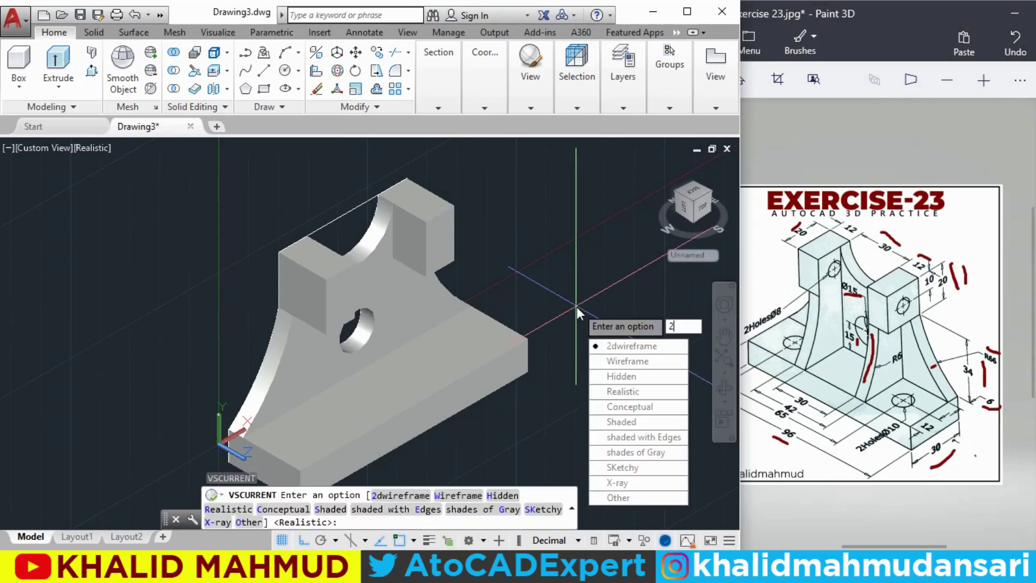
key("Return")
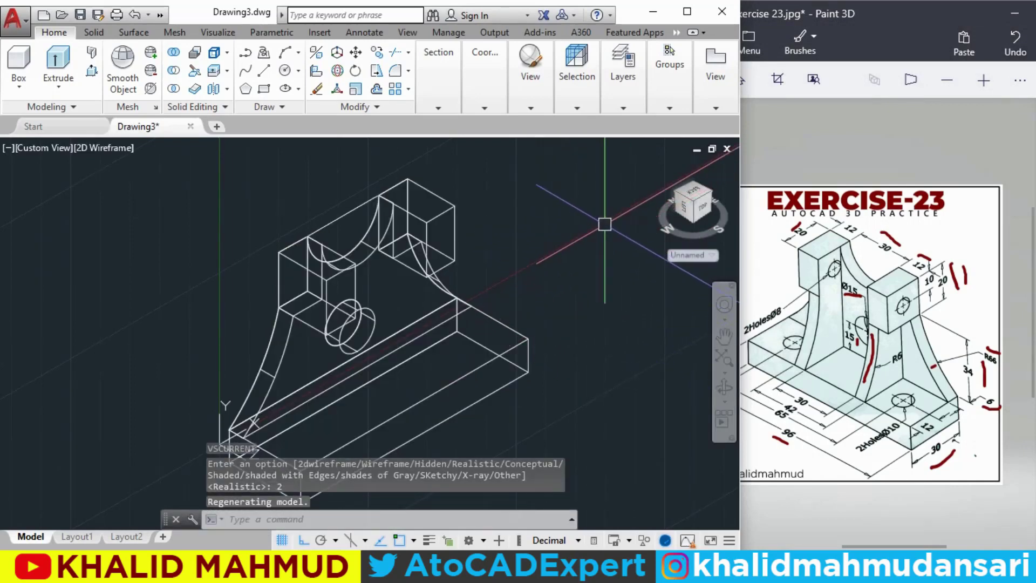
left_click(54, 148)
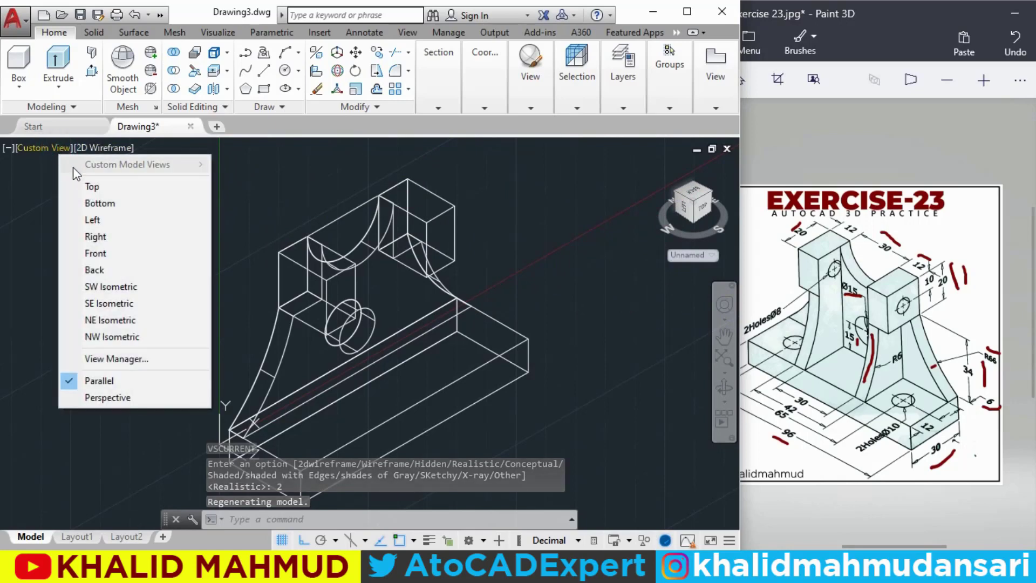
Step: Switch to Top view and pan the existing bracket aside to free space
left_click(91, 186)
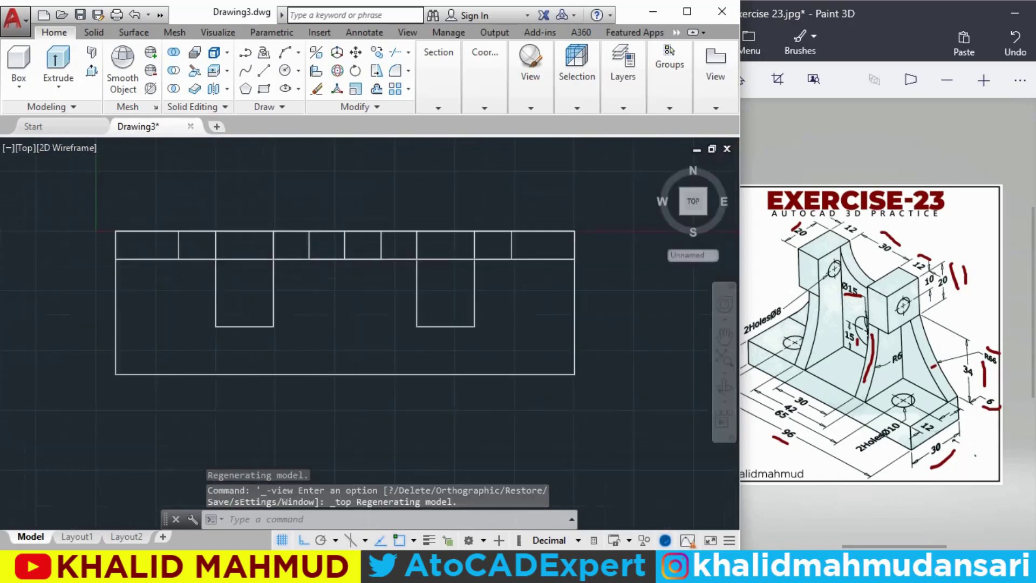
scroll(389, 243, "down", 2)
middle_click_drag(540, 260, 377, 252)
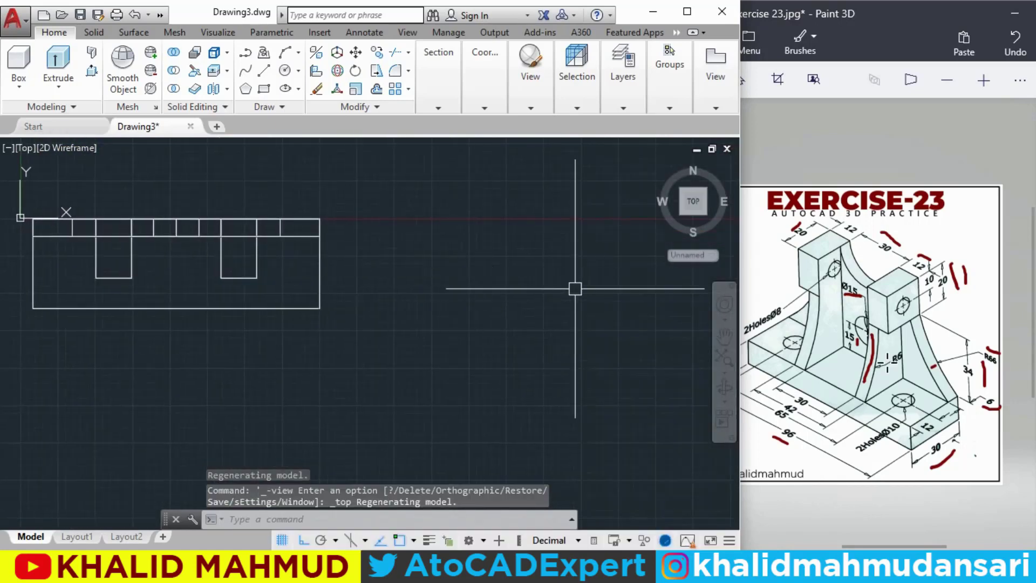
scroll(943, 346, "up", 2)
Step: Mark the 34 and 30 dimensions on the Exercise-23 reference image
left_click(944, 335)
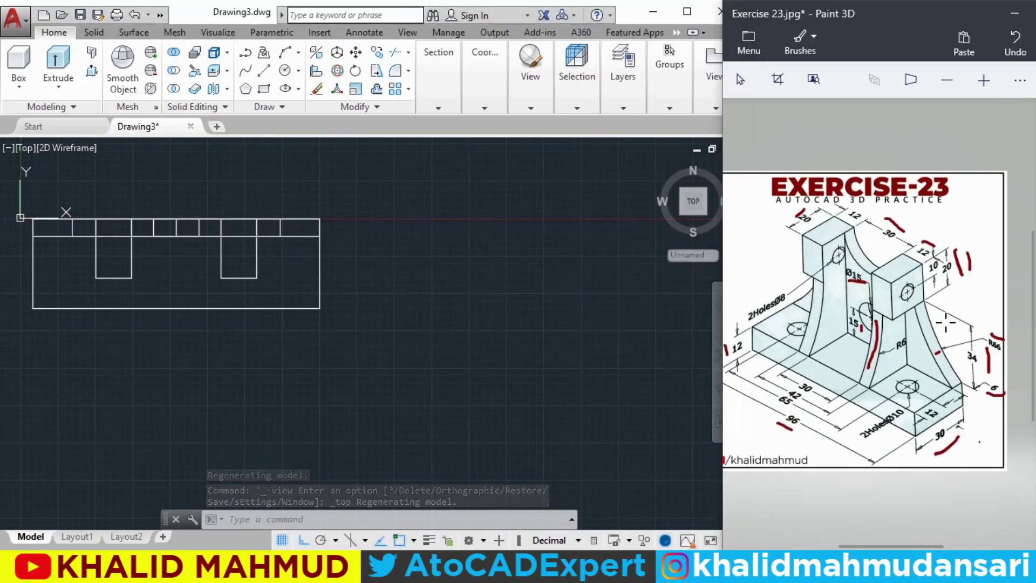
scroll(943, 330, "up", 2)
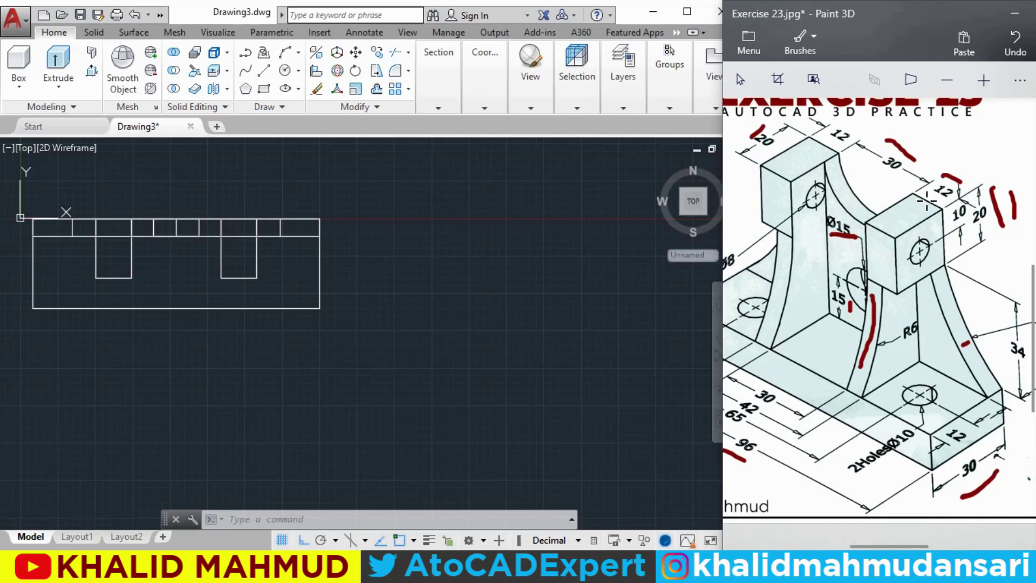
left_click(767, 144)
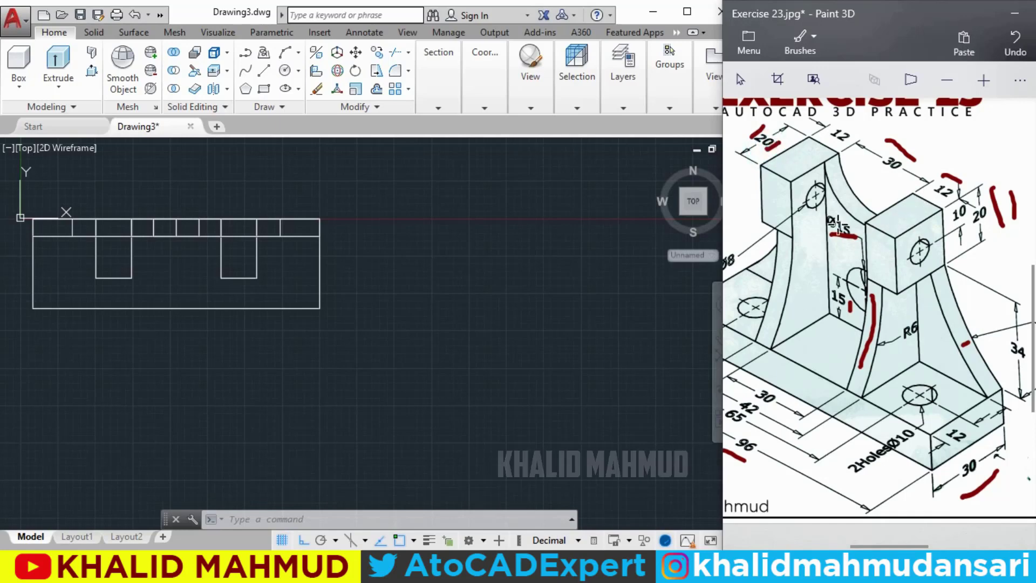
scroll(836, 228, "down", 3)
scroll(948, 304, "up", 2)
scroll(948, 304, "up", 1)
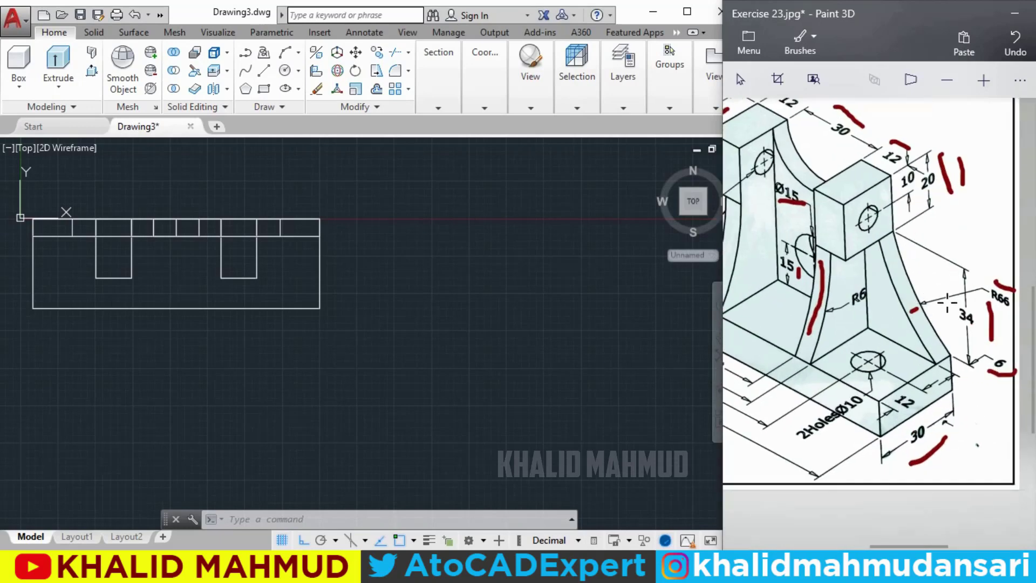
left_click_drag(951, 306, 953, 315)
left_click_drag(934, 440, 923, 445)
left_click(528, 339)
type("PL")
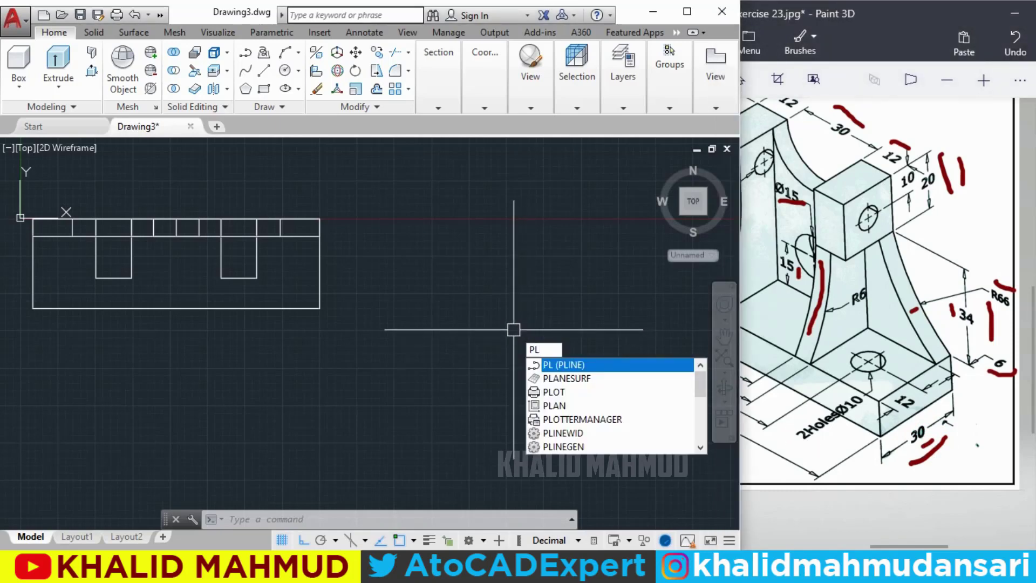
Step: Draw an open polyline of 20 left, 34 down and 30 right
key("Return")
left_click(525, 259)
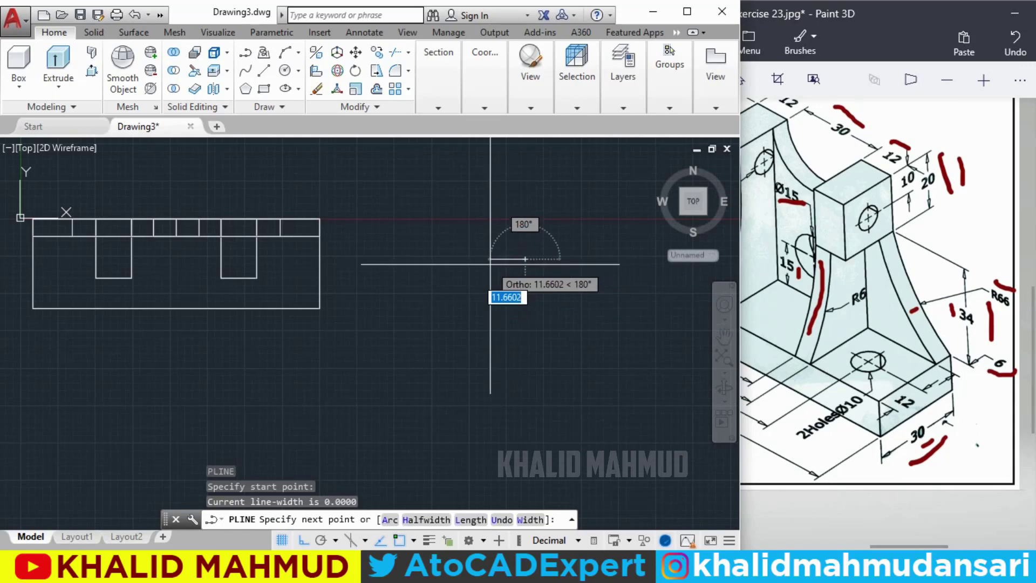
type("20")
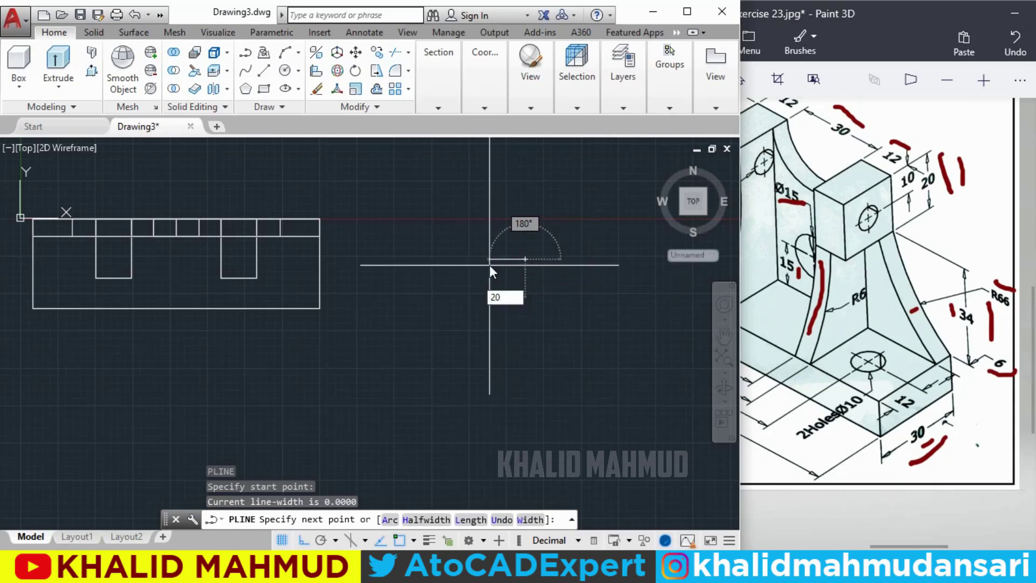
key("Return")
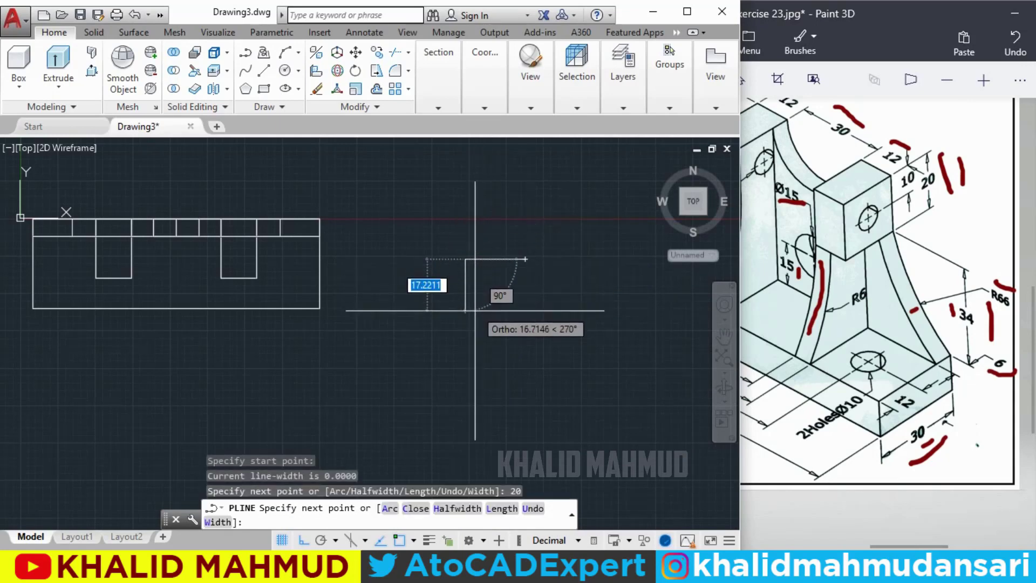
type("20")
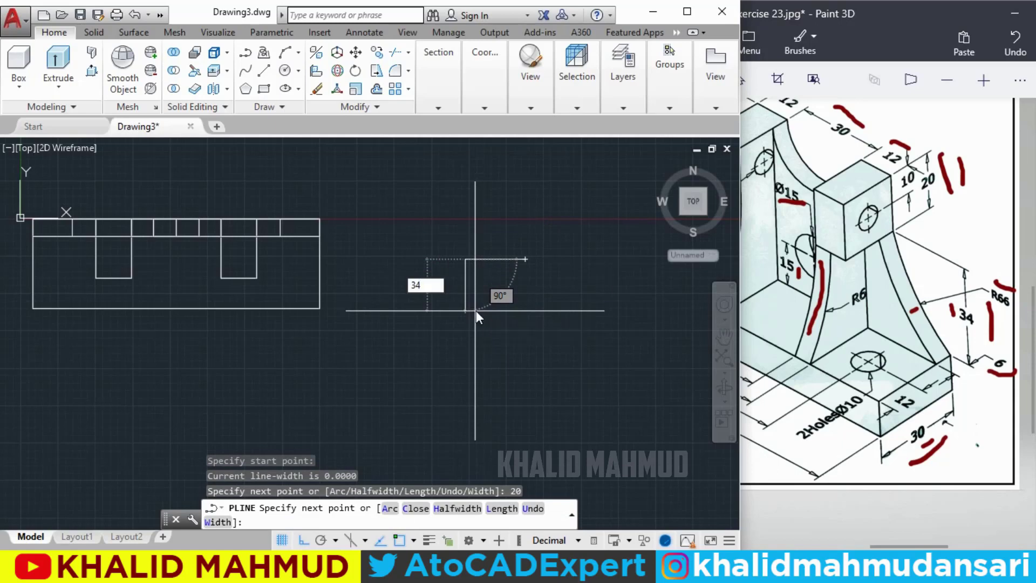
key("Return")
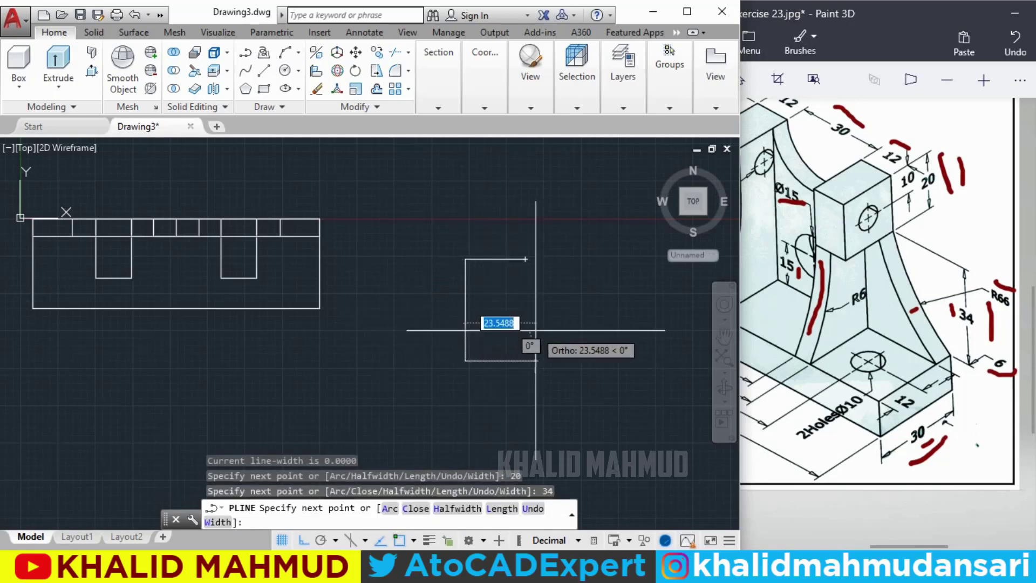
type("30")
key("Return")
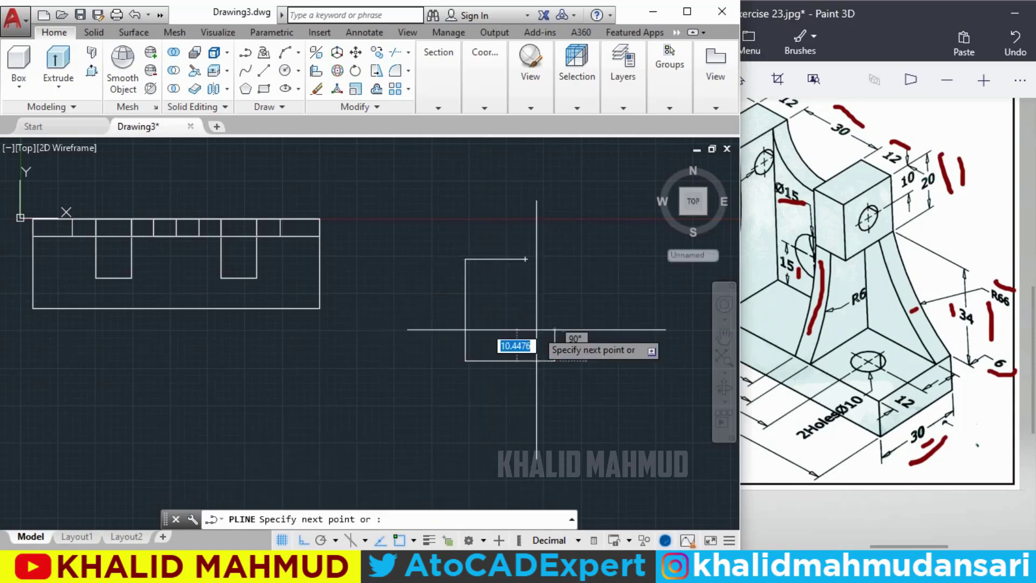
right_click(556, 326)
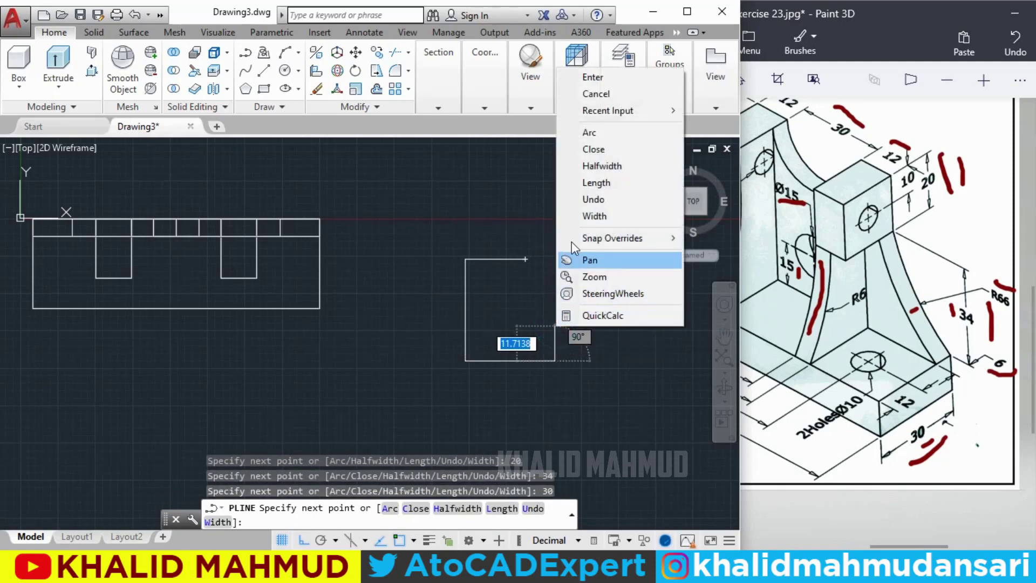
left_click(601, 80)
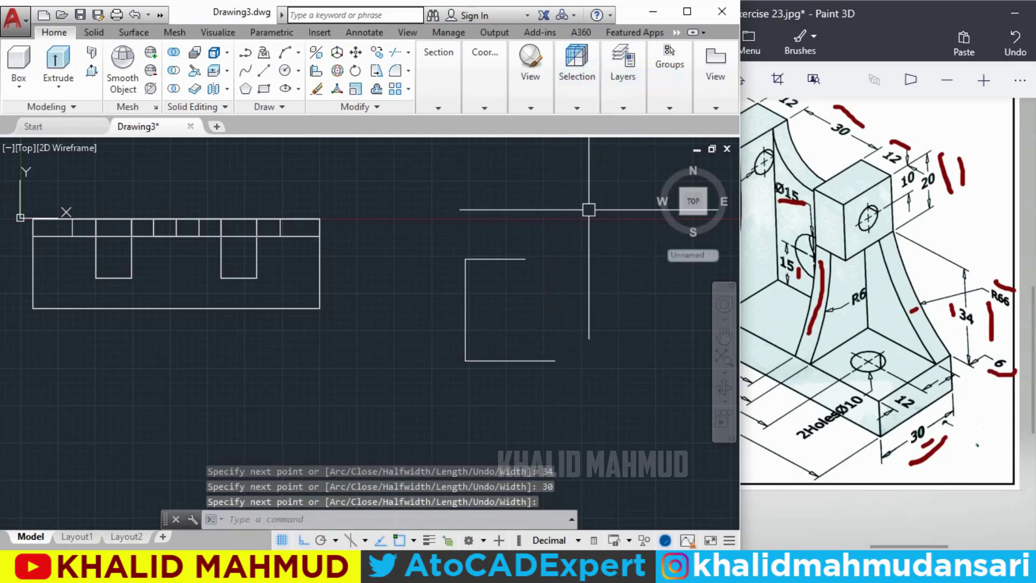
Step: Draw an arc from the top line's open end to the bottom line's end, defined by radius
type("arc")
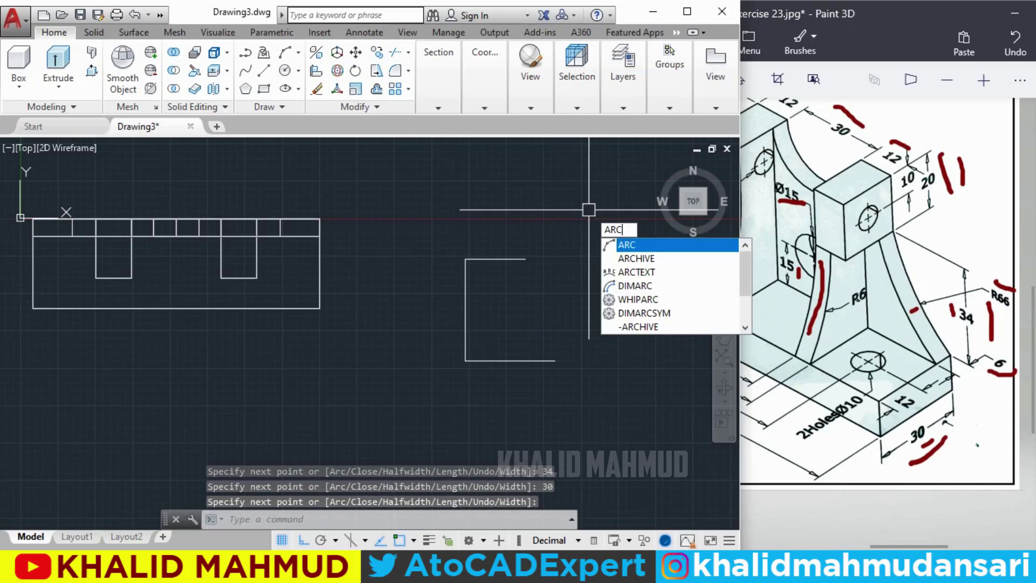
key("Return")
left_click(525, 259)
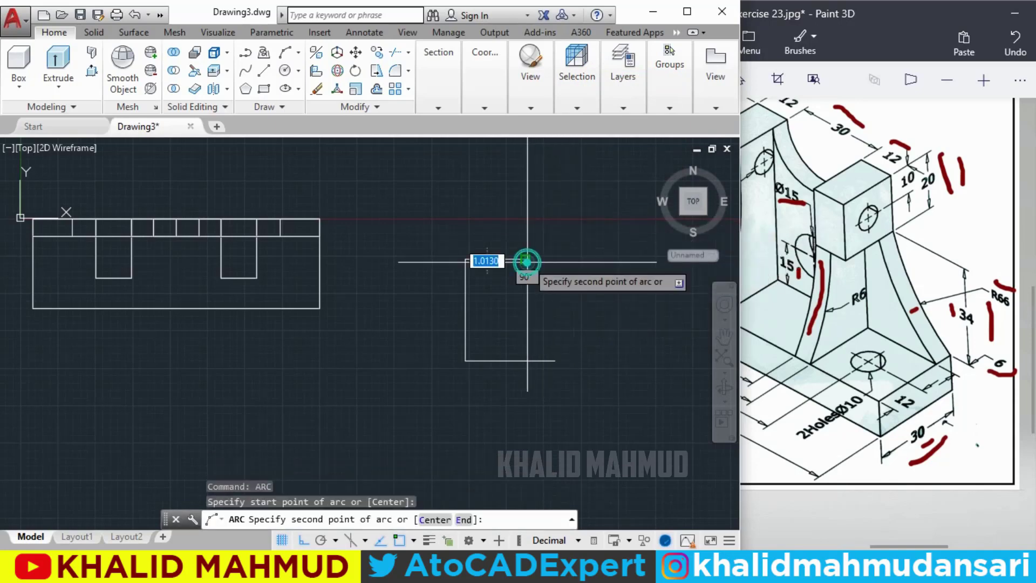
type("e")
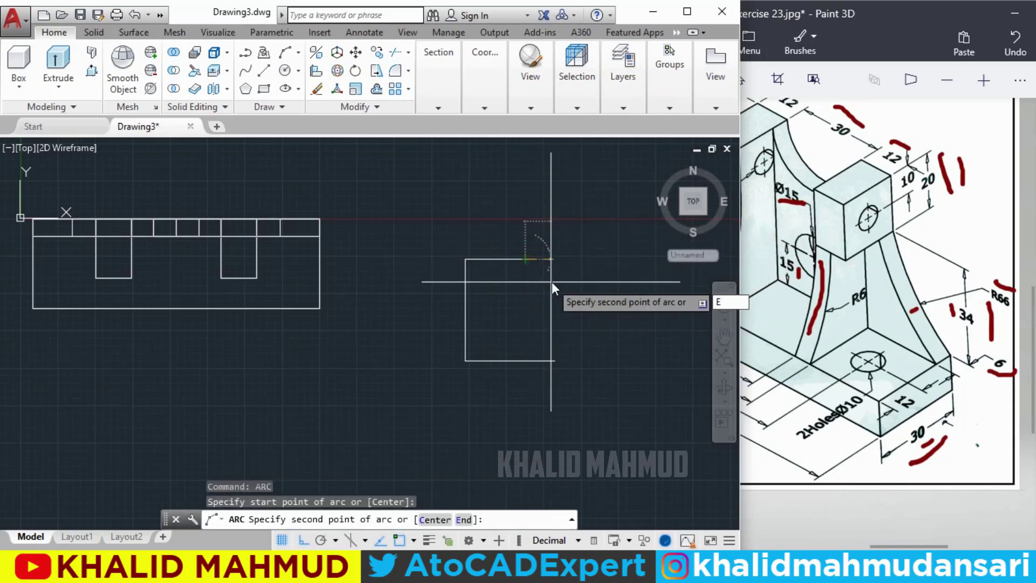
key("Return")
left_click(555, 362)
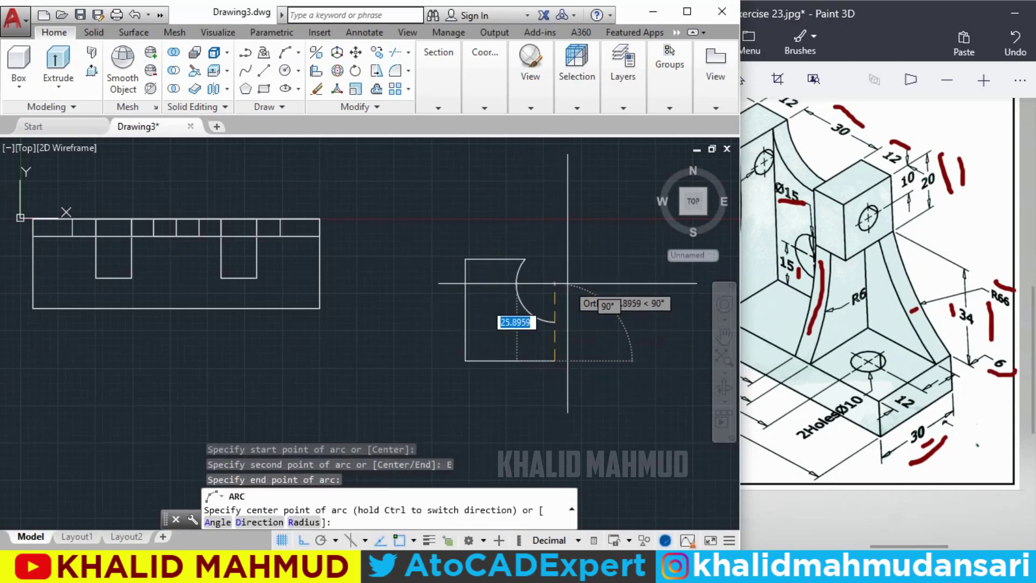
type("r")
key("Return")
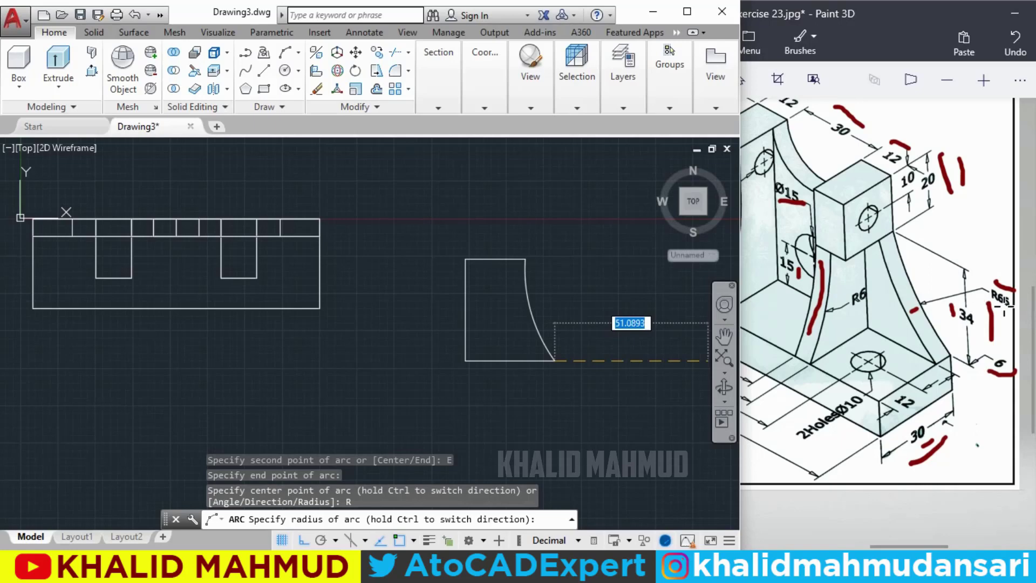
Step: Give the arc a 66 radius from the reference and return to the Home isometric view
left_click(993, 306)
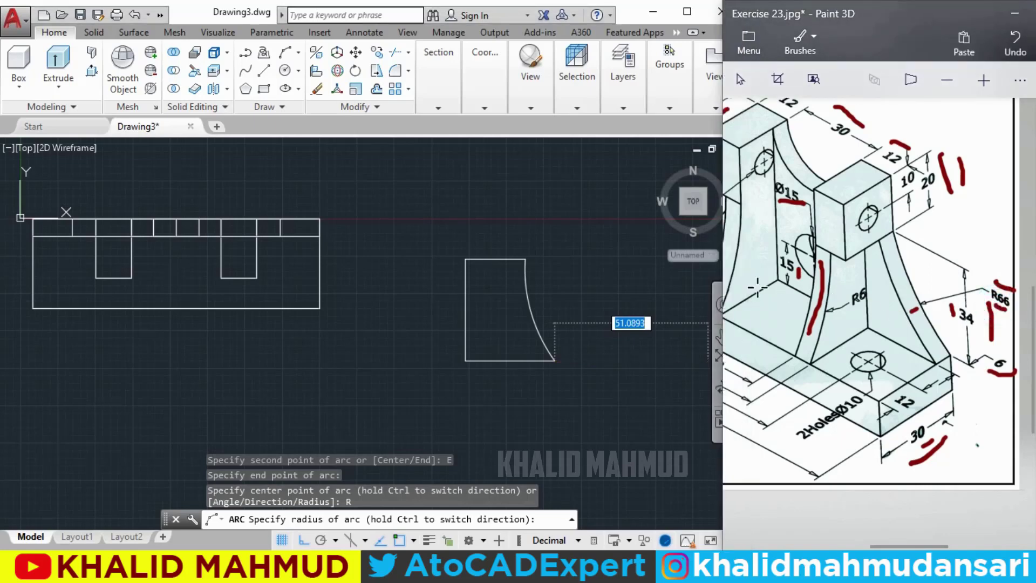
left_click(626, 284)
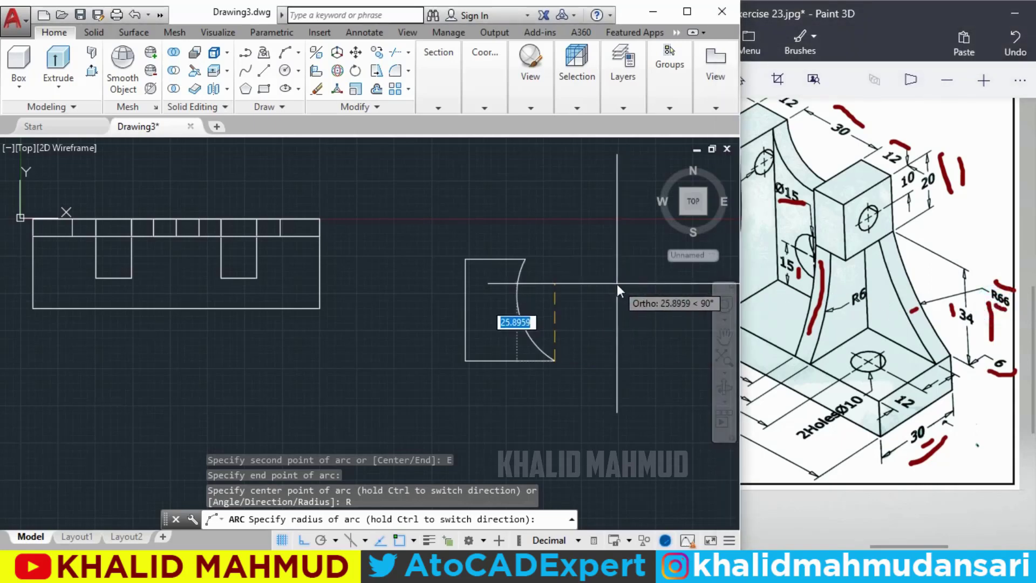
type("66")
key("Return")
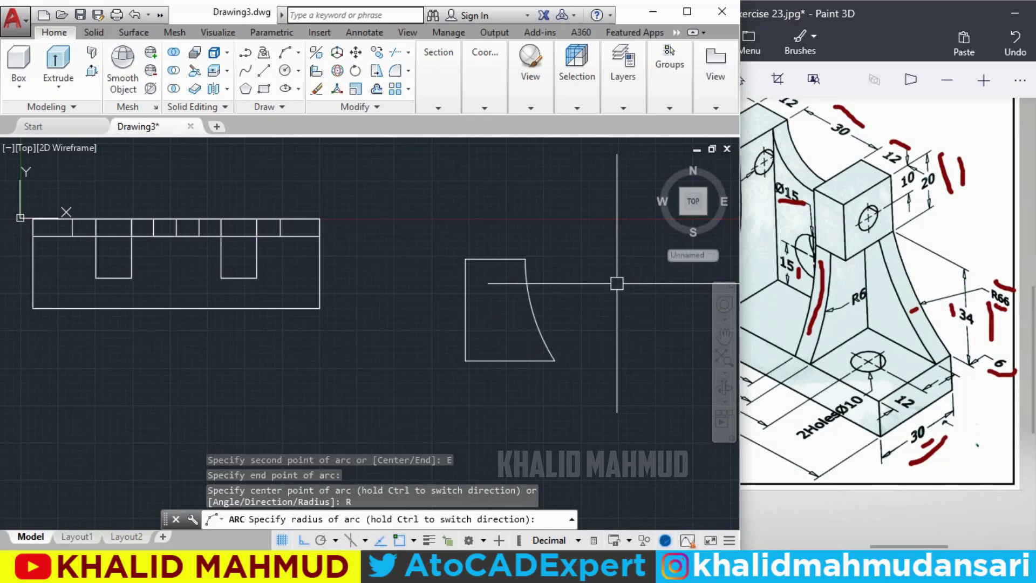
left_click(659, 165)
type("P")
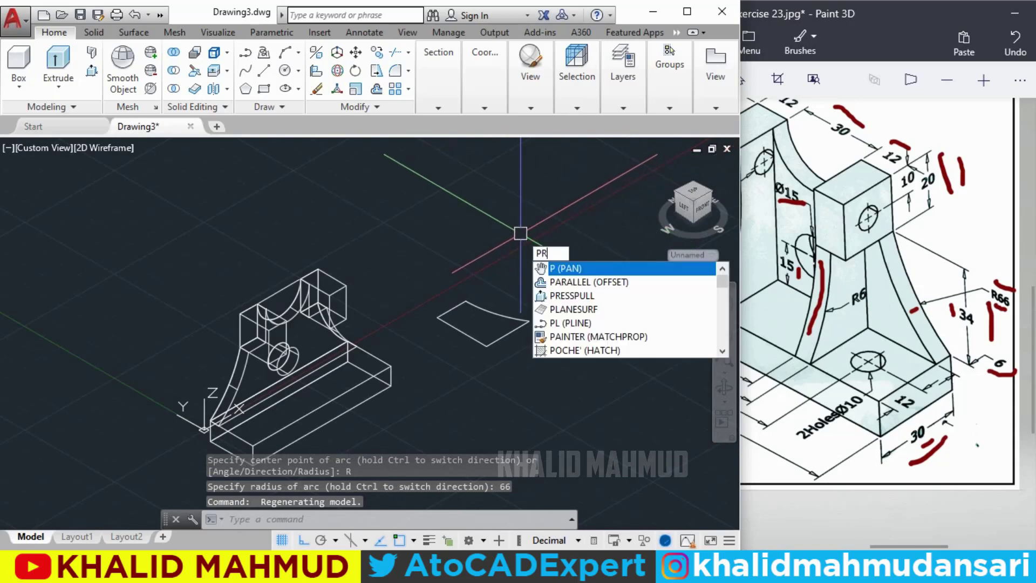
Step: Press-pull the closed R66 curved profile 6 units into a thin solid
type("RESSPULL")
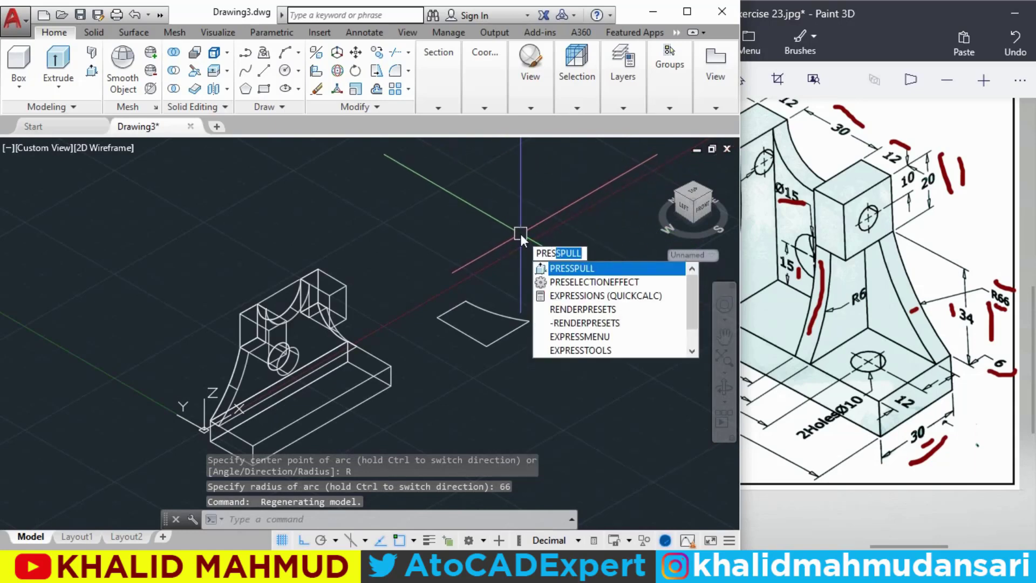
key("Return")
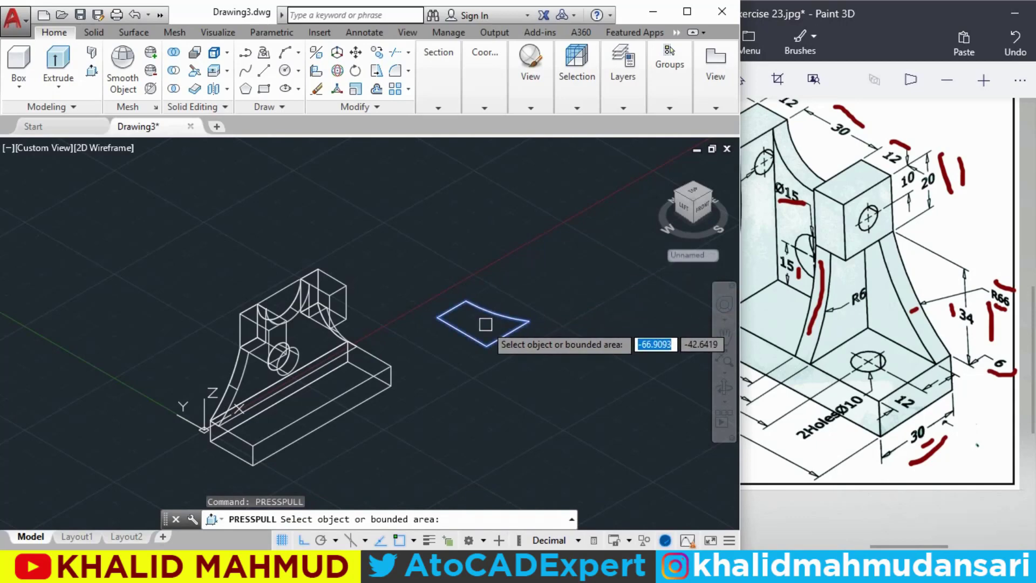
left_click(492, 312)
type("6")
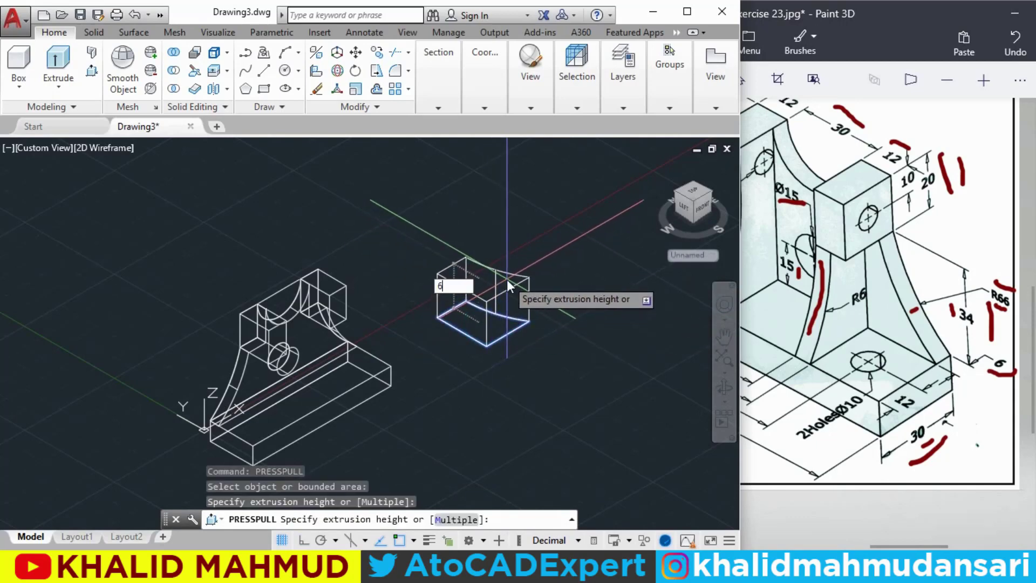
key("Return")
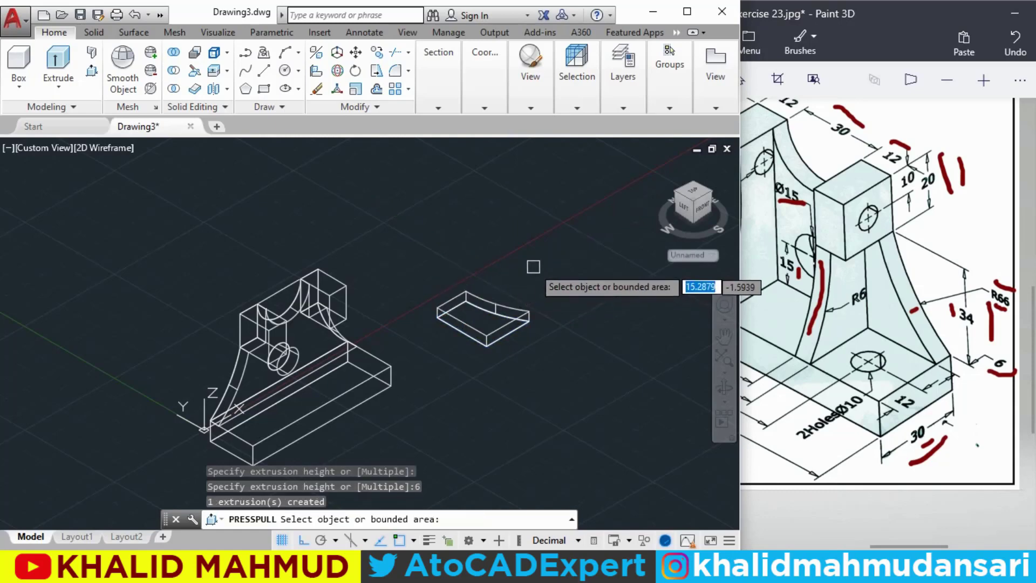
key("Return")
key("Return")
type("3")
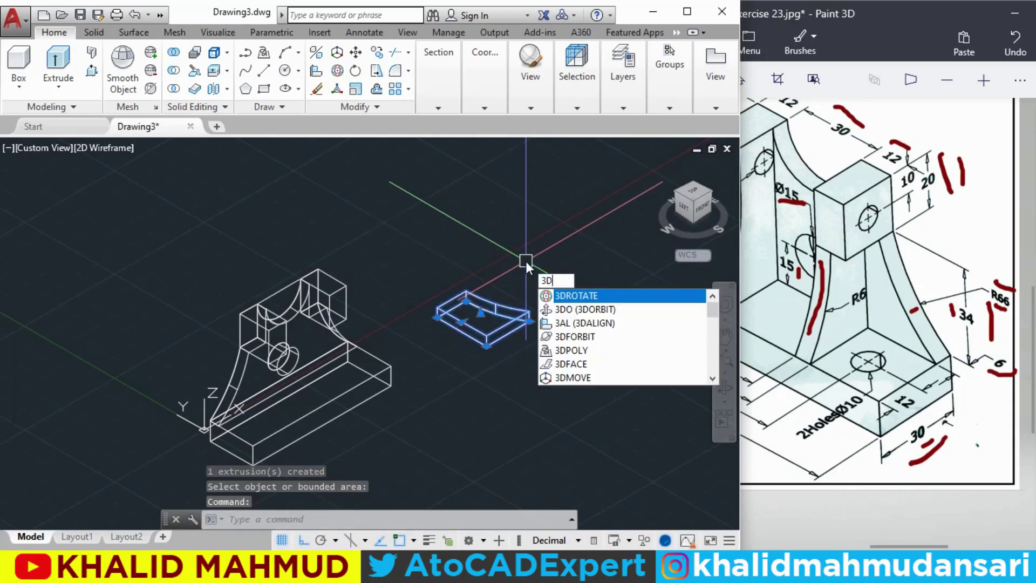
Step: Rotate the new web solid 90° in 3D about the picked pivot
type("D")
key("Return")
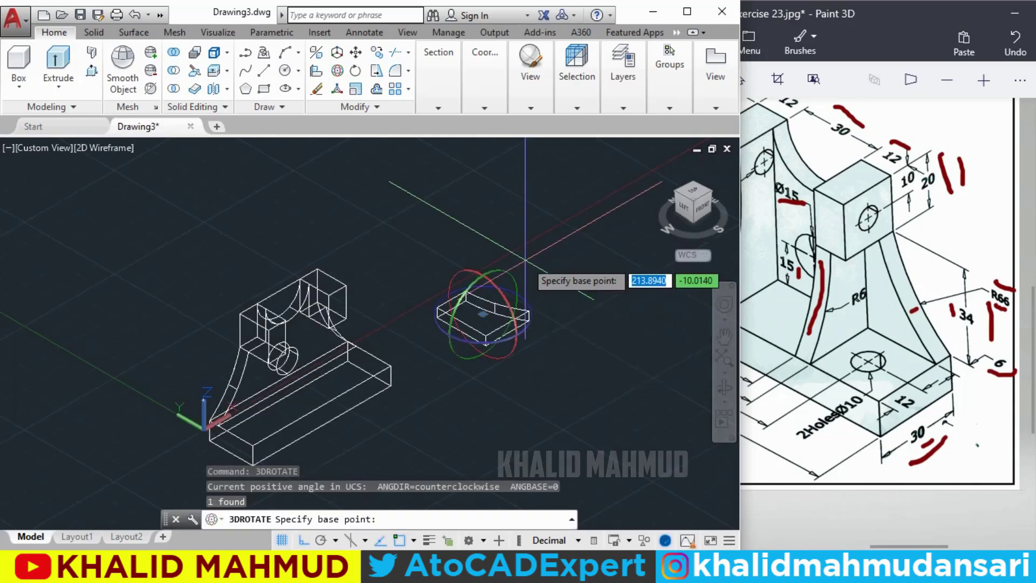
left_click(469, 269)
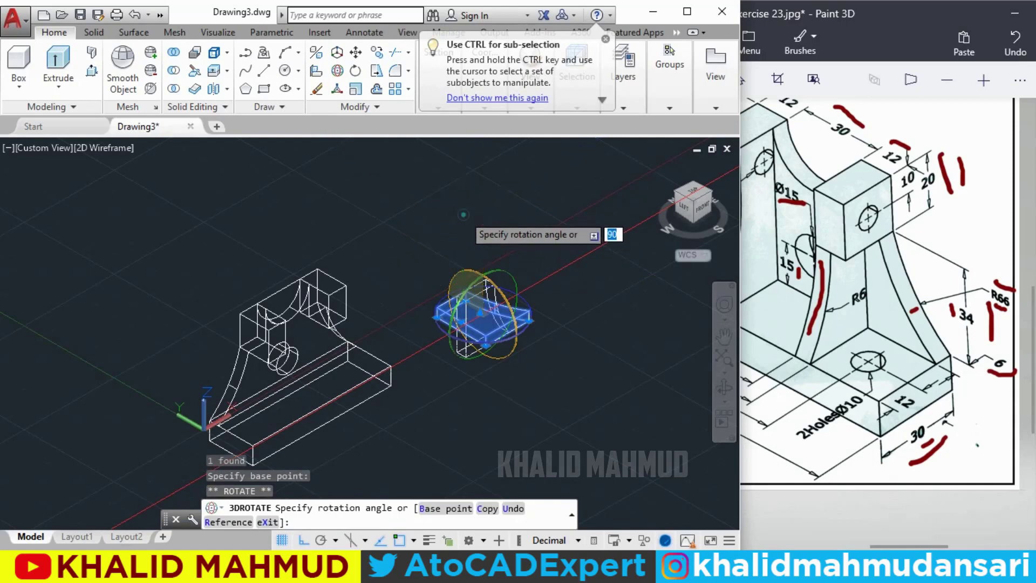
type("90")
key("Return")
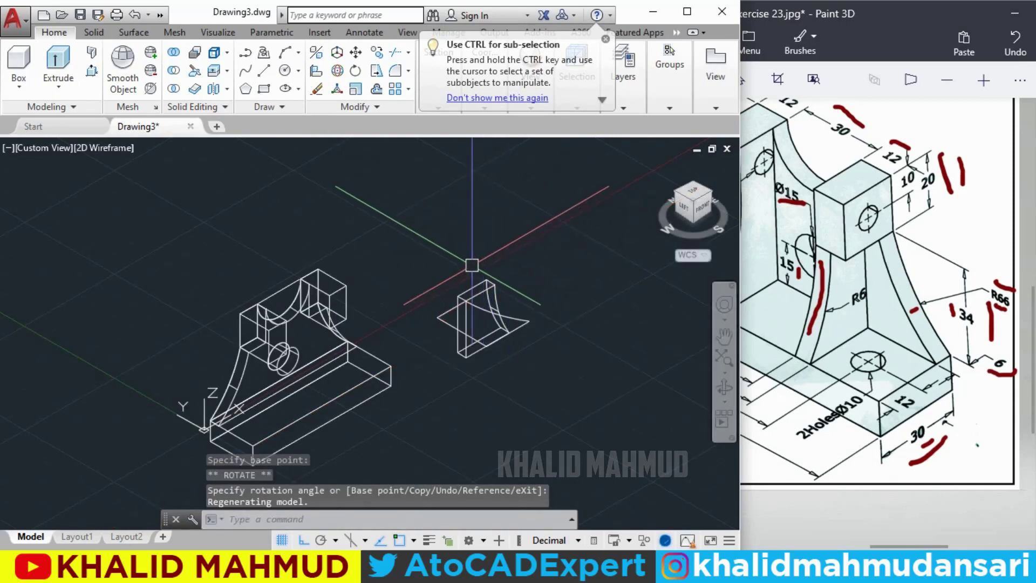
Step: Rotate the web solid again in 3D so it stands upright, framing both solids
type("3D")
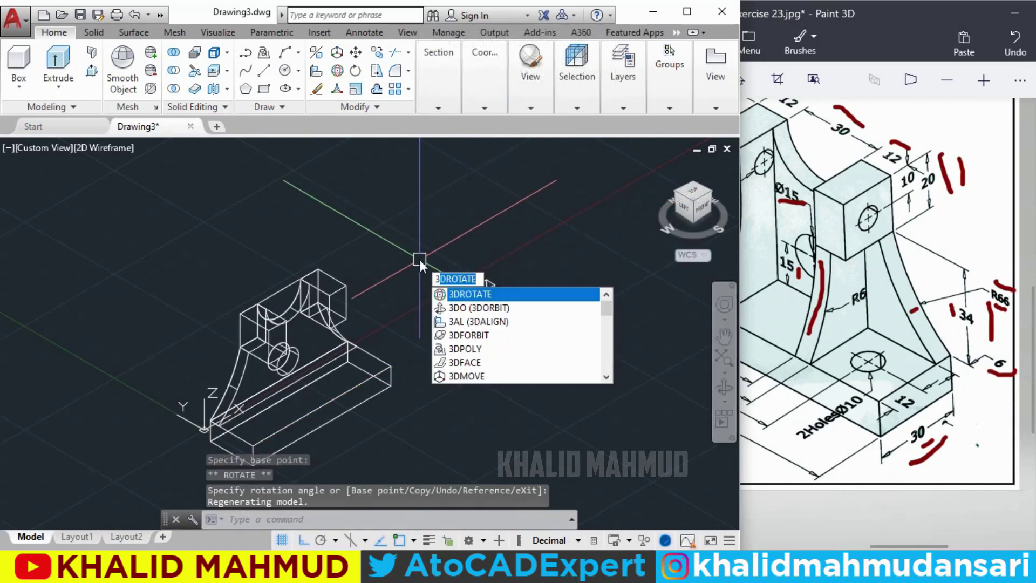
key("Return")
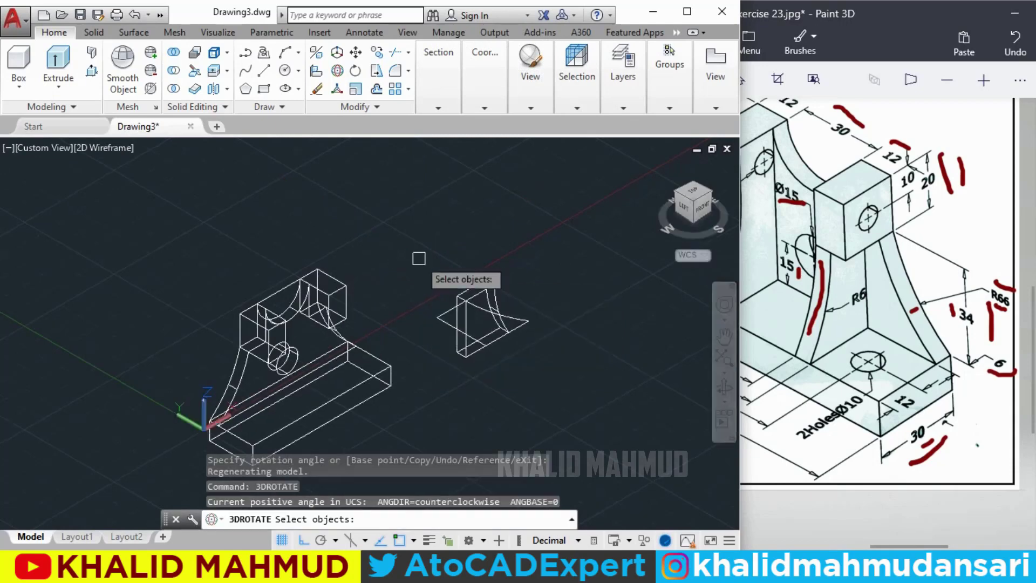
left_click(475, 279)
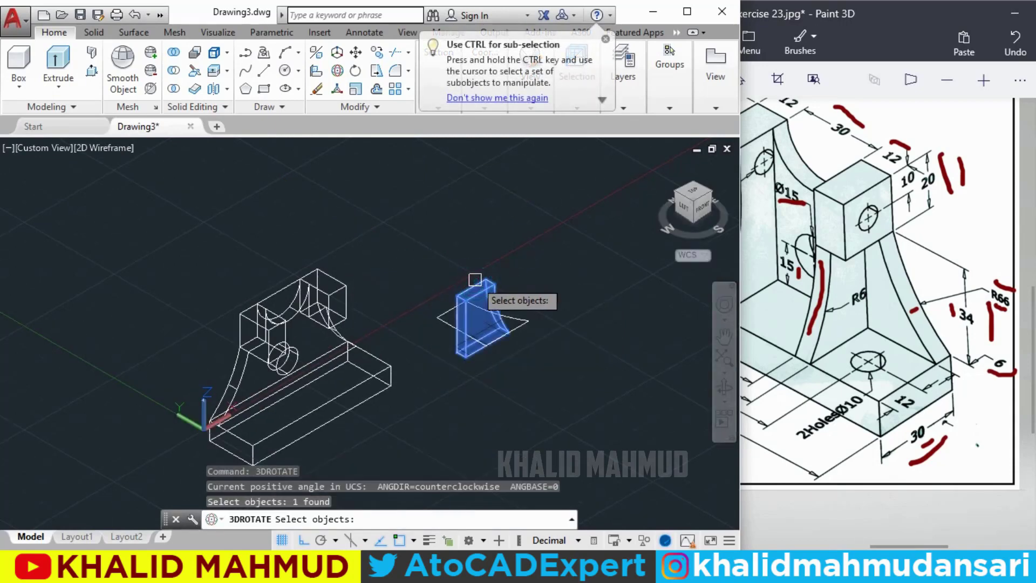
key("Return")
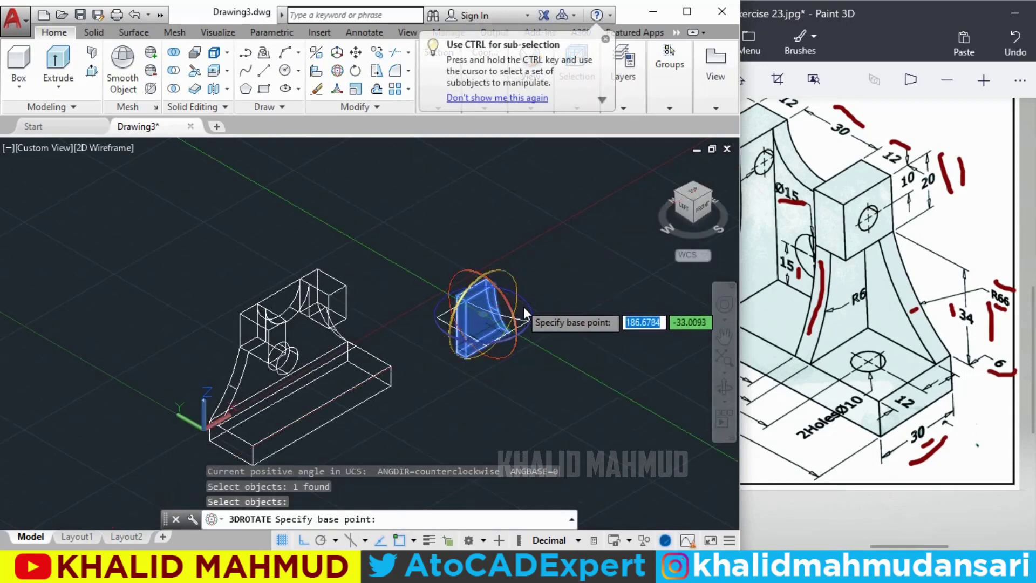
left_click(528, 312)
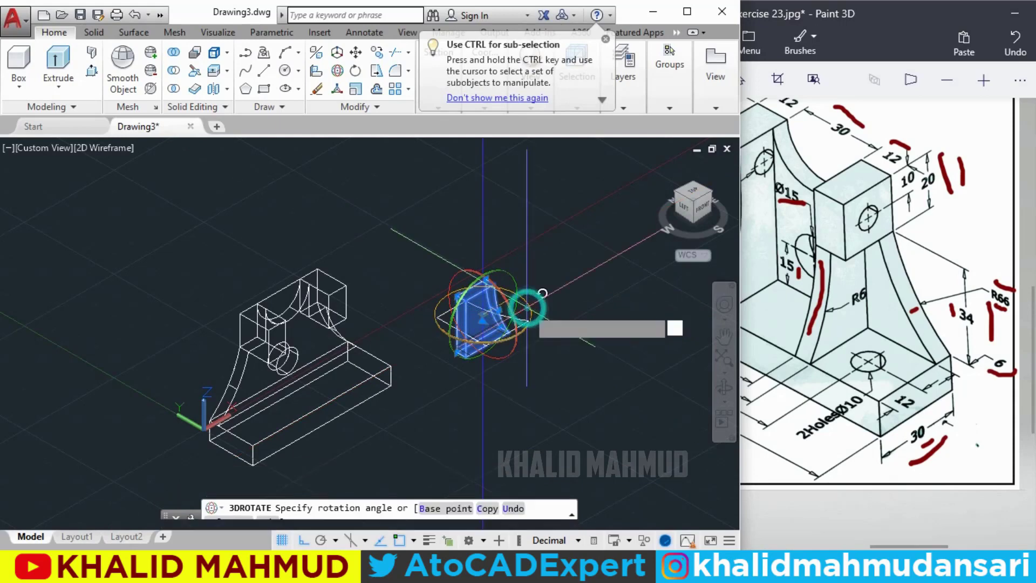
left_click(521, 359)
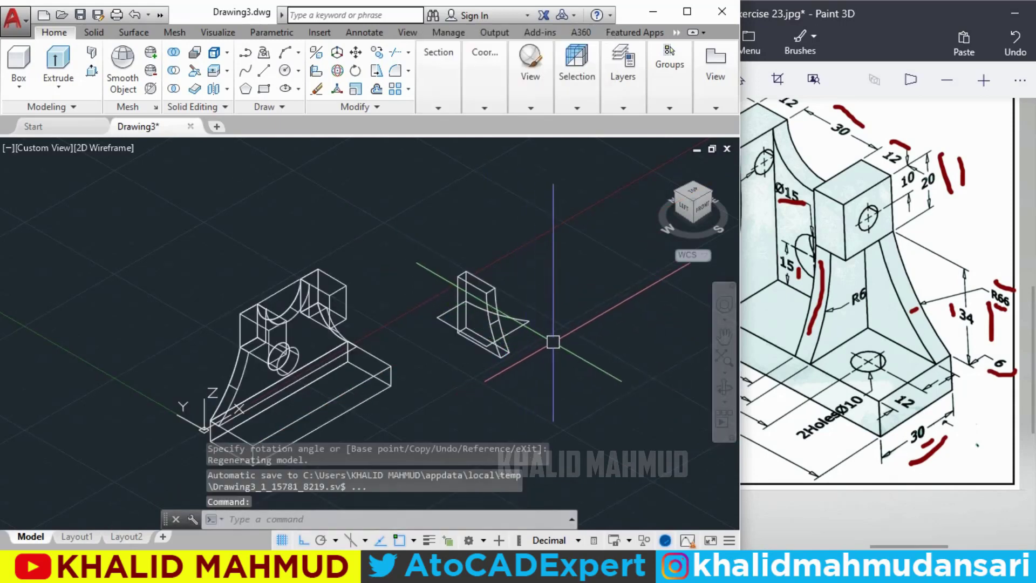
scroll(553, 341, "up", 2)
scroll(522, 347, "up", 3)
middle_click_drag(522, 347, 574, 312)
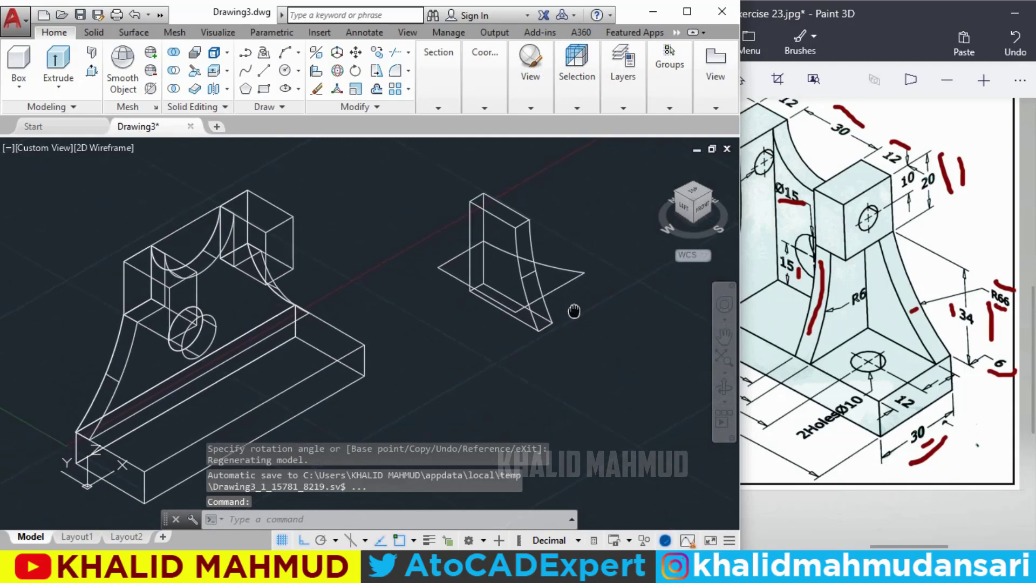
Step: Copy the upright curved web solid from its base point onto the bracket's upright
type("CP")
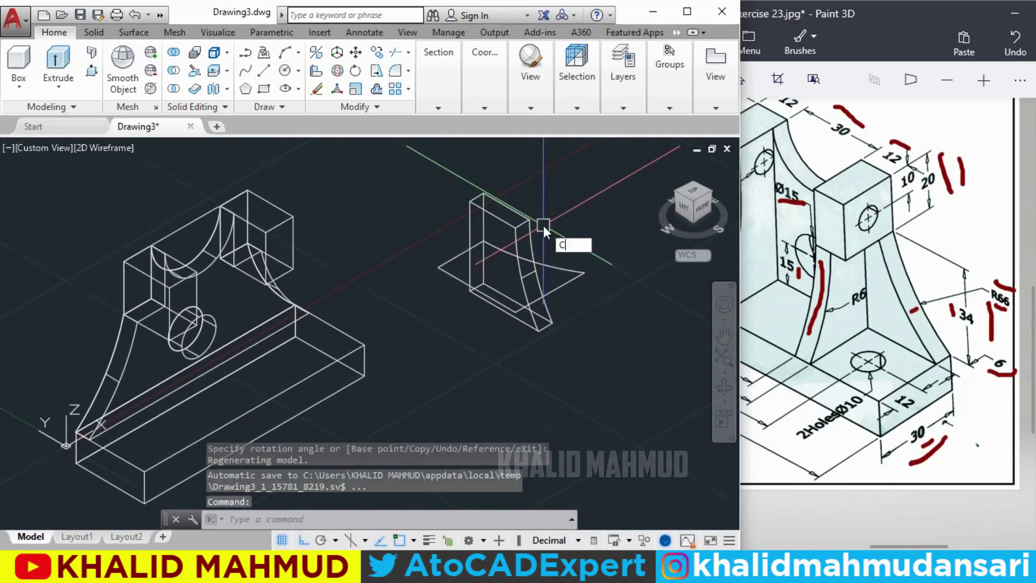
key("Return")
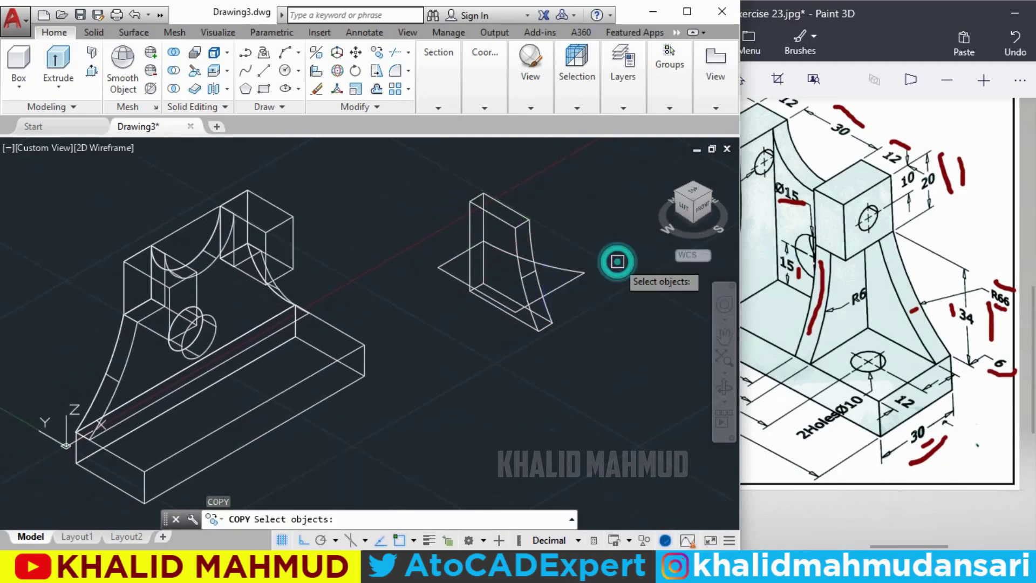
left_click(520, 219)
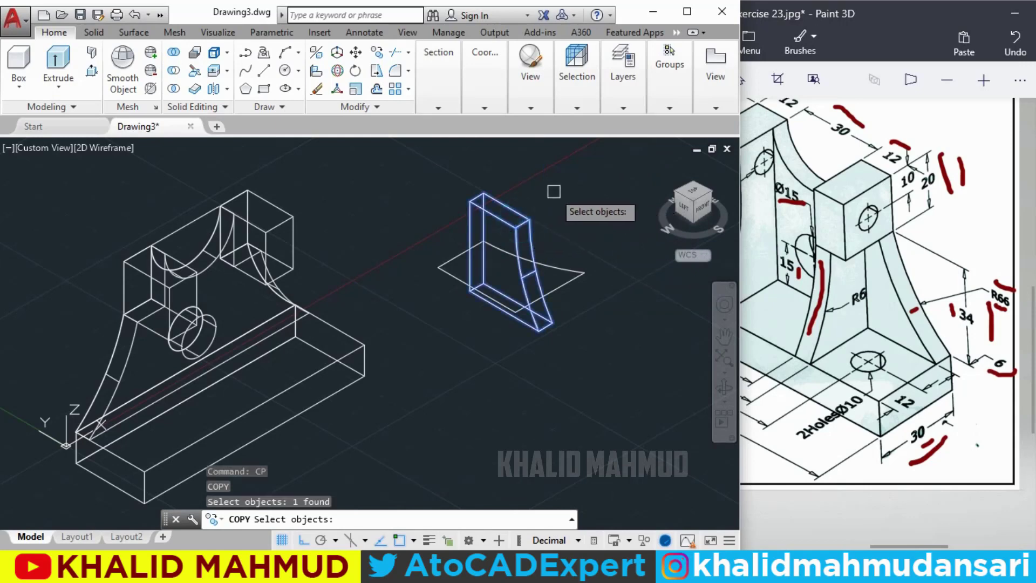
key("Return")
left_click(517, 228)
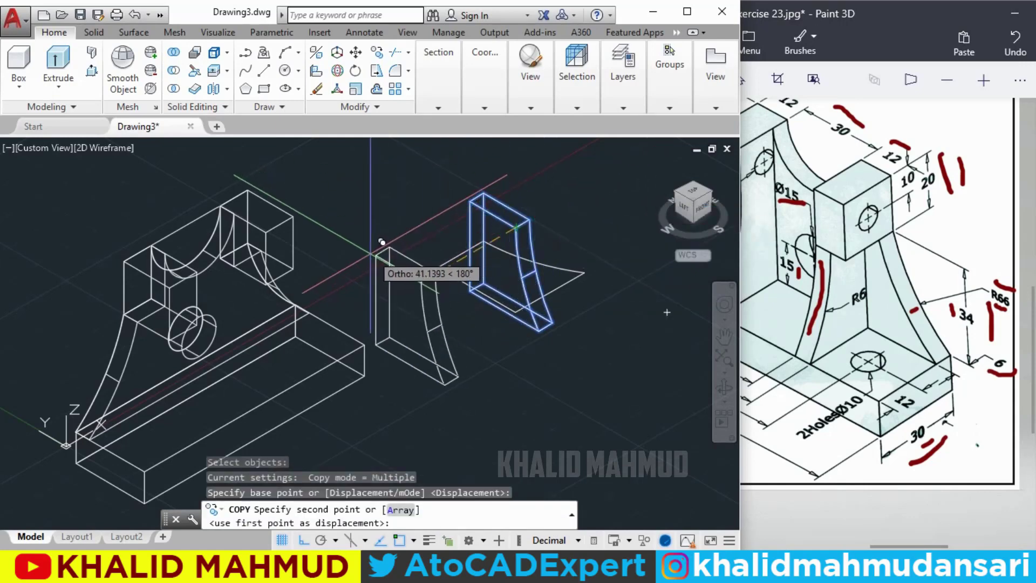
scroll(216, 292, "up", 3)
scroll(224, 277, "up", 3)
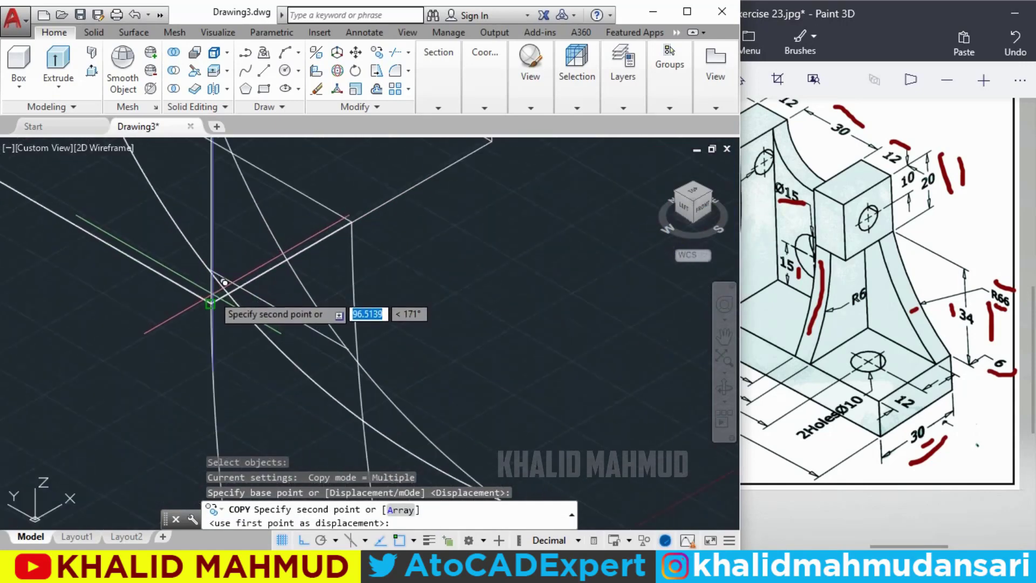
left_click(214, 297)
scroll(290, 257, "down", 3)
scroll(291, 257, "down", 3)
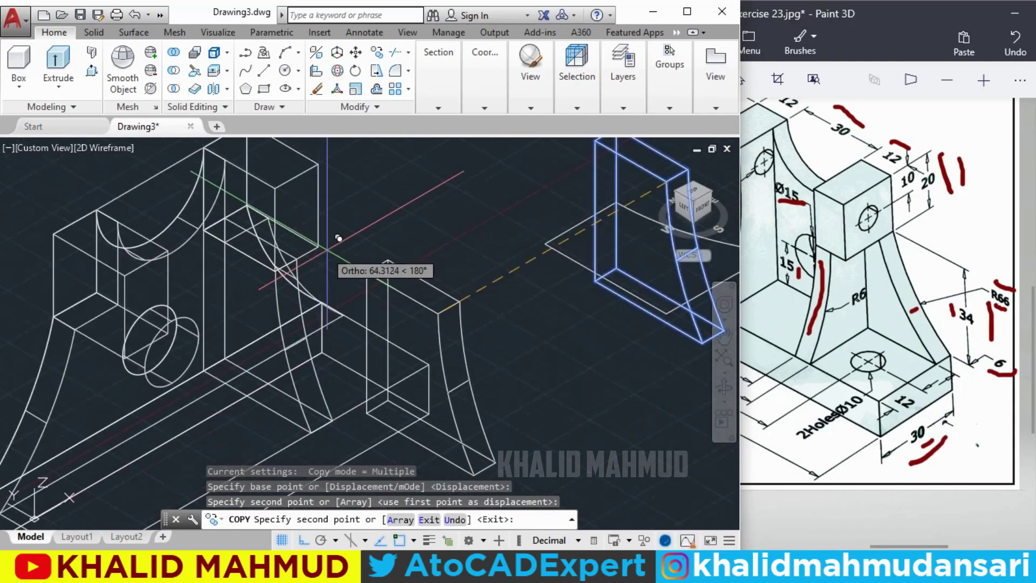
key("Return")
type("M")
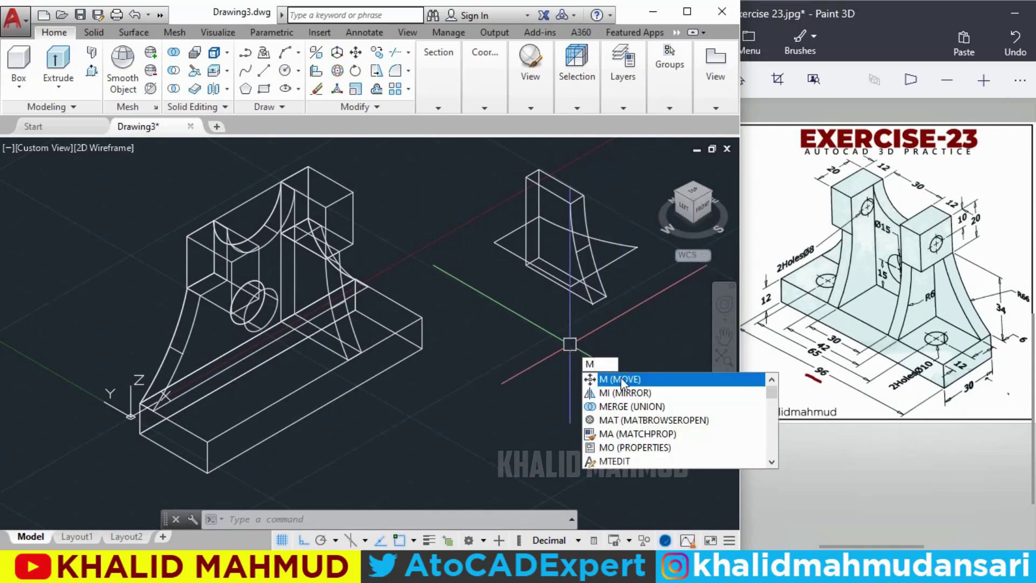
Step: Move the original web solid to the centre point on the bracket's other upright
left_click(634, 381)
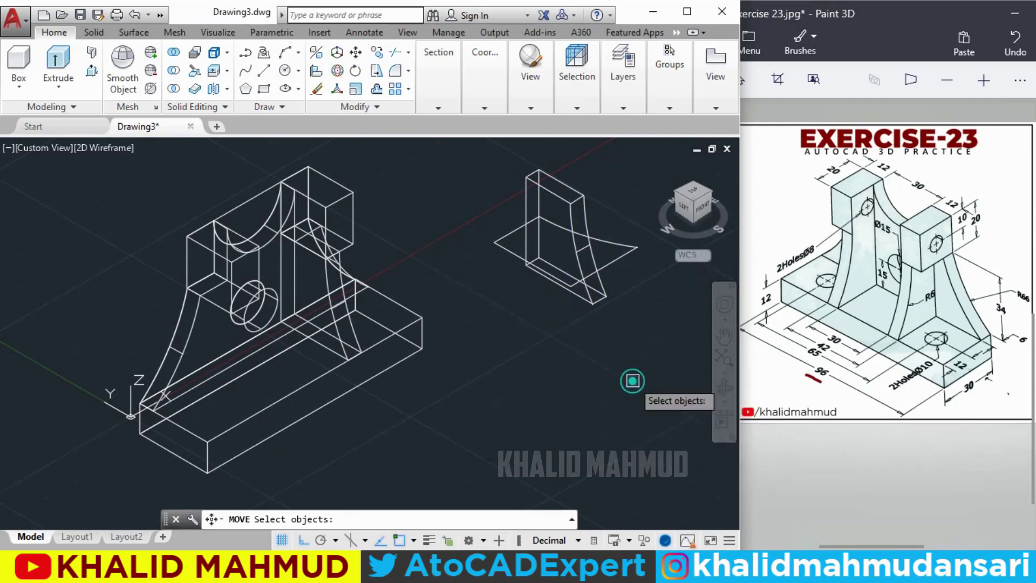
left_click(584, 202)
key("Return")
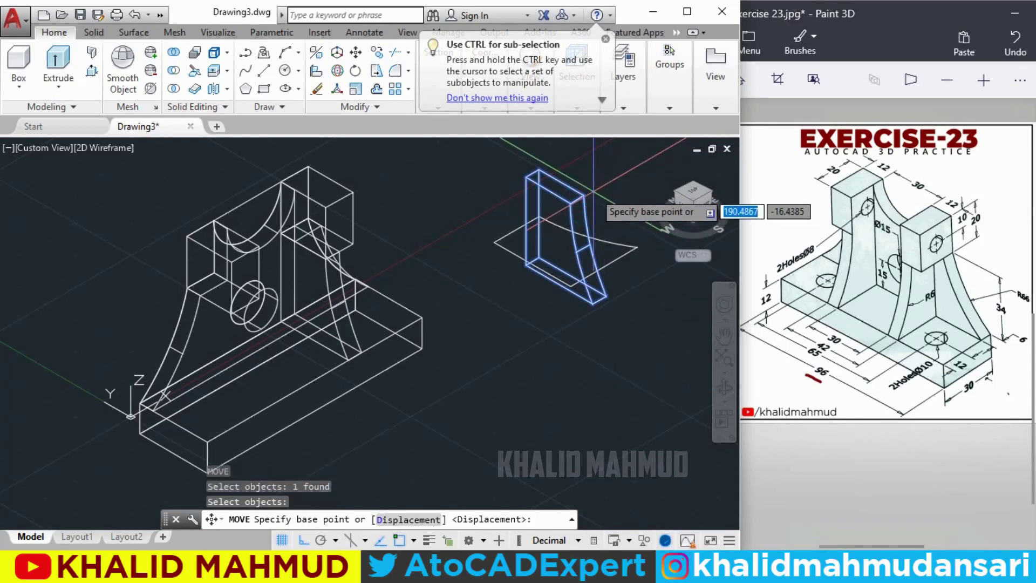
left_click(584, 196)
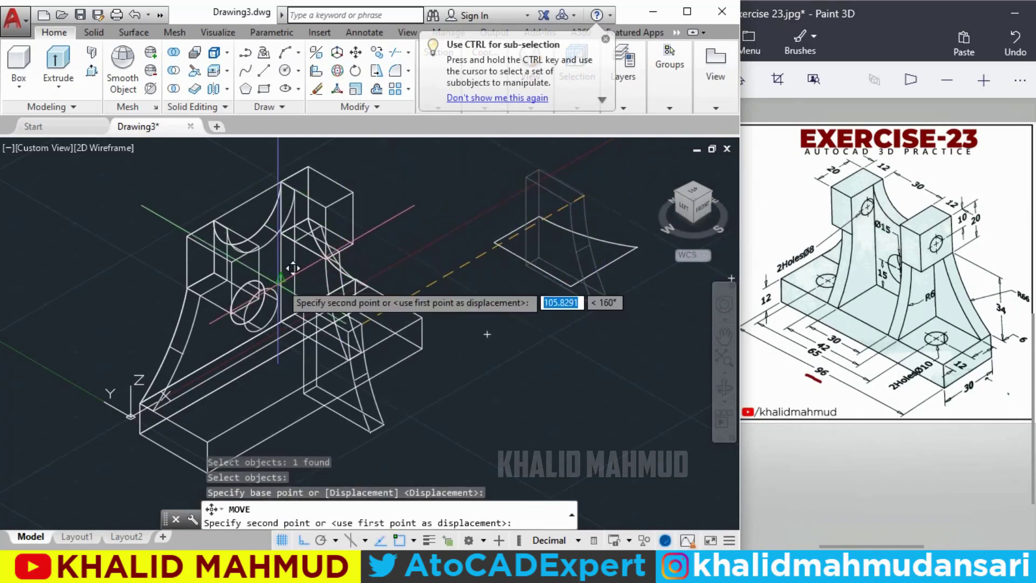
scroll(273, 275, "up", 2)
scroll(273, 276, "up", 3)
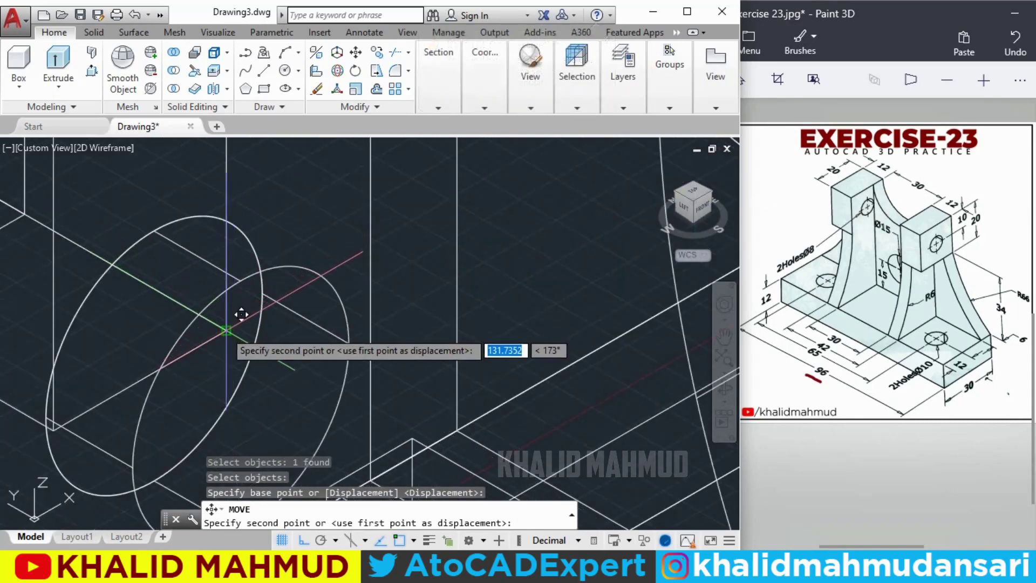
left_click(235, 323)
scroll(233, 322, "down", 5)
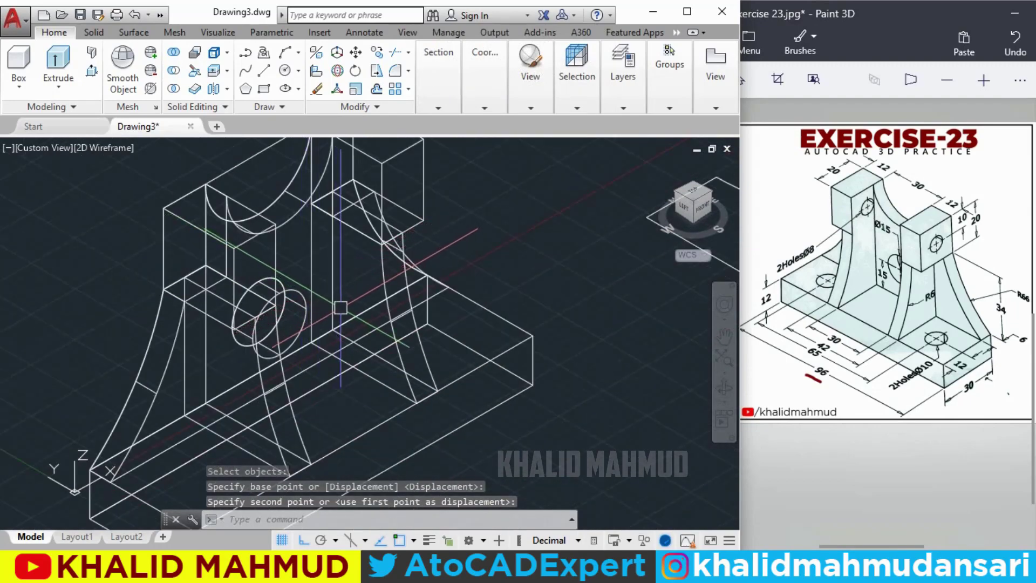
scroll(341, 307, "down", 1)
Step: Select the leftover quadrilateral construction outline with a window
left_click(591, 272)
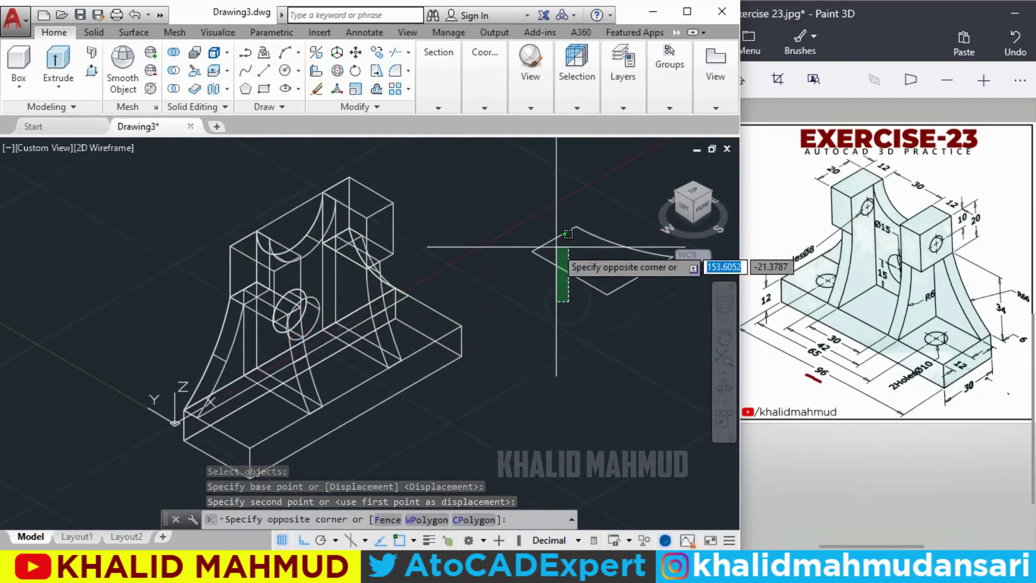
left_click(541, 214)
middle_click_drag(567, 277, 551, 285)
type("E")
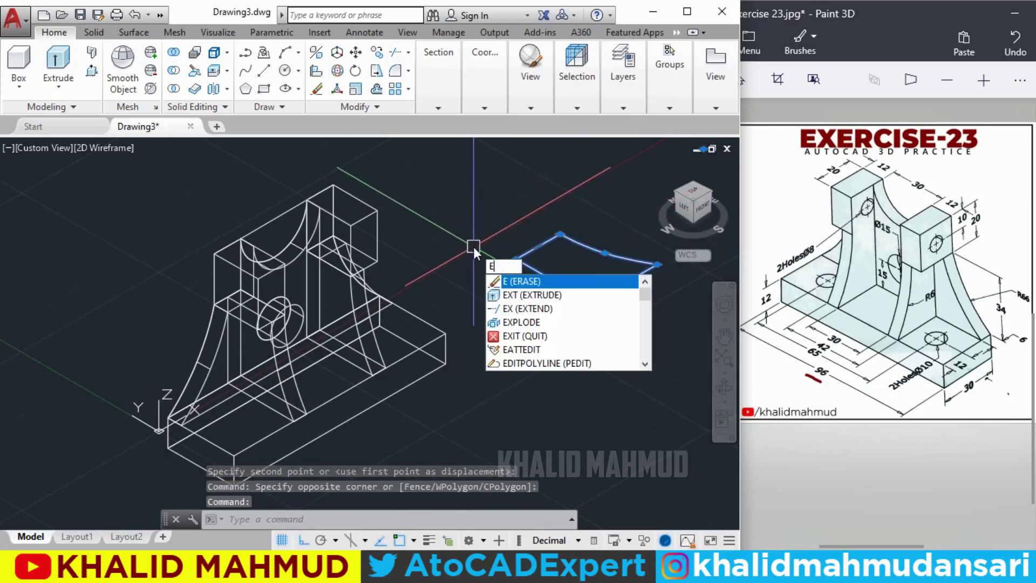
Step: Erase the leftover flat outline and view the bracket in Realistic style from the front
key("Return")
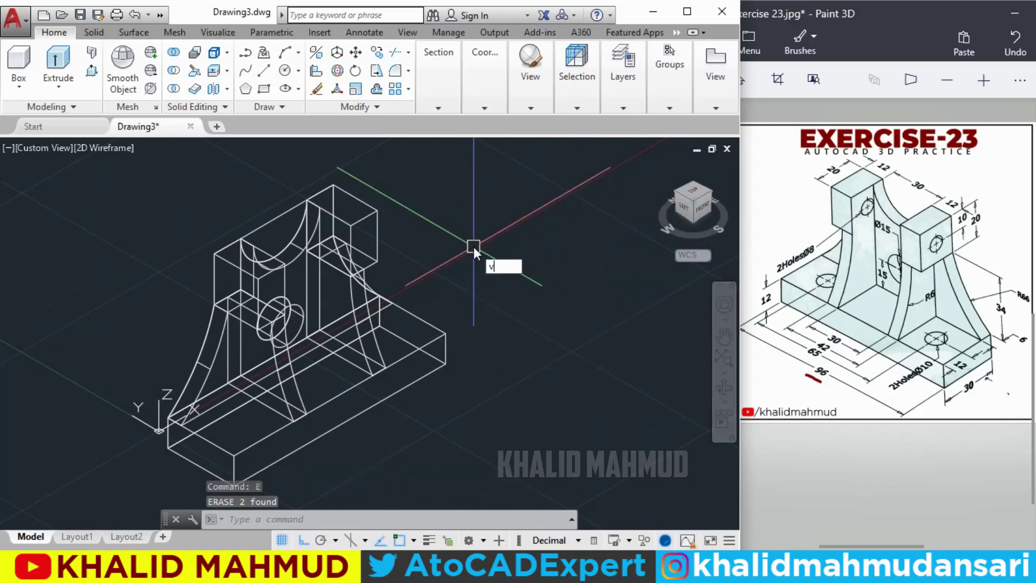
type("s")
key("Return")
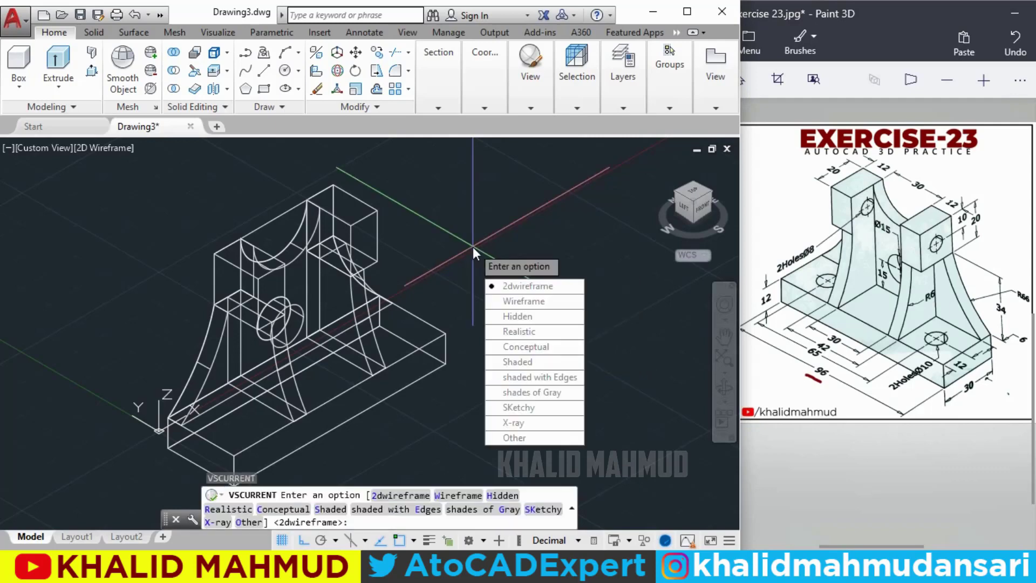
type("r")
key("Return")
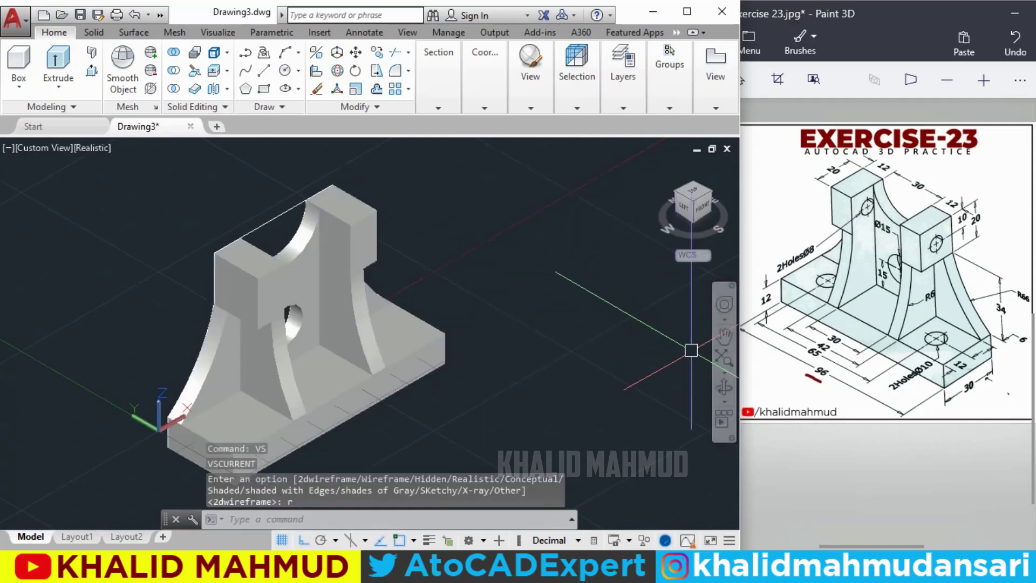
mouse_move(613, 356)
middle_mouse_down("shift")
mouse_move(487, 360)
mouse_move(366, 326)
mouse_move(508, 357)
middle_mouse_up("shift")
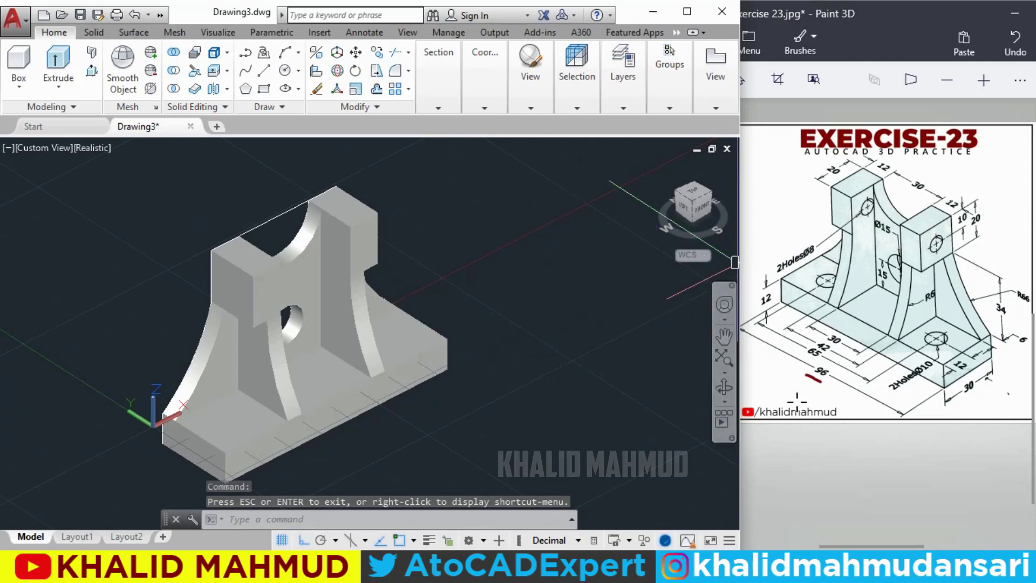
mouse_move(625, 371)
middle_mouse_down("shift")
mouse_move(358, 321)
mouse_move(359, 307)
mouse_move(447, 287)
middle_mouse_up("shift")
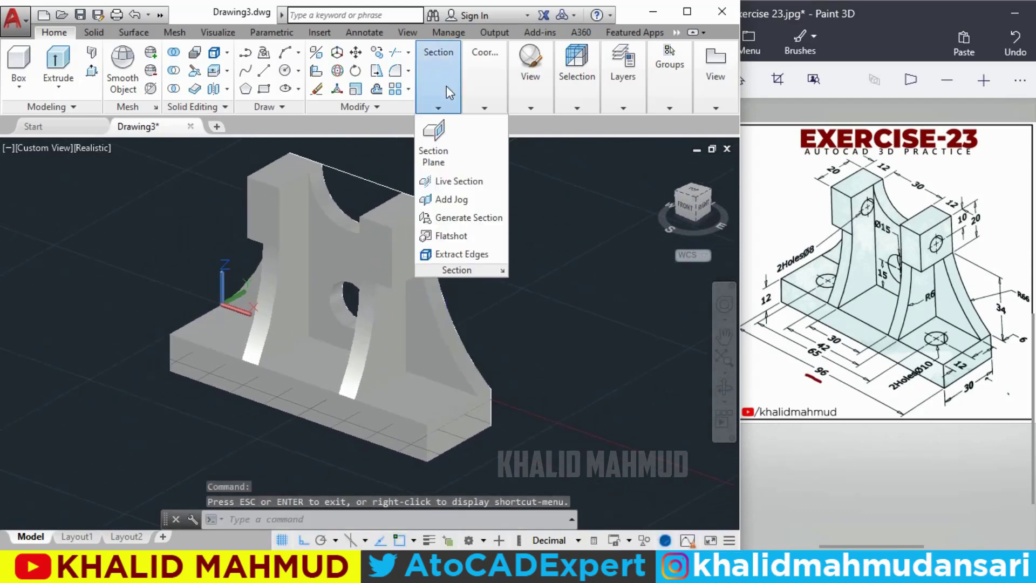
mouse_move(484, 78)
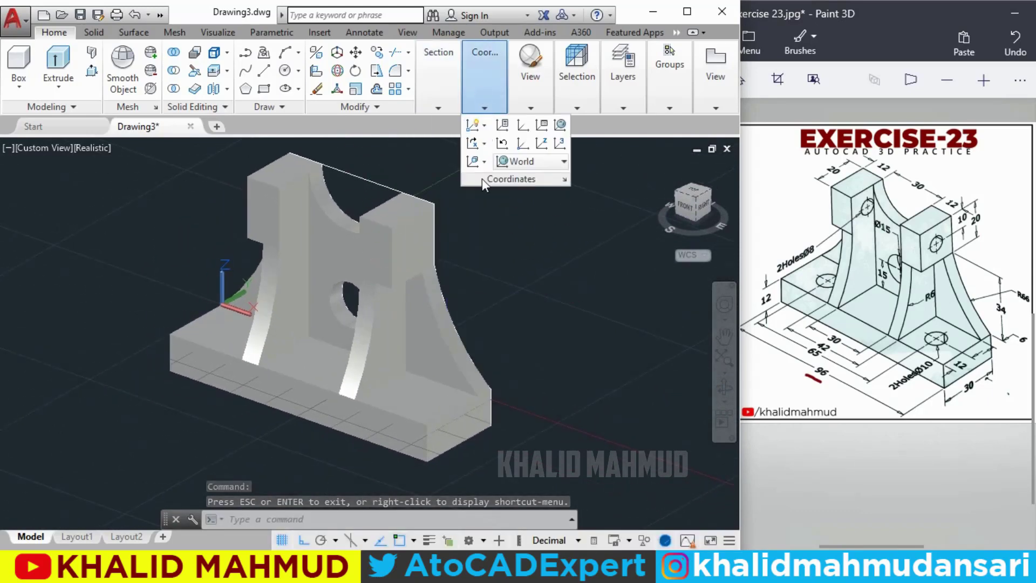
Step: Align the UCS to the right upright block's outer face and start a circle there
left_click(485, 163)
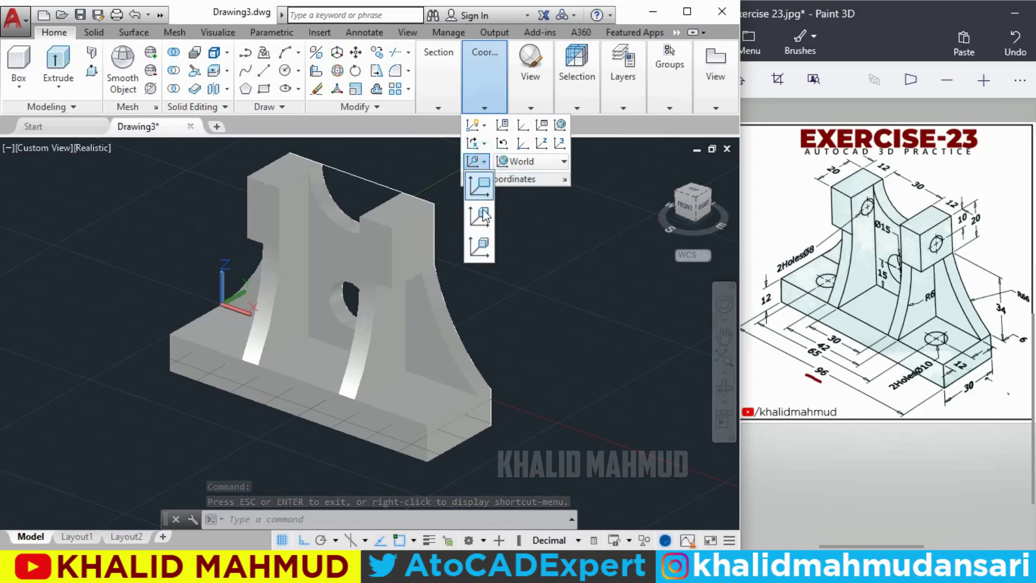
left_click(479, 247)
scroll(405, 235, "up", 5)
left_click(404, 248)
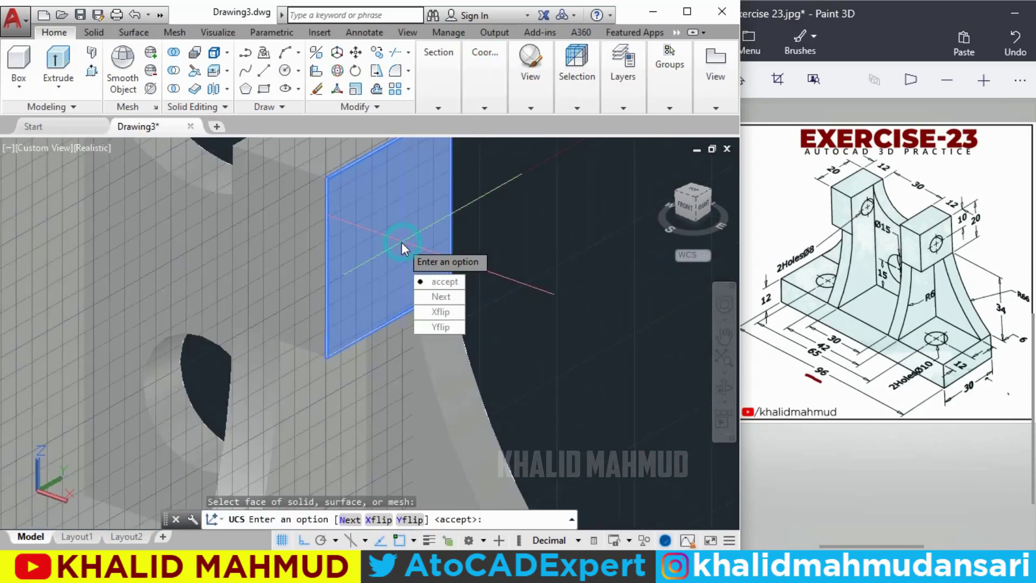
key("Return")
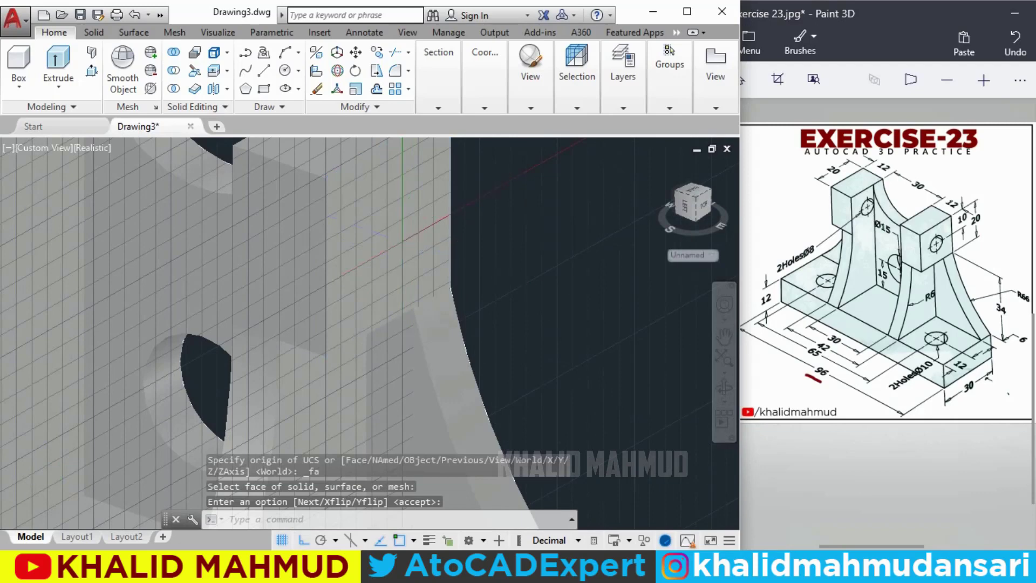
scroll(419, 235, "down", 5)
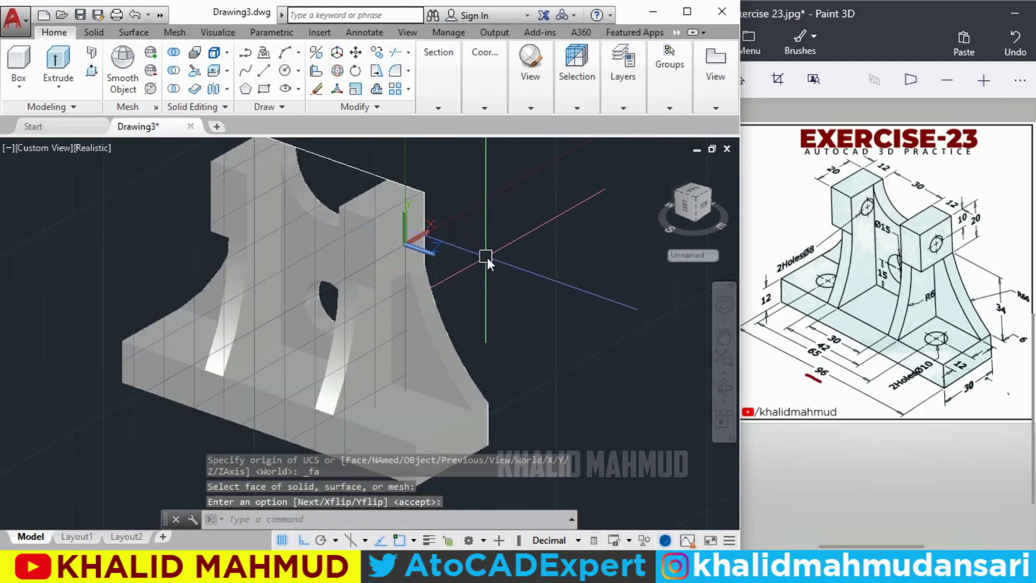
type("c")
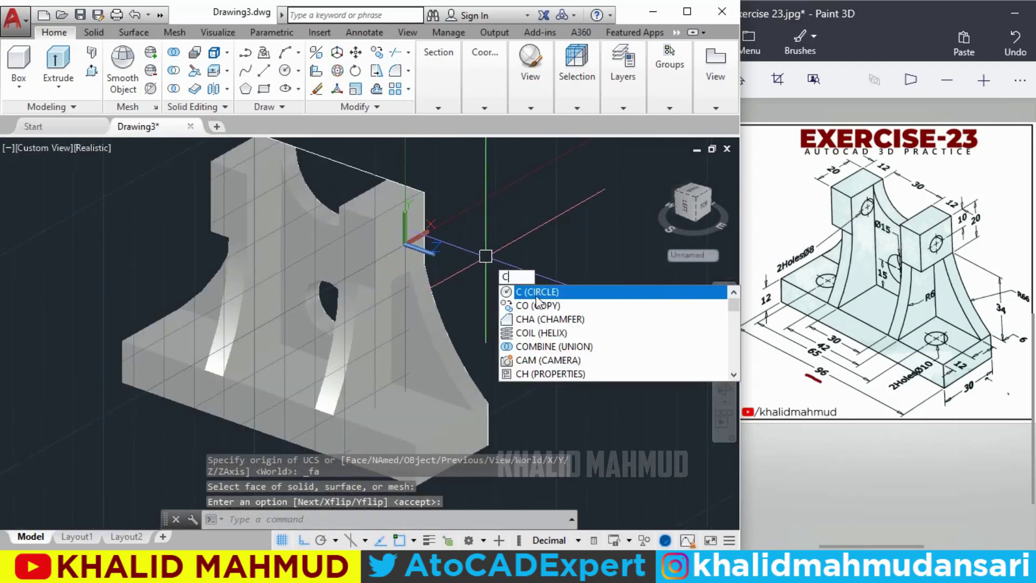
key("Return")
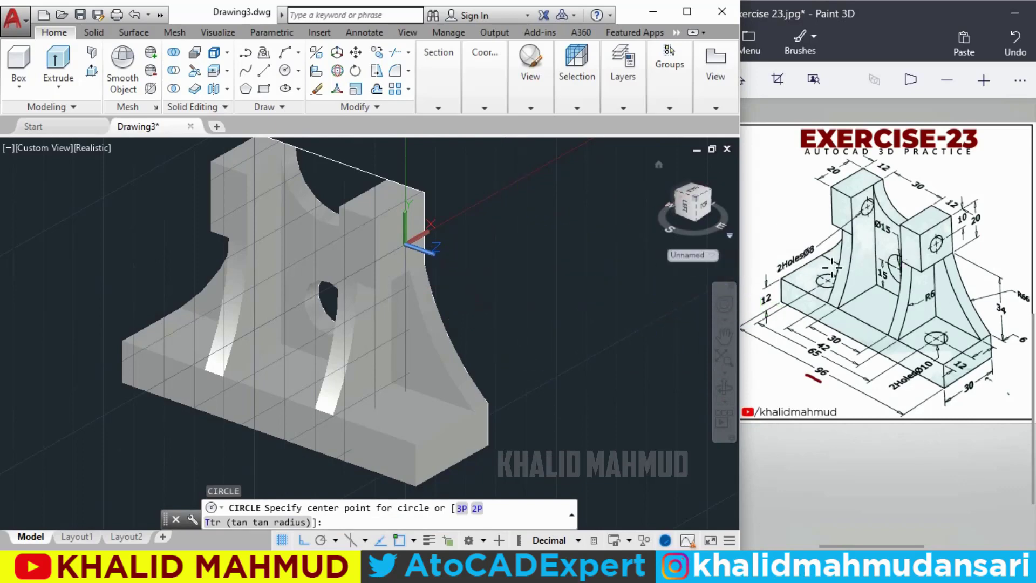
Step: Draw a Ø8 circle centred midway between two edge midpoints of the upright face
left_click_drag(806, 240, 775, 254)
type("M2P")
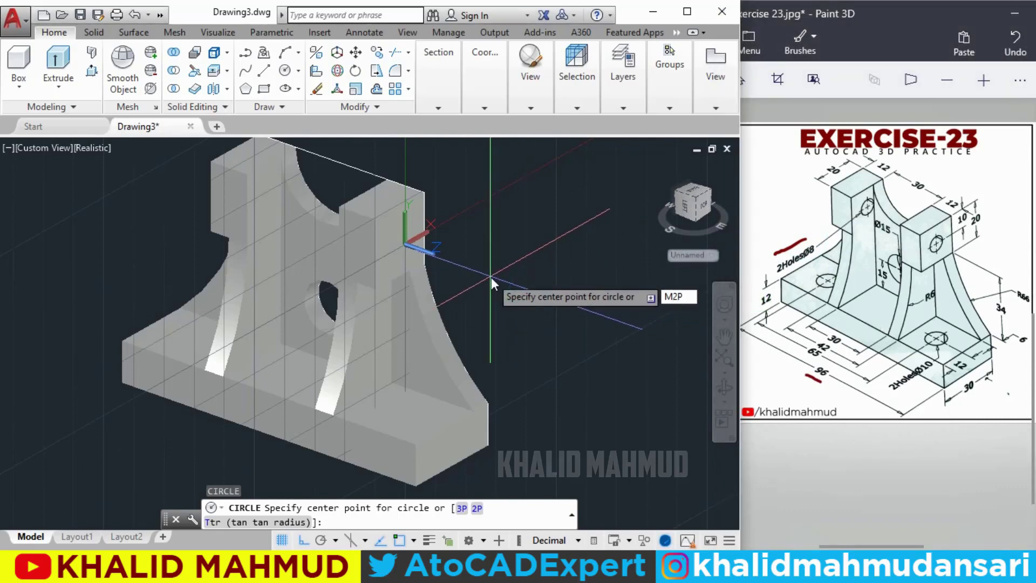
key("Return")
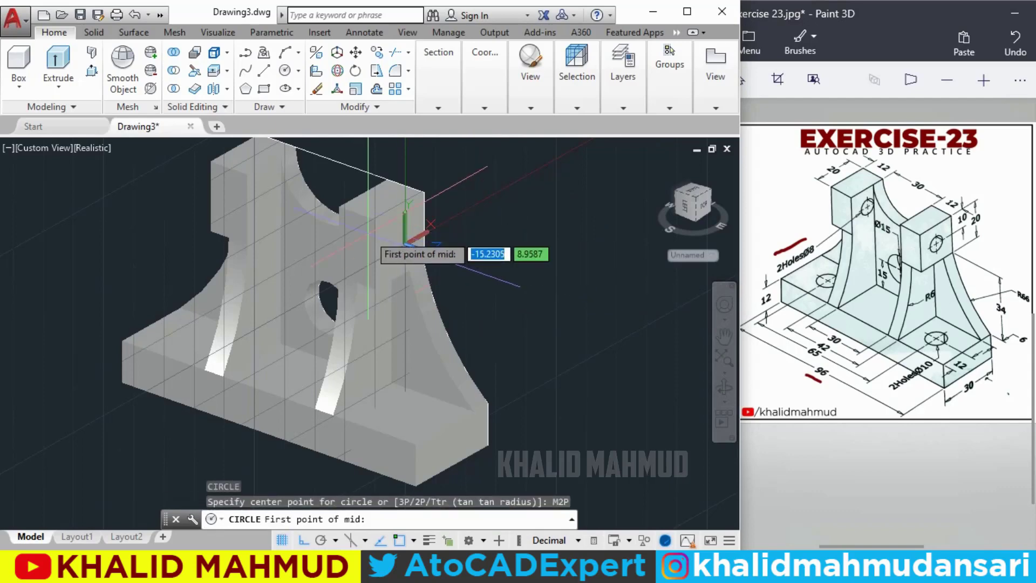
scroll(378, 251, "up", 3)
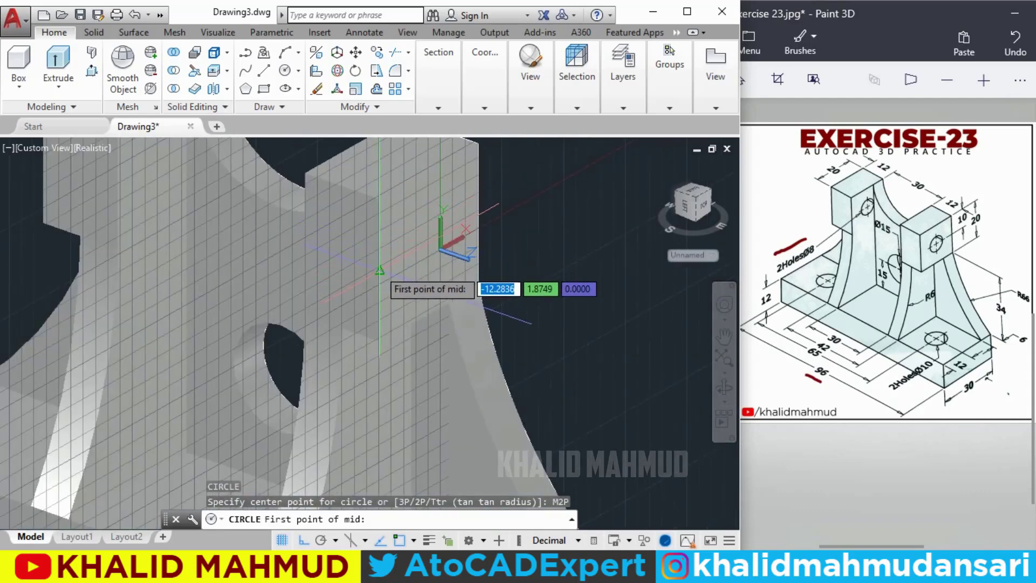
left_click(377, 284)
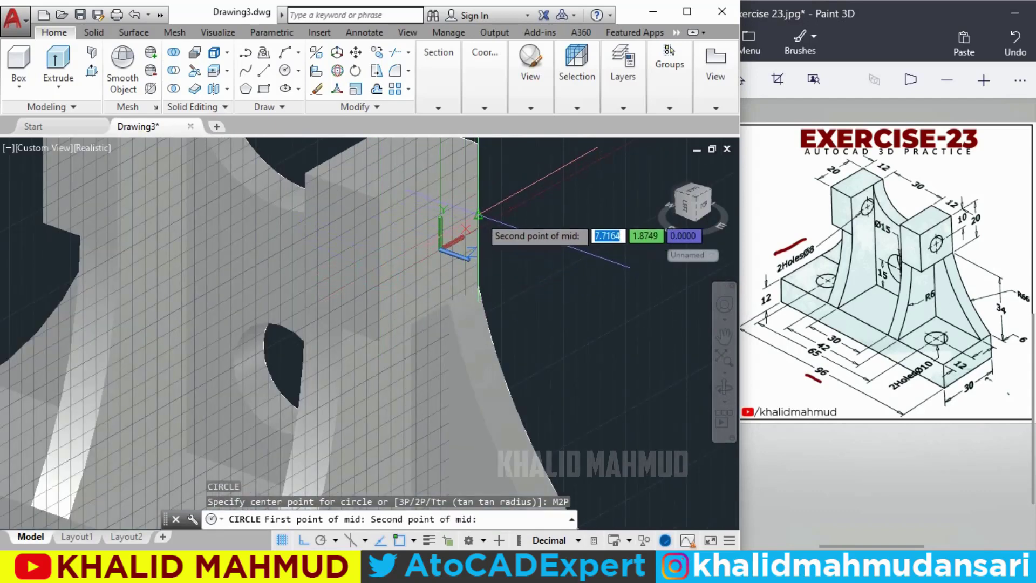
left_click(485, 210)
type("D")
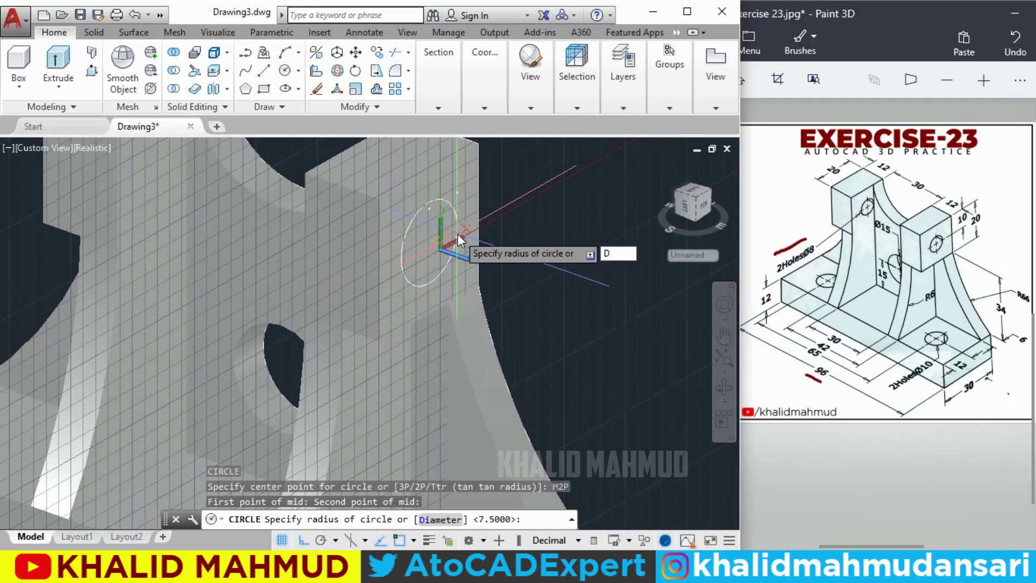
key("Return")
type("8")
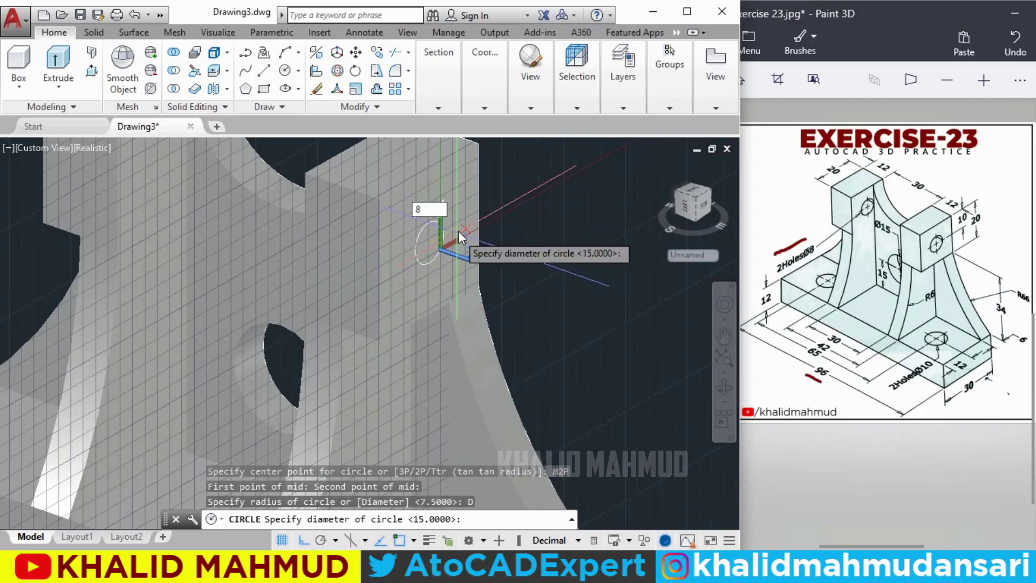
key("Return")
scroll(543, 255, "down", 2)
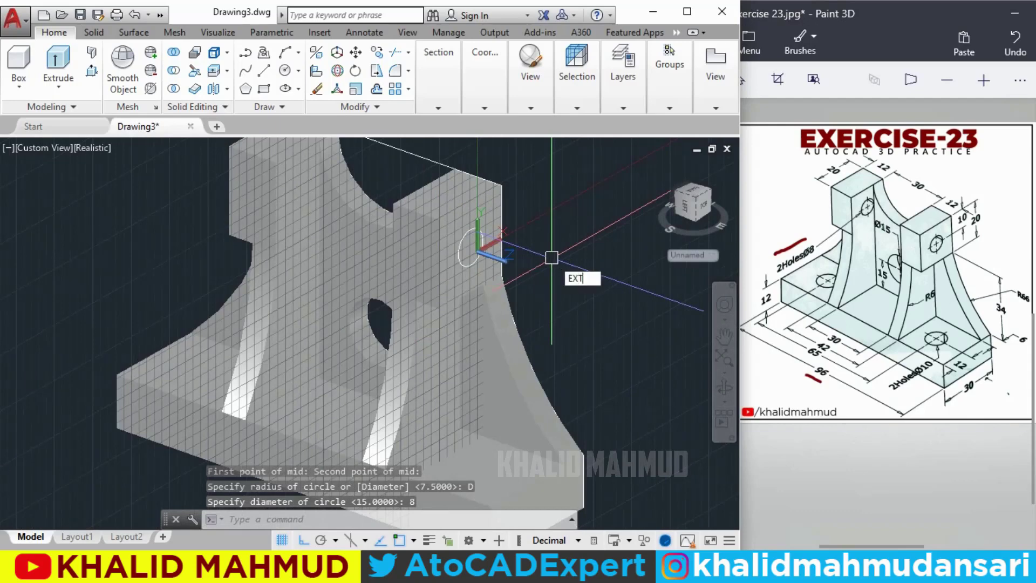
Step: Extrude the Ø8 circle into a cylinder through both upright blocks and turn the grid off
key("Return")
type("L")
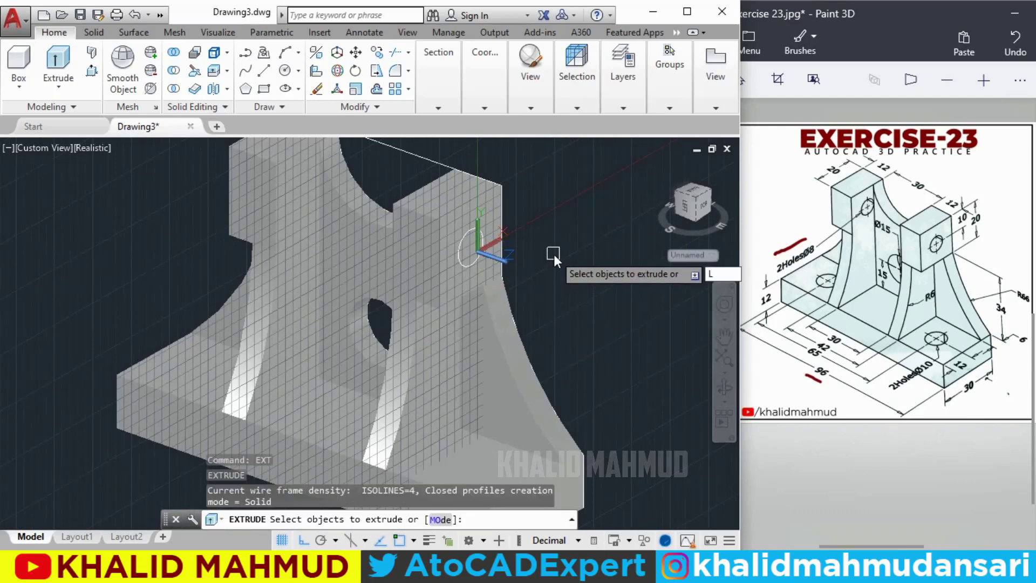
key("Return")
key("Return")
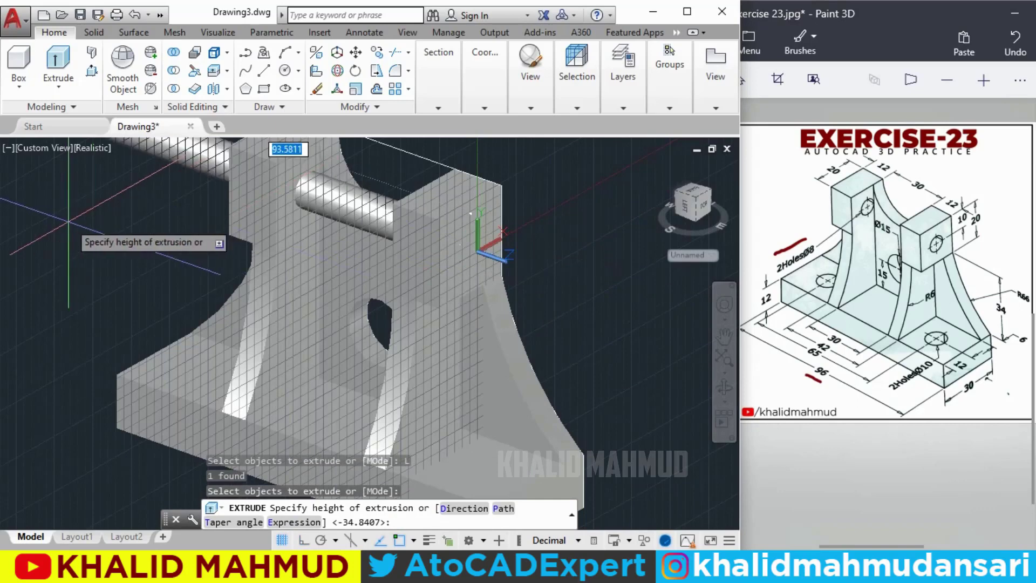
key("Return")
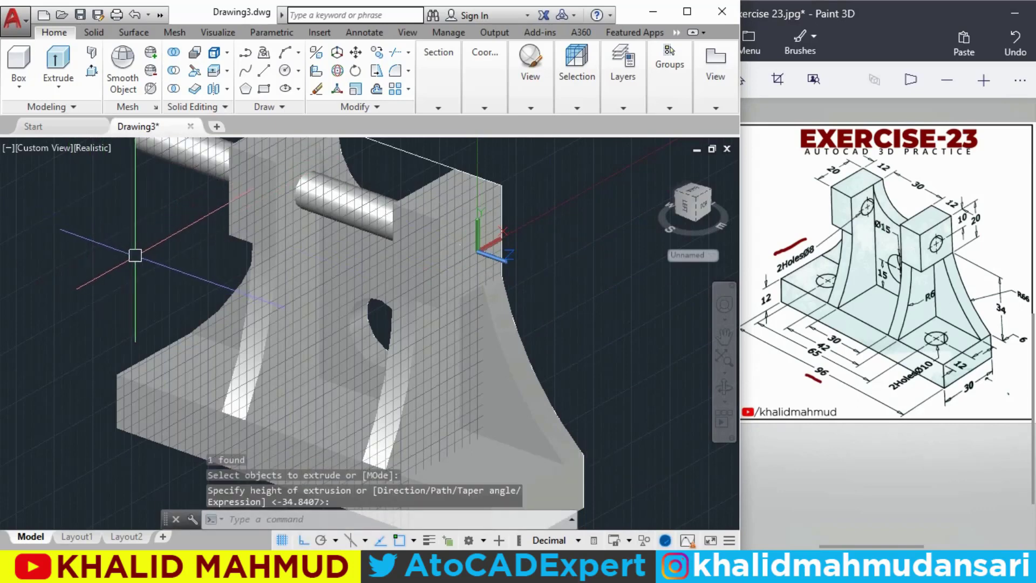
middle_click_drag(135, 255, 146, 282)
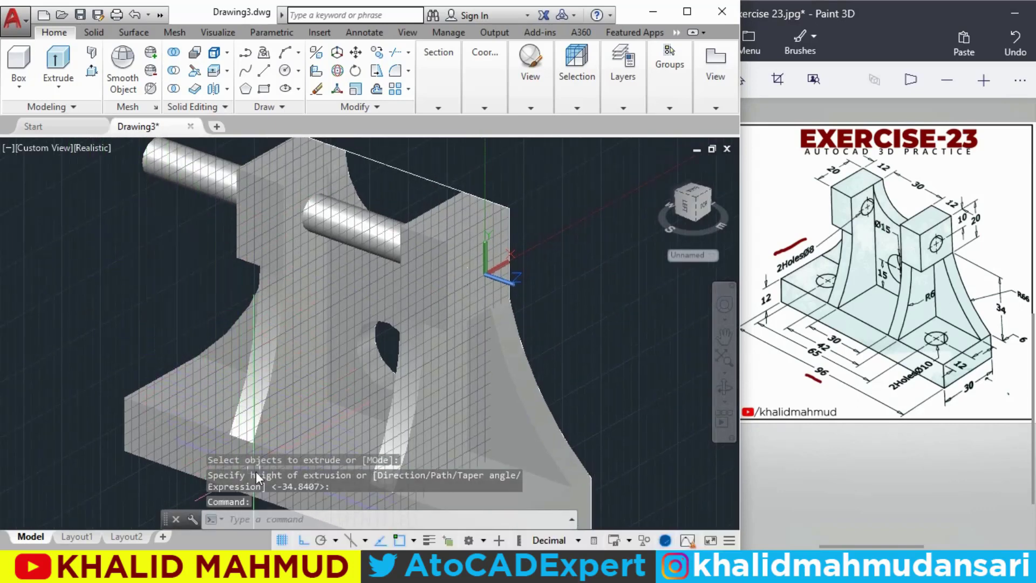
left_click(282, 540)
scroll(367, 303, "down", 3)
type("UN")
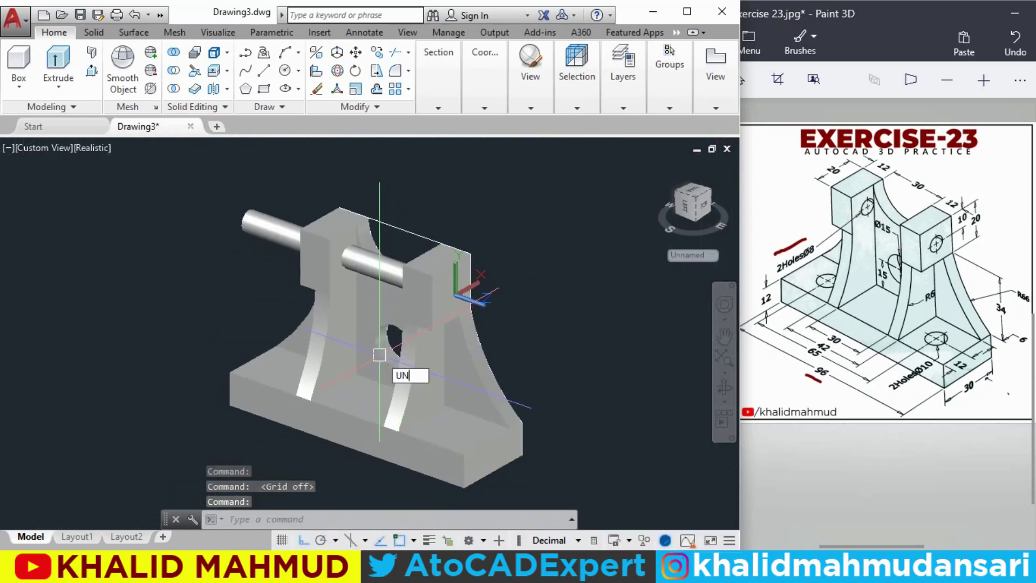
Step: Union the four base solids, both curved supports and both upright blocks into one solid
type("I")
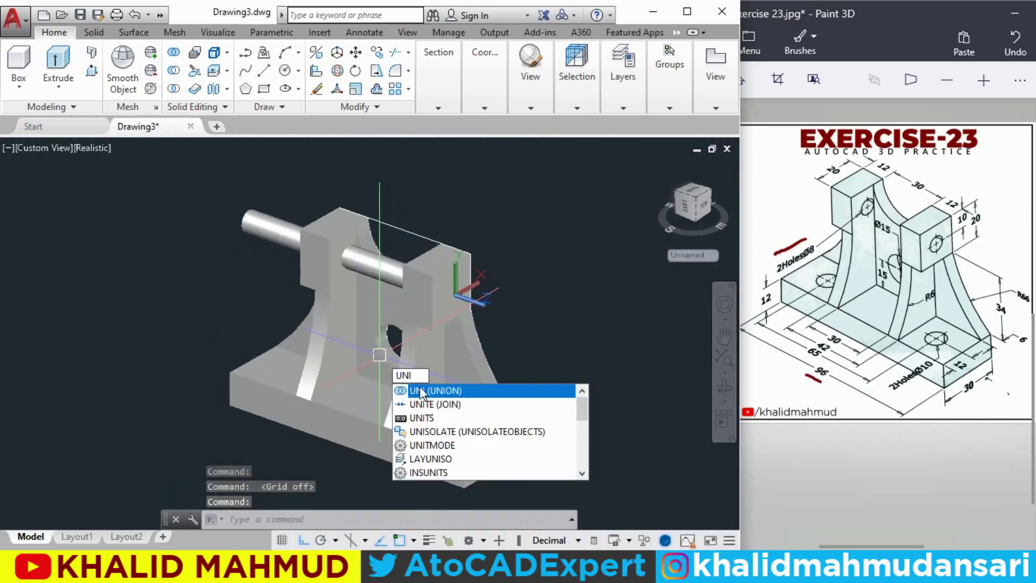
left_click(421, 391)
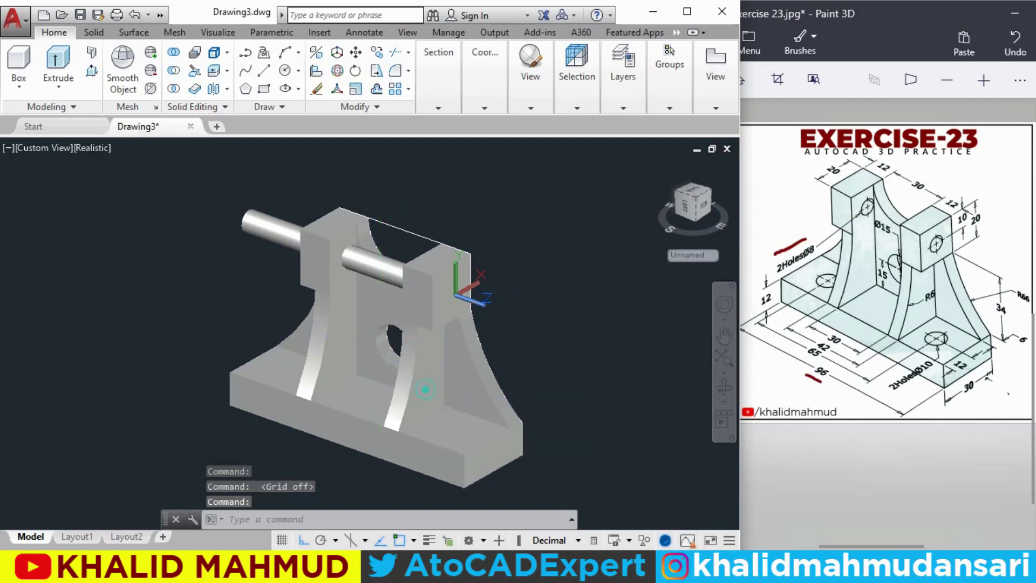
left_click(546, 462)
left_click(452, 400)
left_click(419, 379)
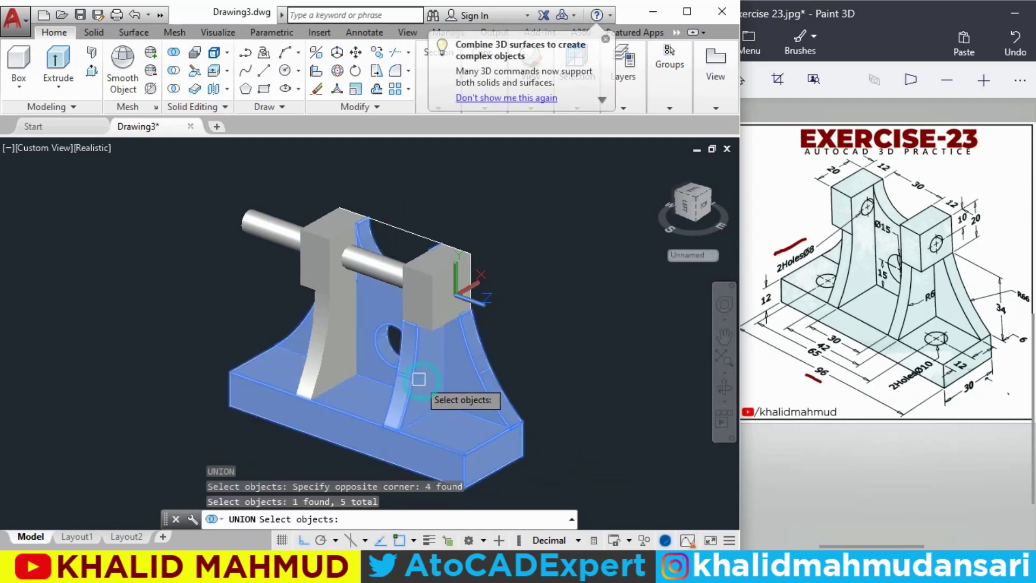
left_click(335, 350)
left_click(319, 279)
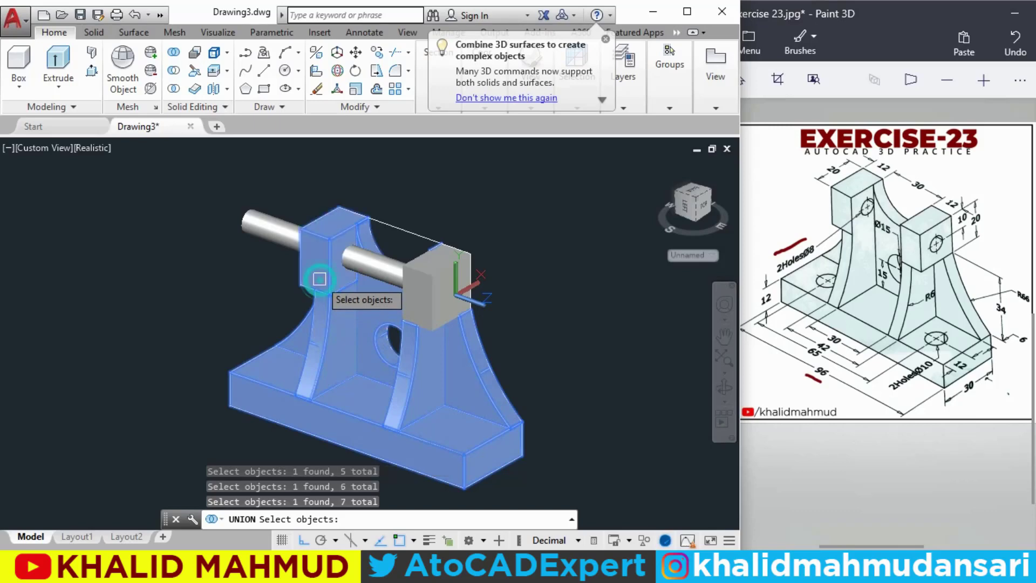
left_click(426, 303)
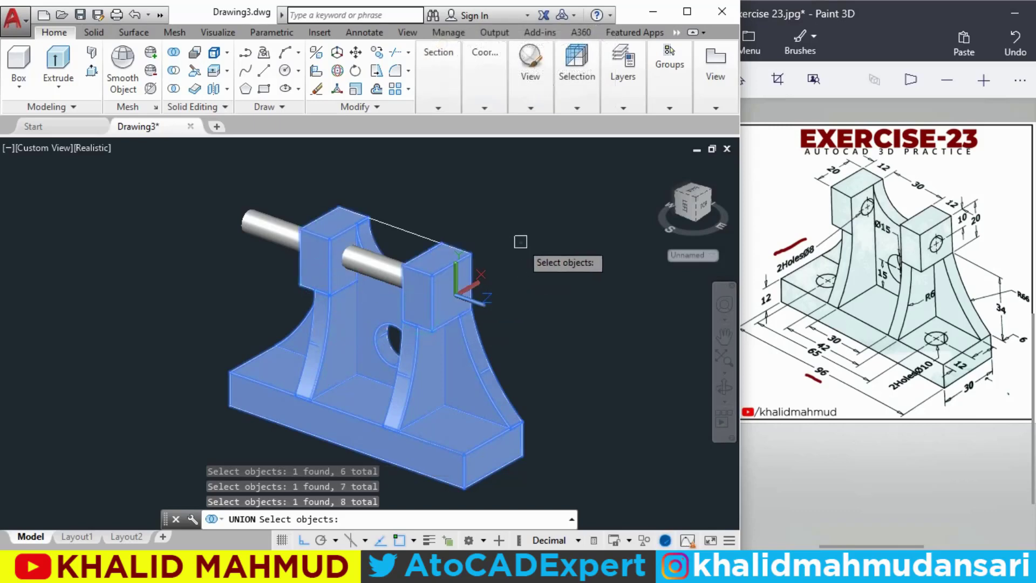
key("Return")
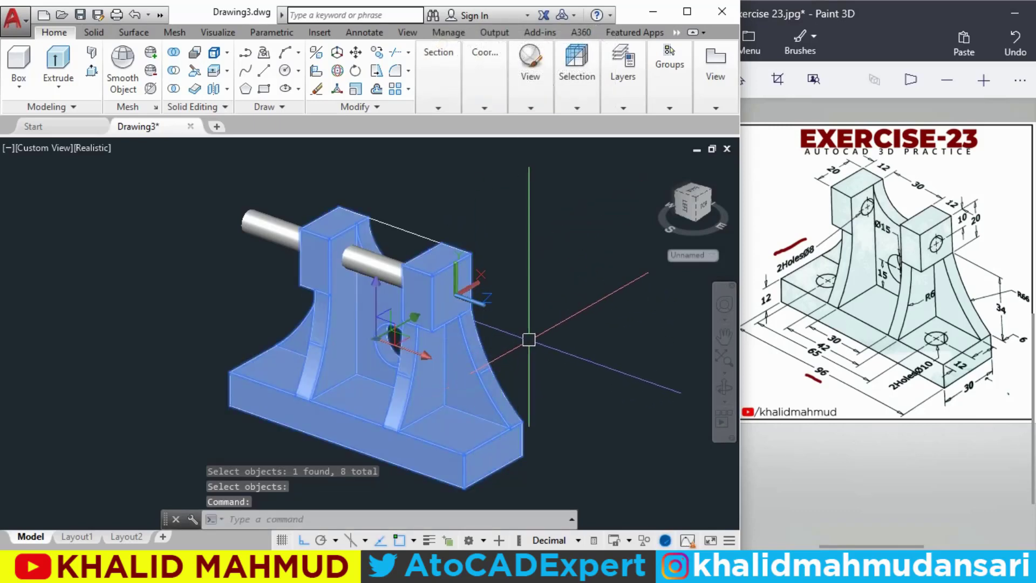
key("Escape")
type("SU")
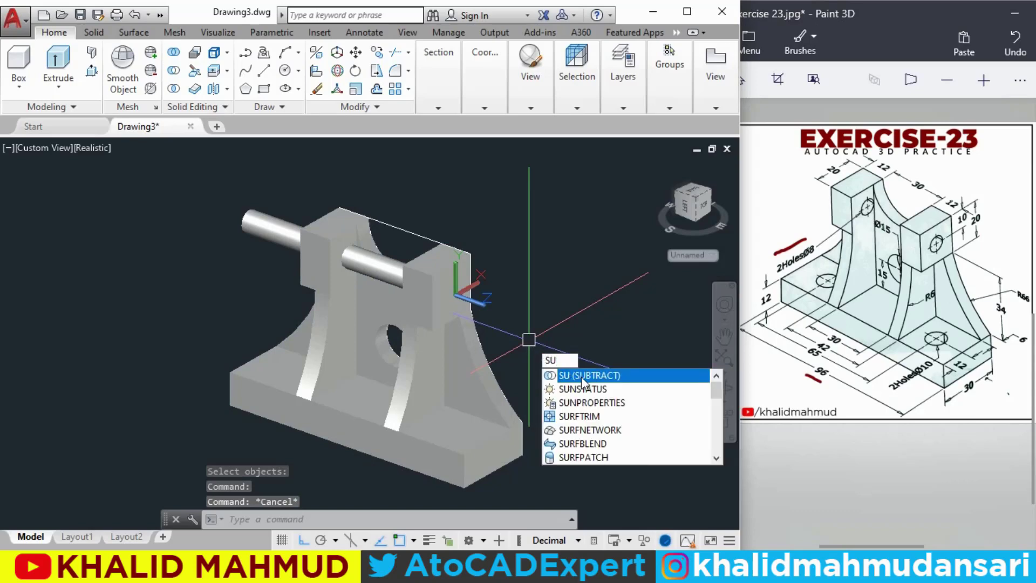
Step: Subtract the Ø8 cylinder from the merged bracket, leaving holes through both uprights
key("Return")
left_click(507, 417)
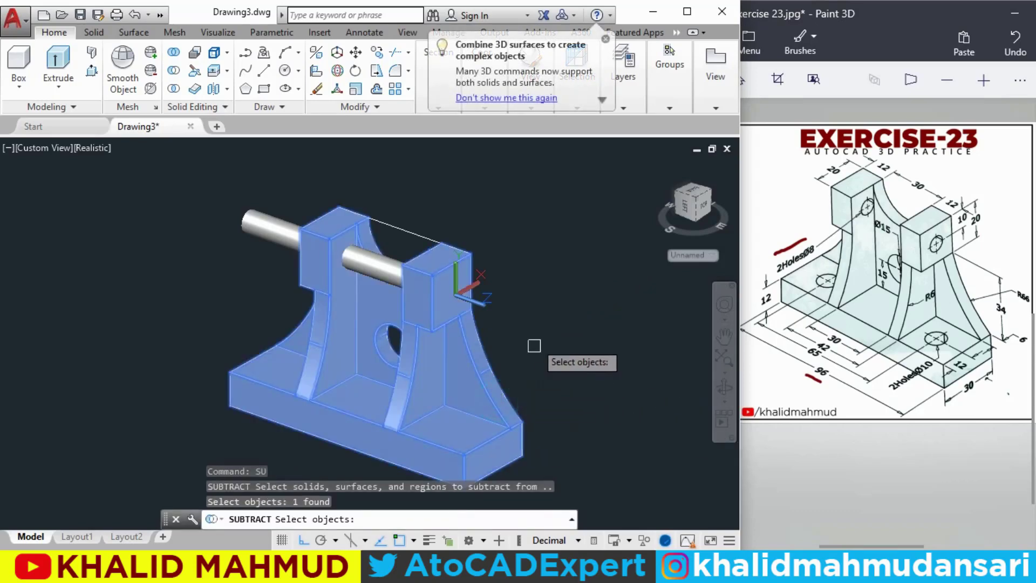
key("Return")
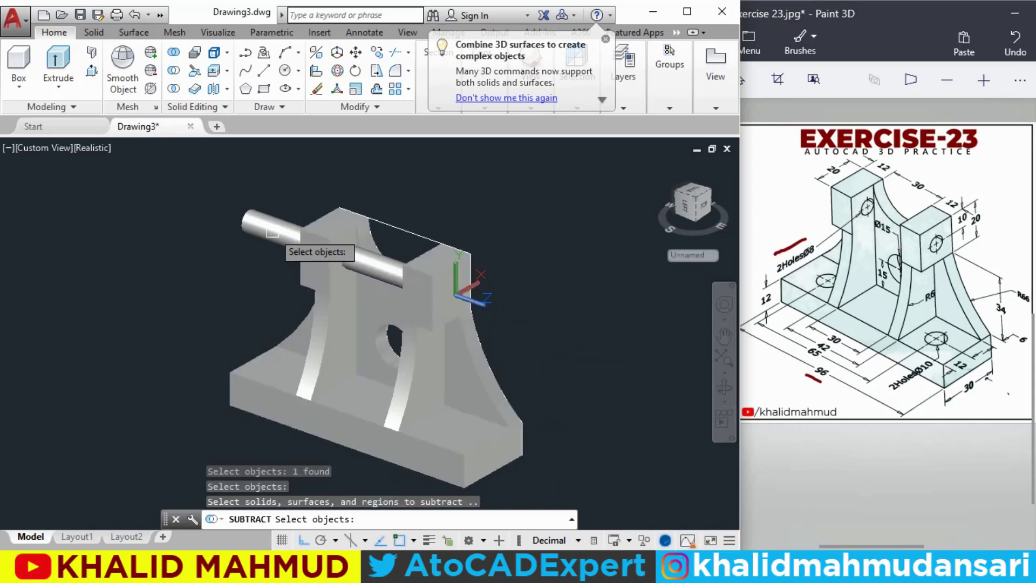
left_click(272, 232)
key("Return")
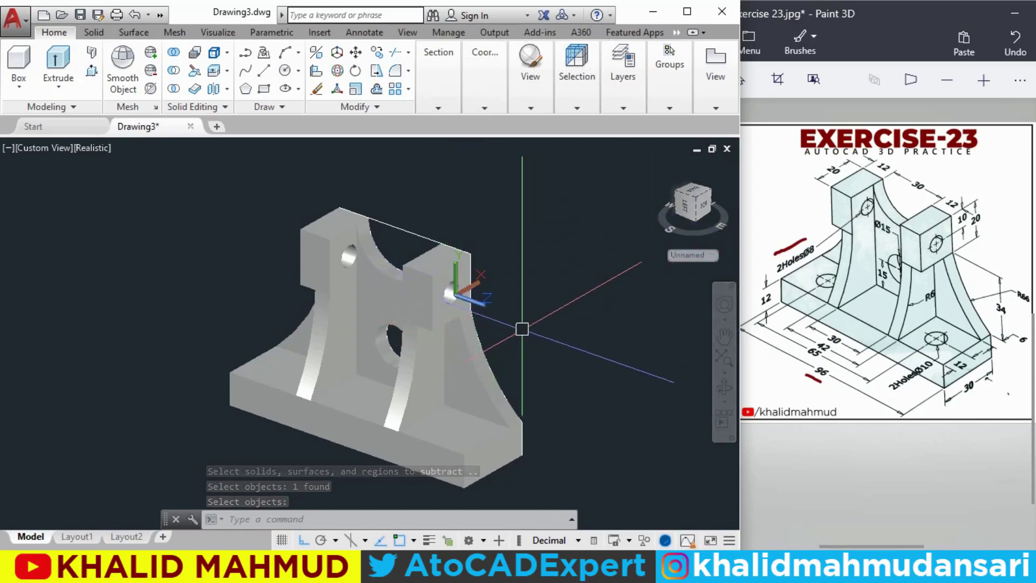
middle_click_drag(522, 333, 512, 331)
key("Return")
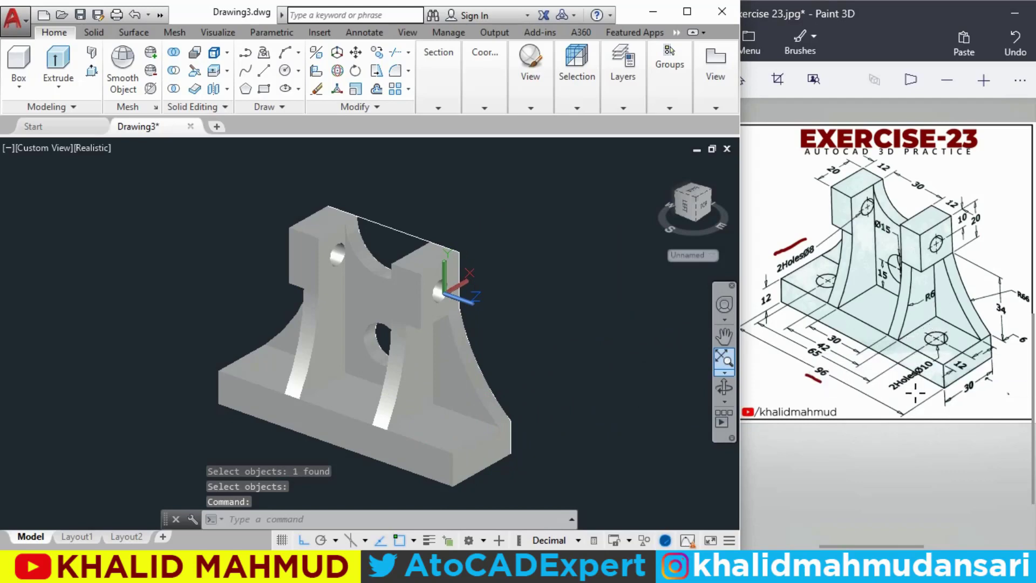
left_click_drag(919, 382, 901, 393)
left_click(605, 376)
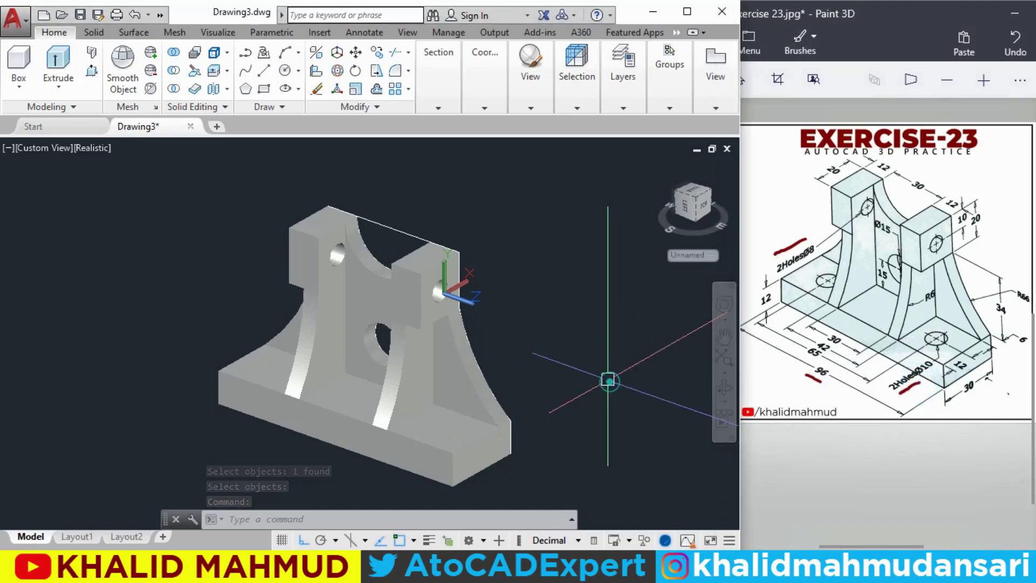
middle_click_drag(606, 377, 594, 359)
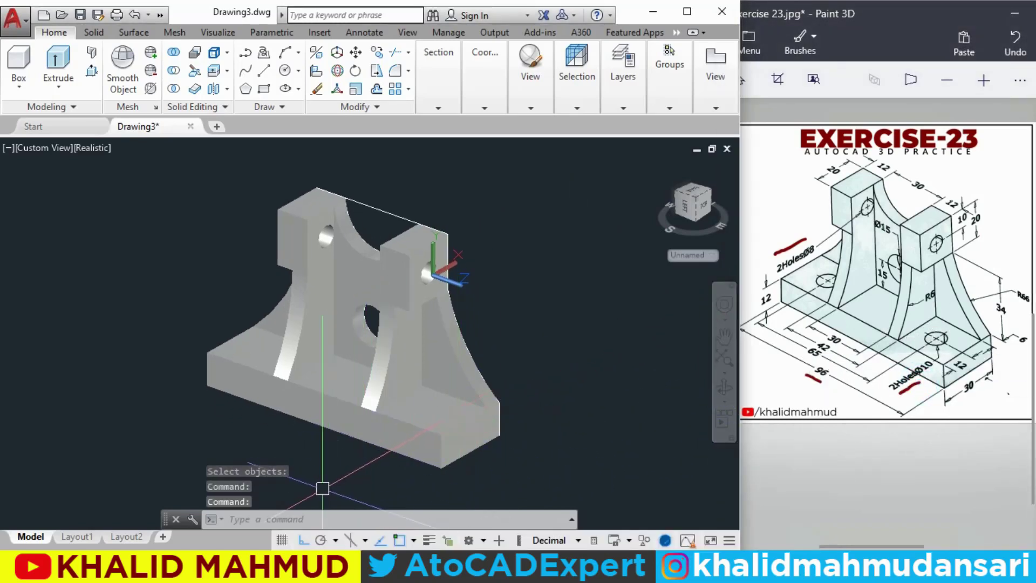
Step: Turn the grid back on and reset the coordinate system to World
left_click(282, 539)
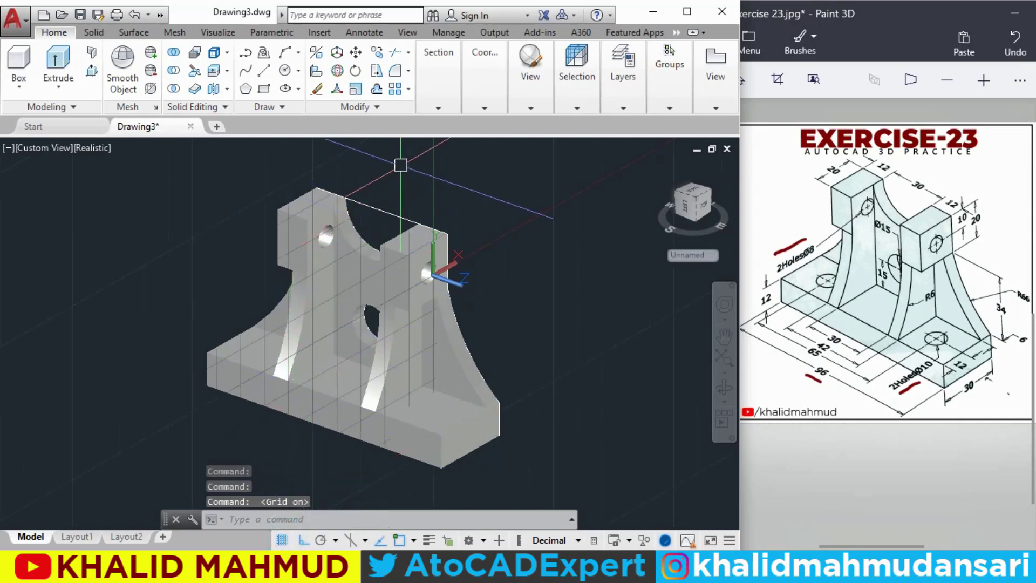
left_click(485, 101)
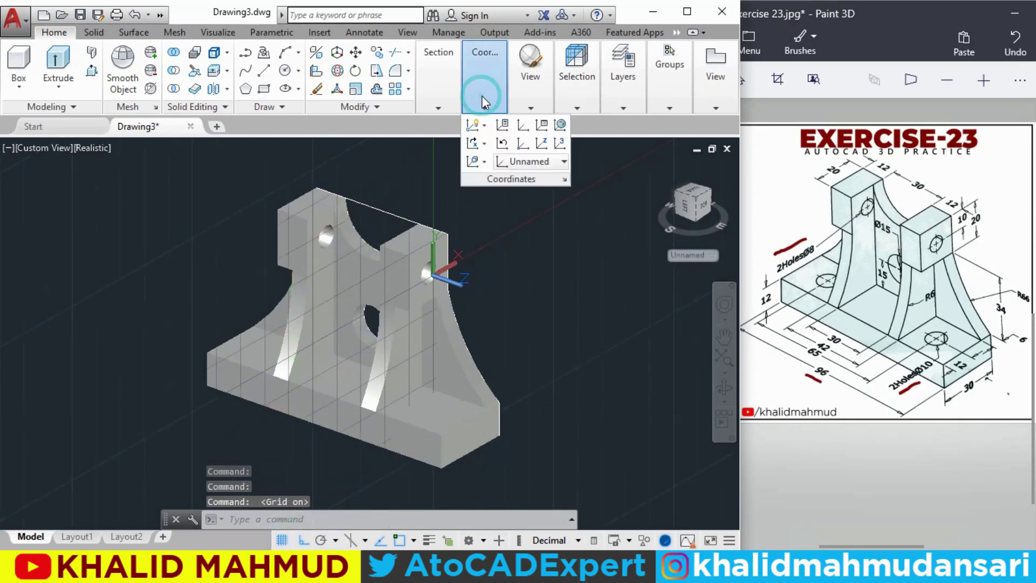
left_click(518, 163)
left_click(532, 186)
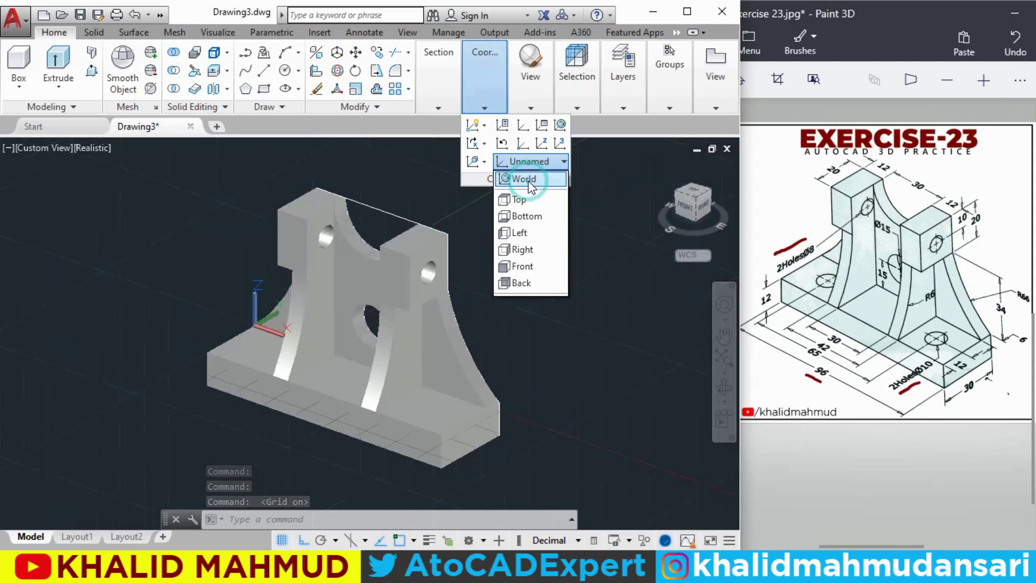
left_click_drag(498, 289, 496, 285)
key("Escape")
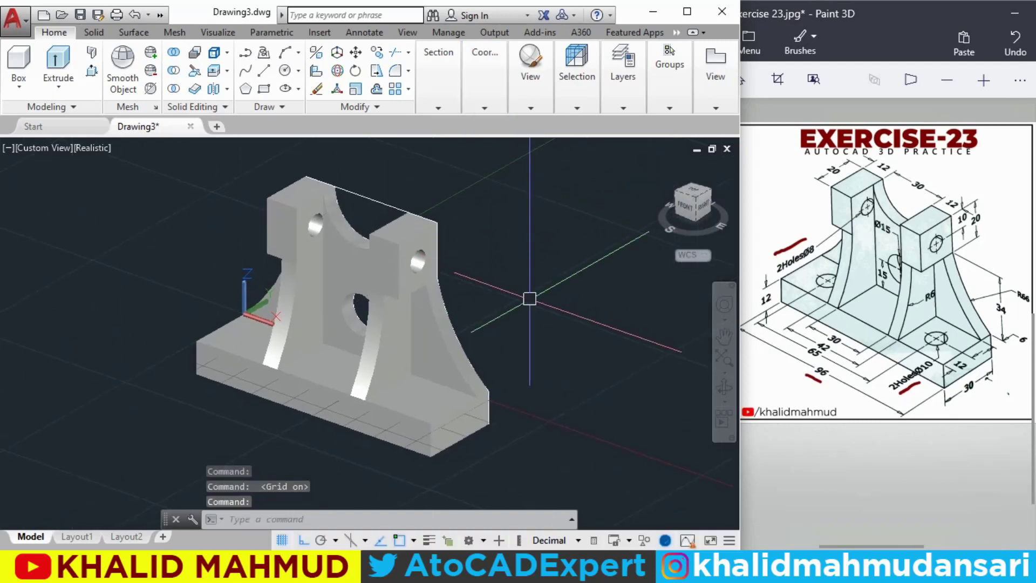
Step: Draw a construction line from the base edge midpoint across the base top
type("l")
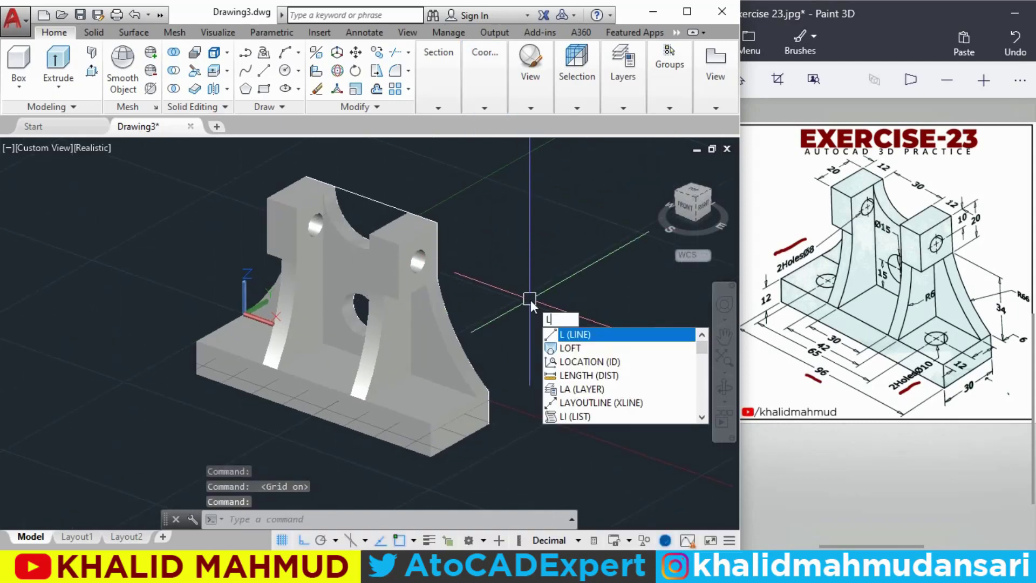
key("Return")
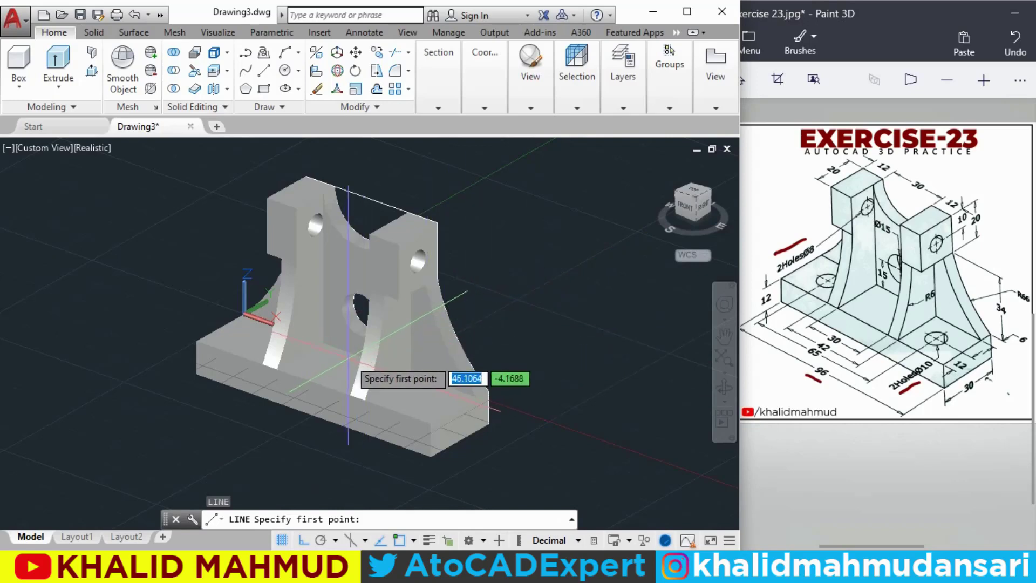
middle_click_drag(353, 354, 374, 360, "shift")
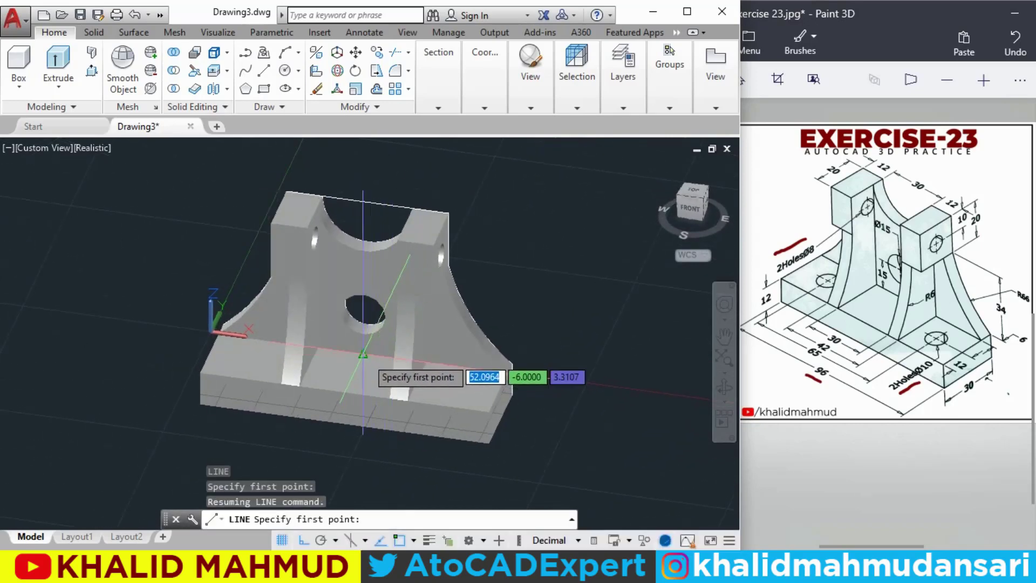
left_click(363, 355)
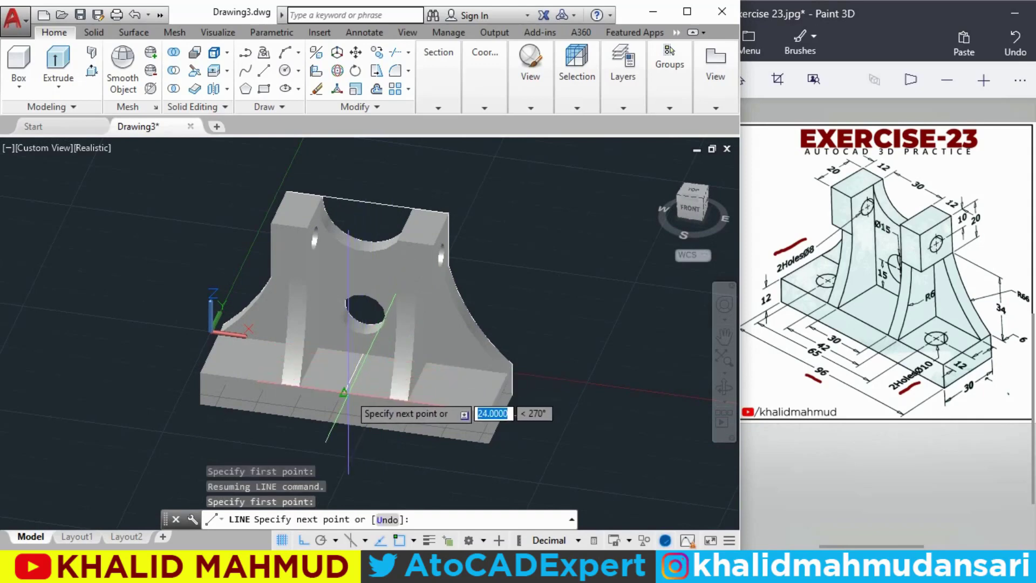
left_click(344, 392)
key("Escape")
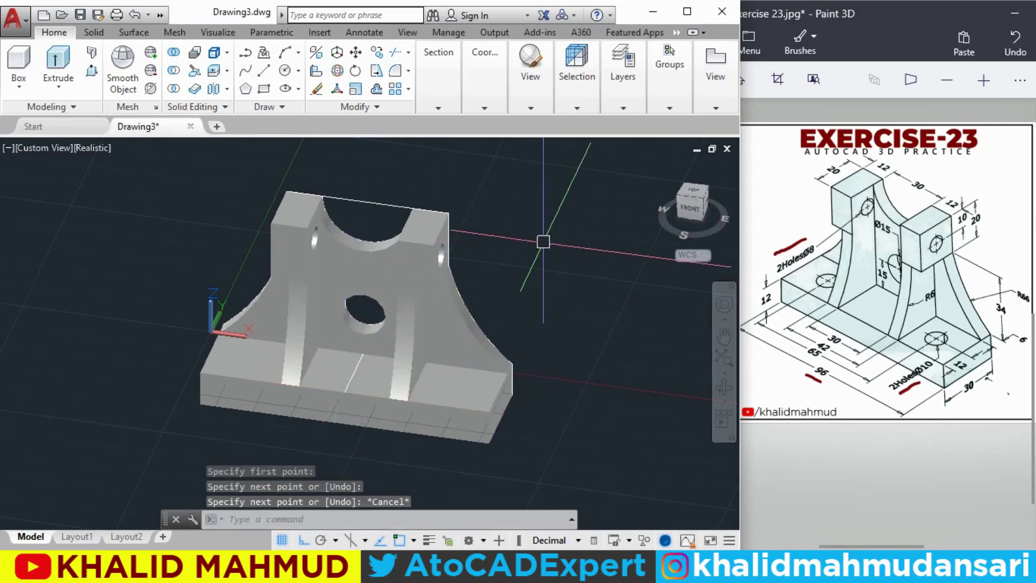
Step: Draw a 65-unit line and a Ø10 circle centred on its endpoint
middle_click_drag(658, 169, 467, 344, "shift")
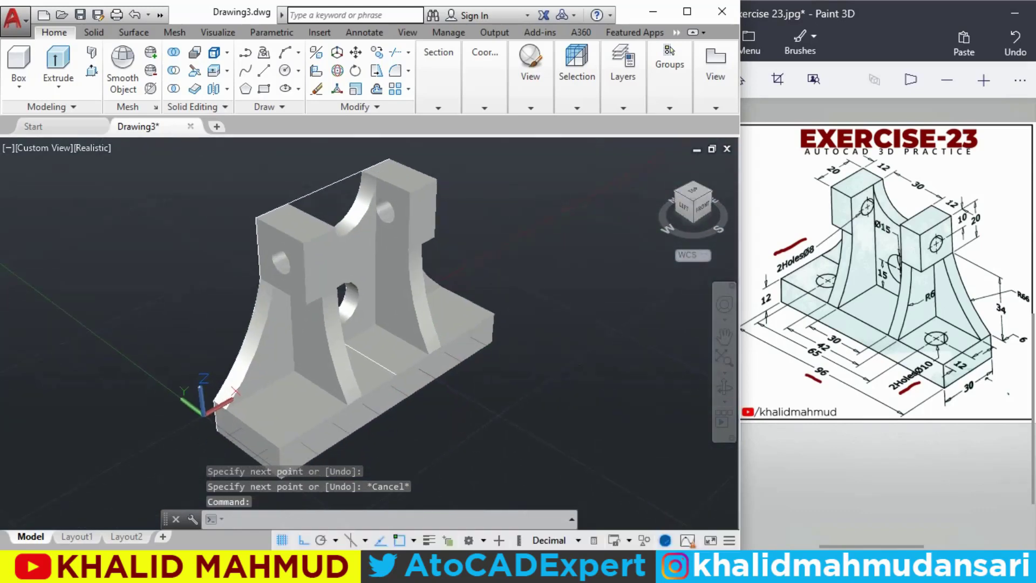
left_click(803, 353)
left_click(513, 389)
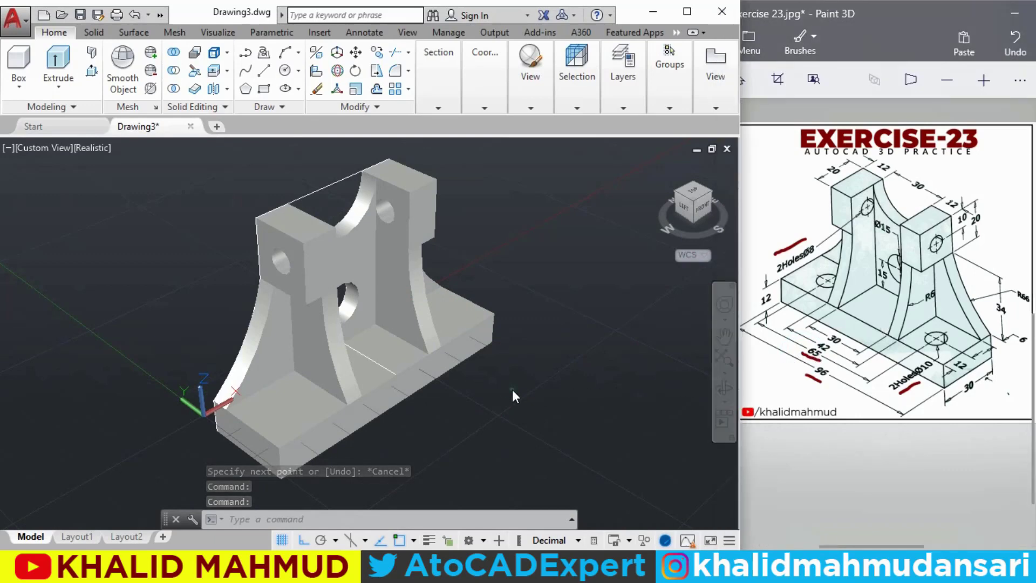
type("L")
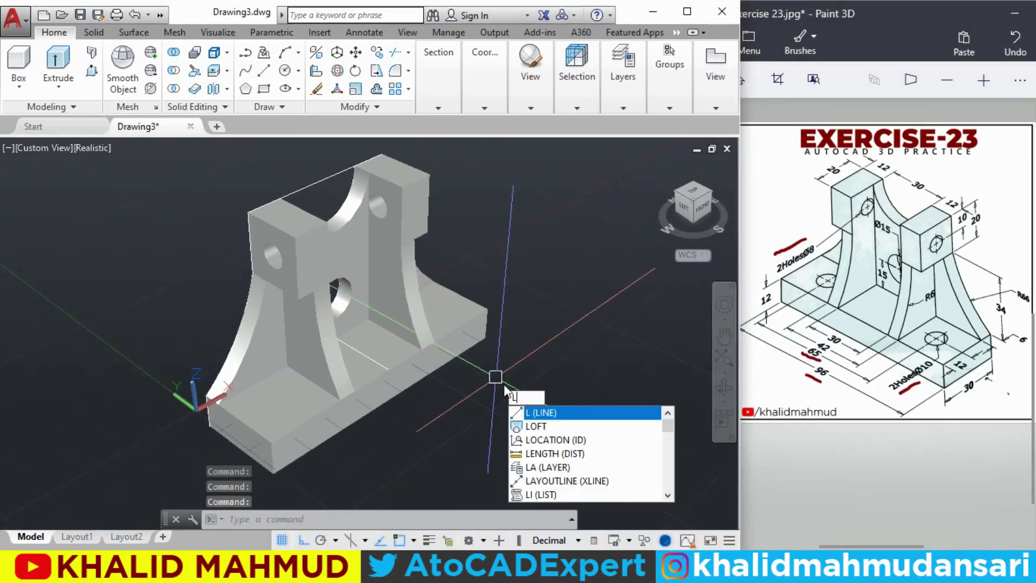
key("Return")
left_click(478, 446)
type("65")
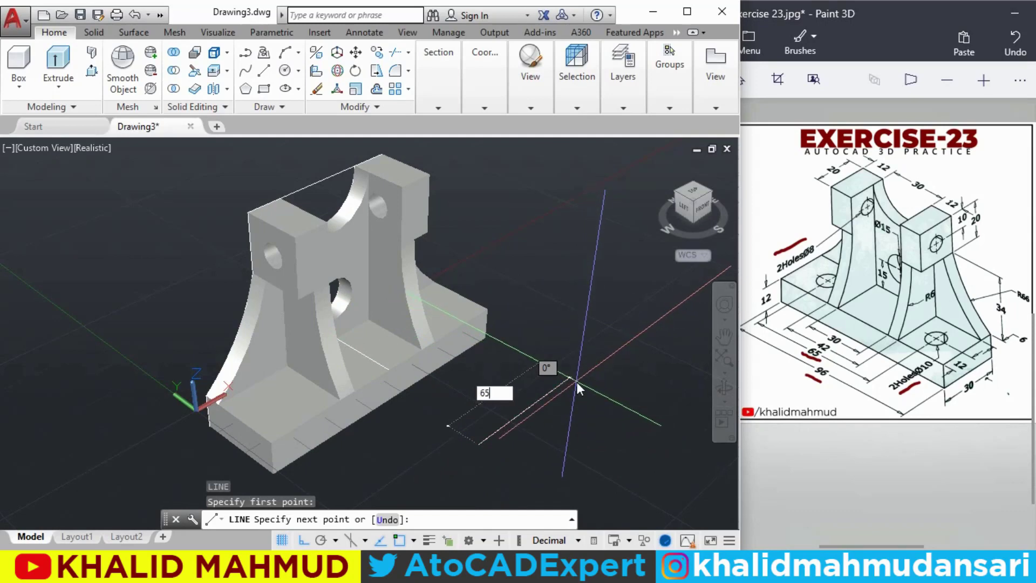
key("Return")
key("Return")
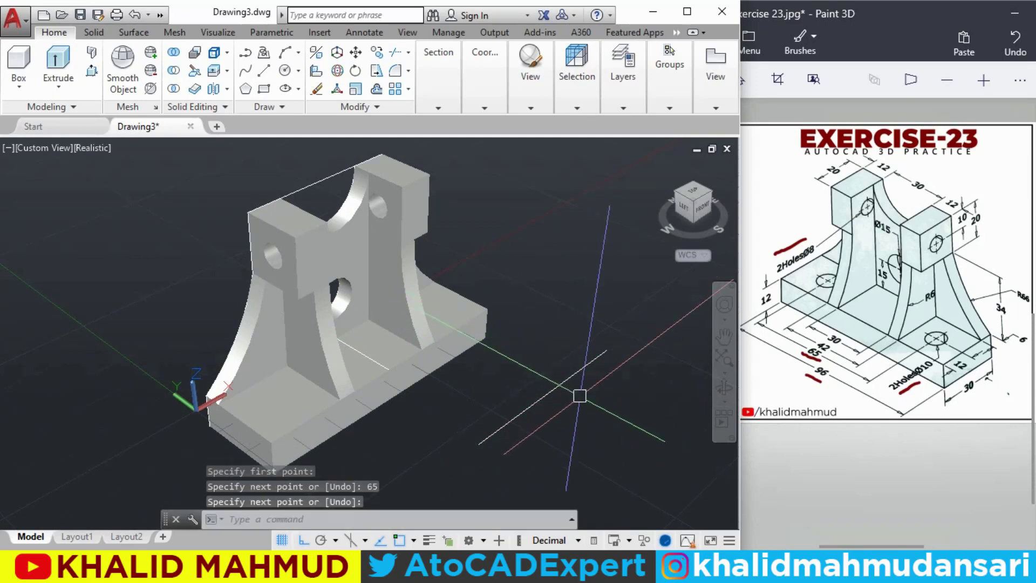
type("c")
key("Return")
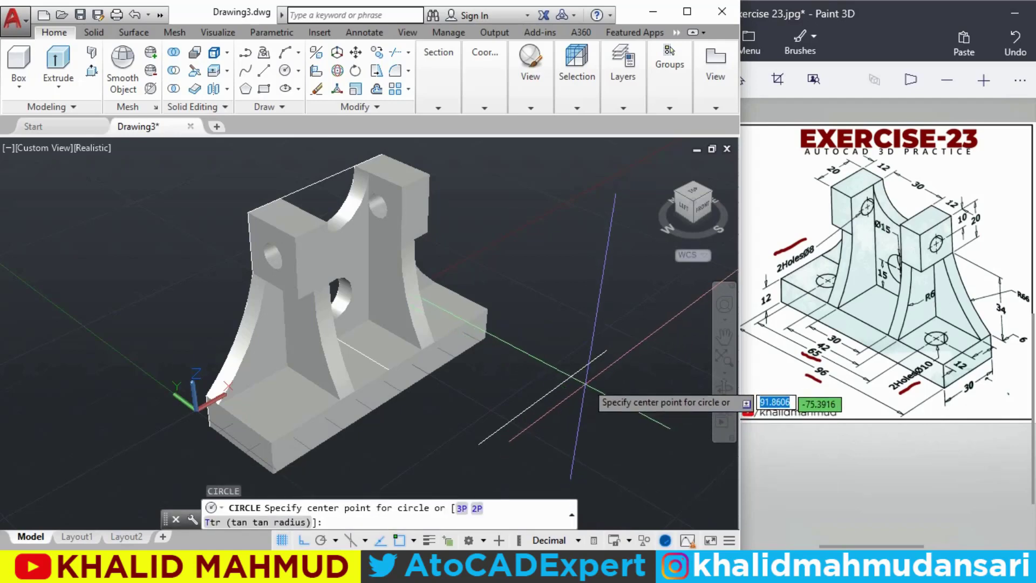
left_click(606, 352)
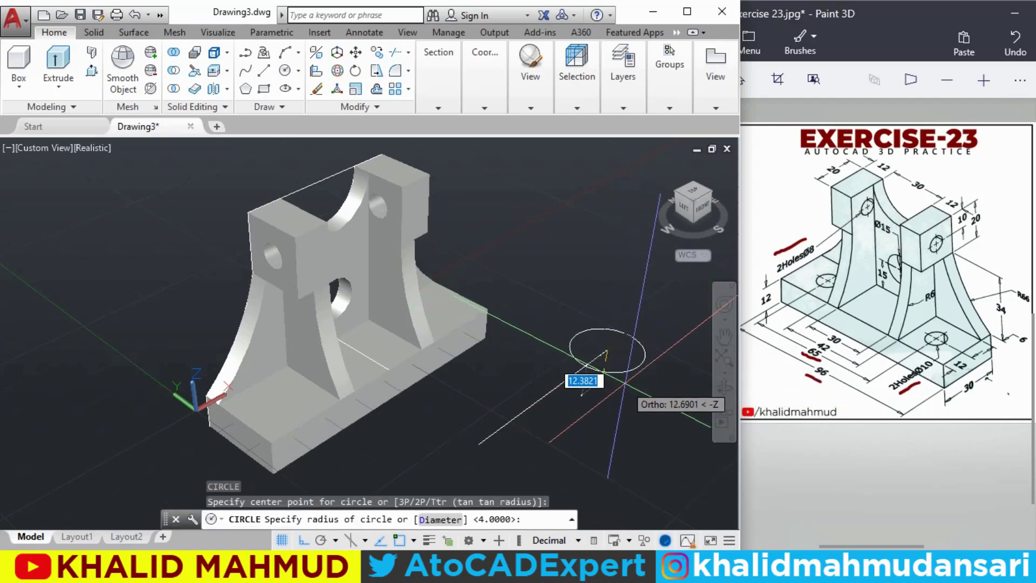
type("D")
key("Return")
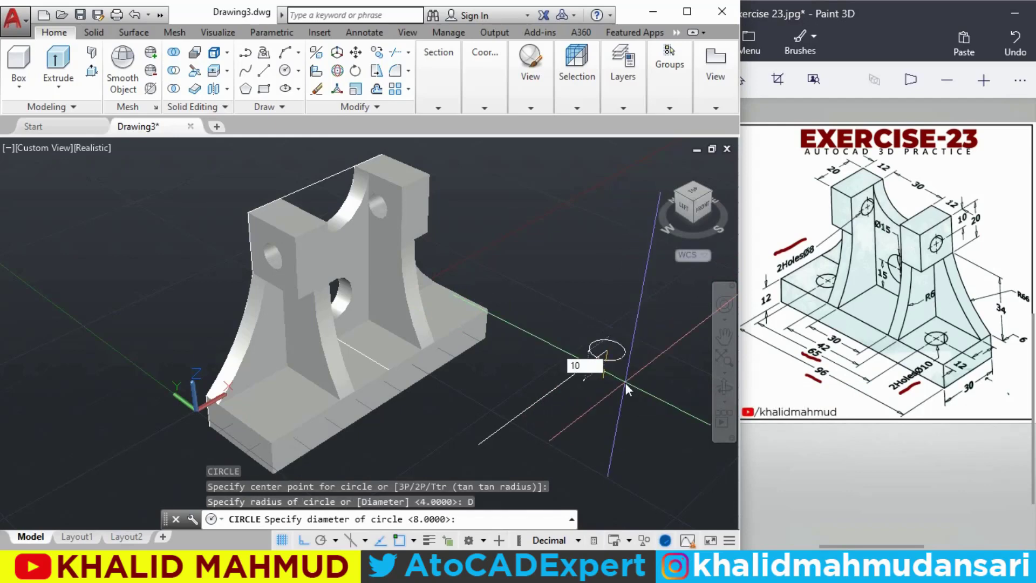
key("Return")
type("C")
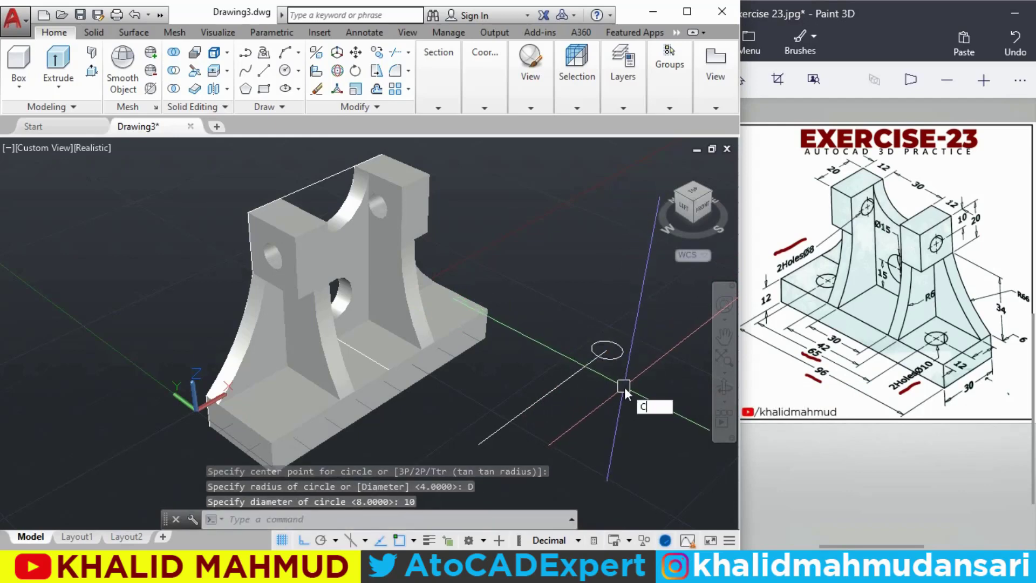
Step: Copy the Ø10 circle to the other end of the 65-unit line
type("P")
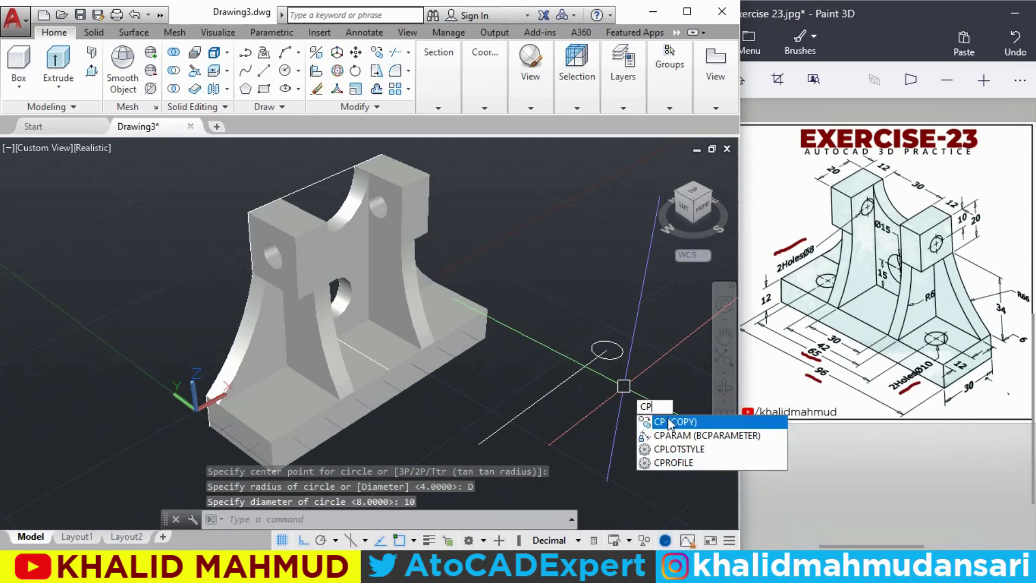
left_click(670, 422)
type("L")
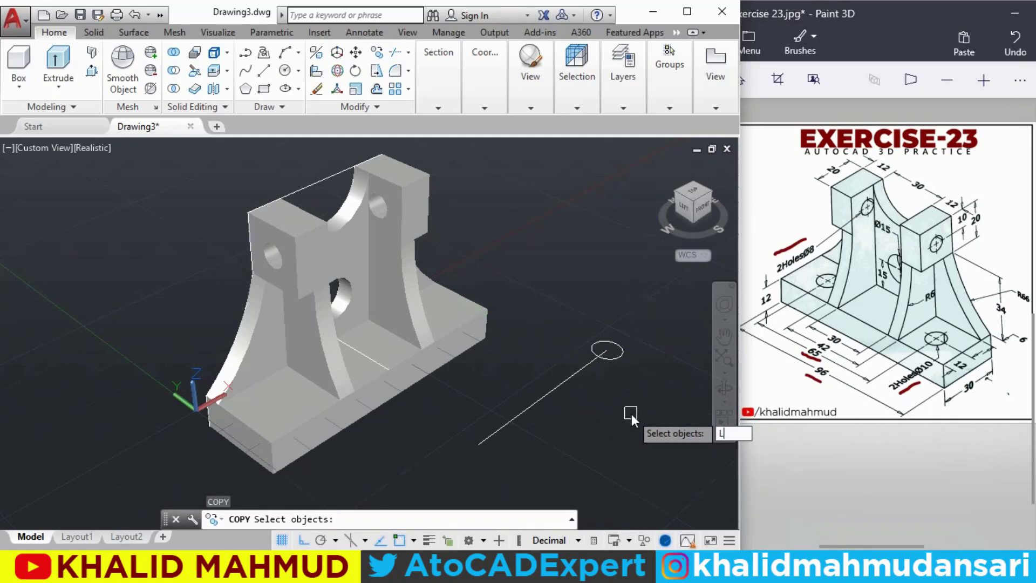
key("Return")
key("Return")
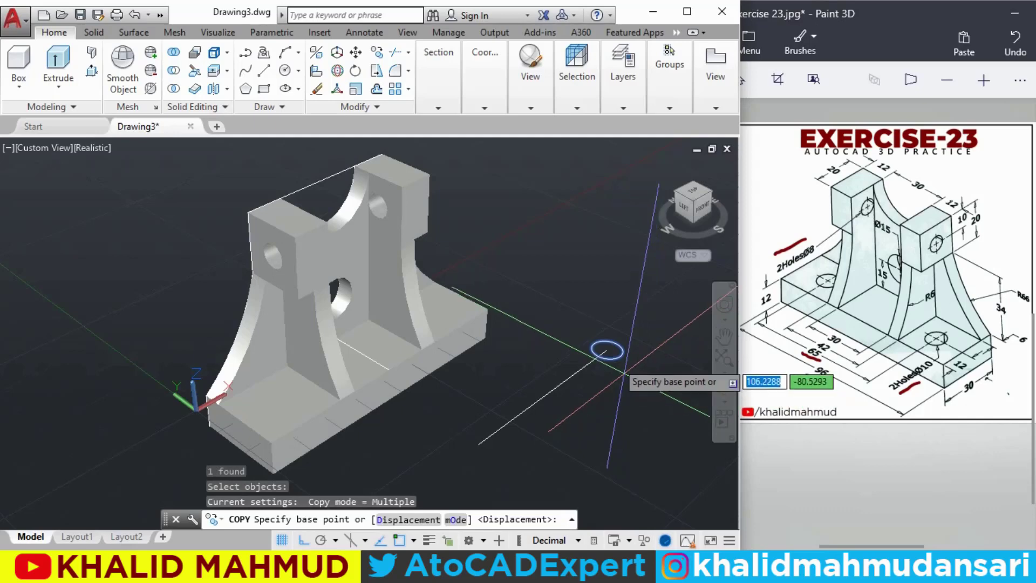
left_click(607, 351)
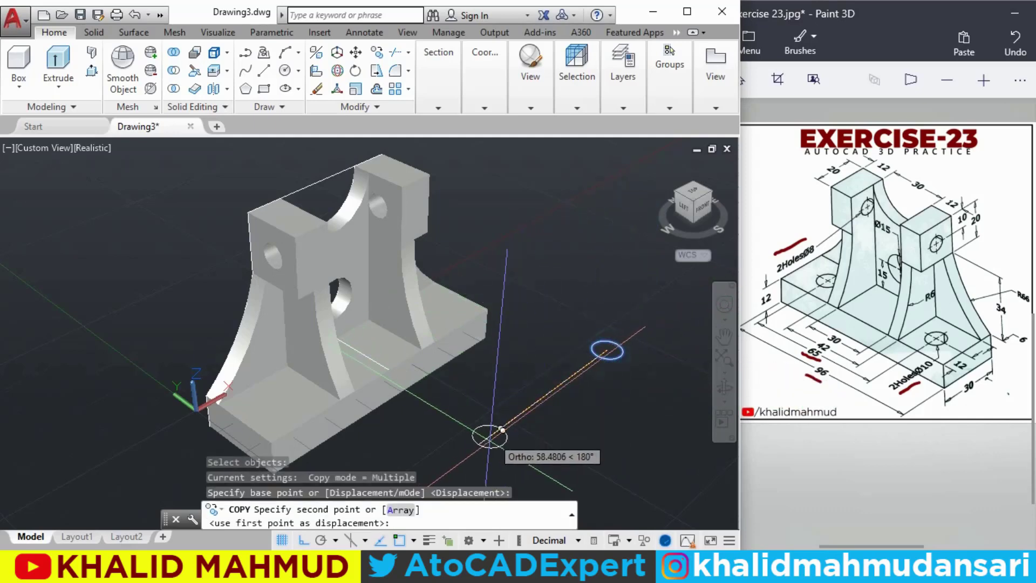
left_click(491, 436)
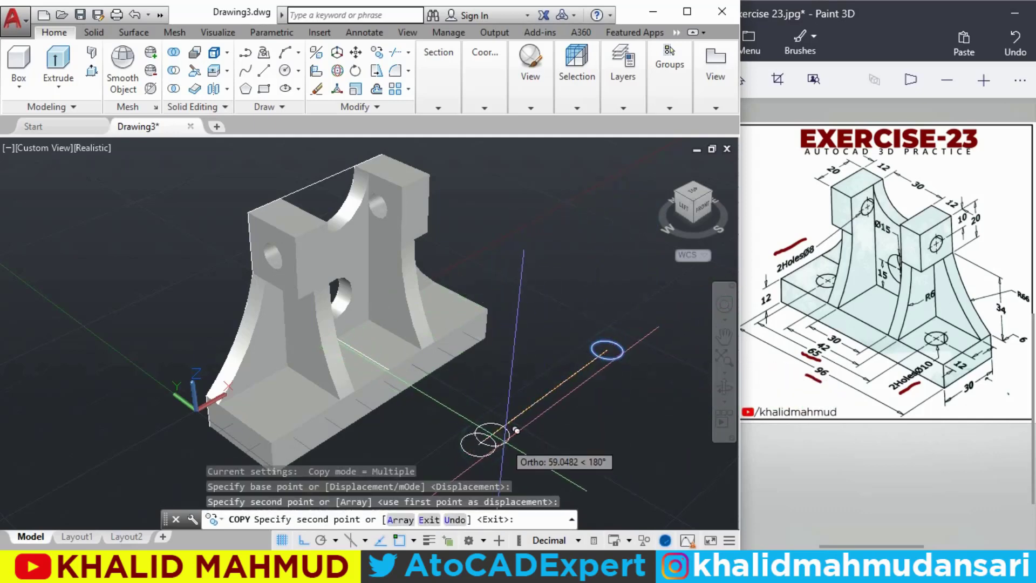
key("Return")
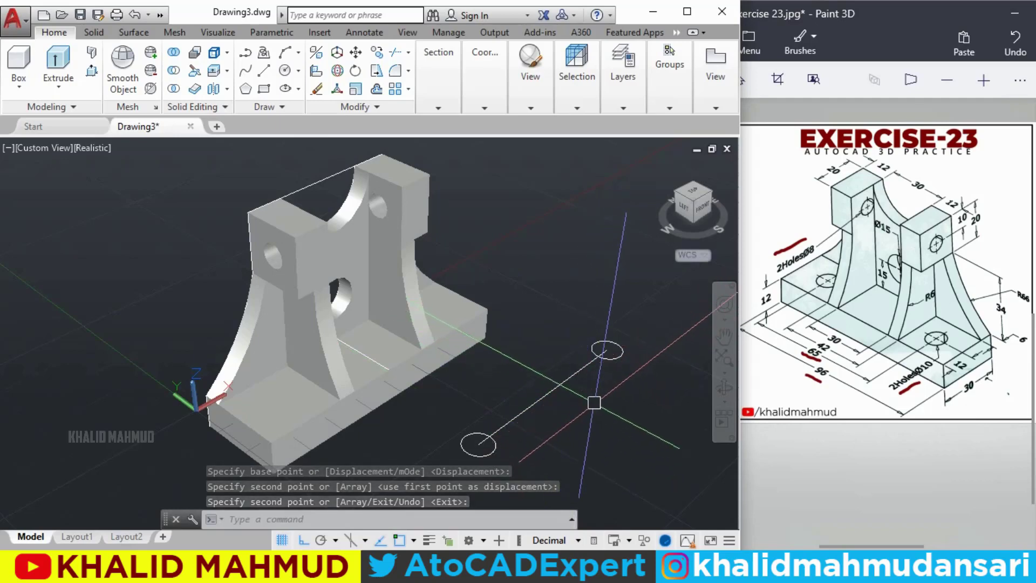
Step: Move both Ø10 circles onto the top face of the bracket base
left_click(598, 357)
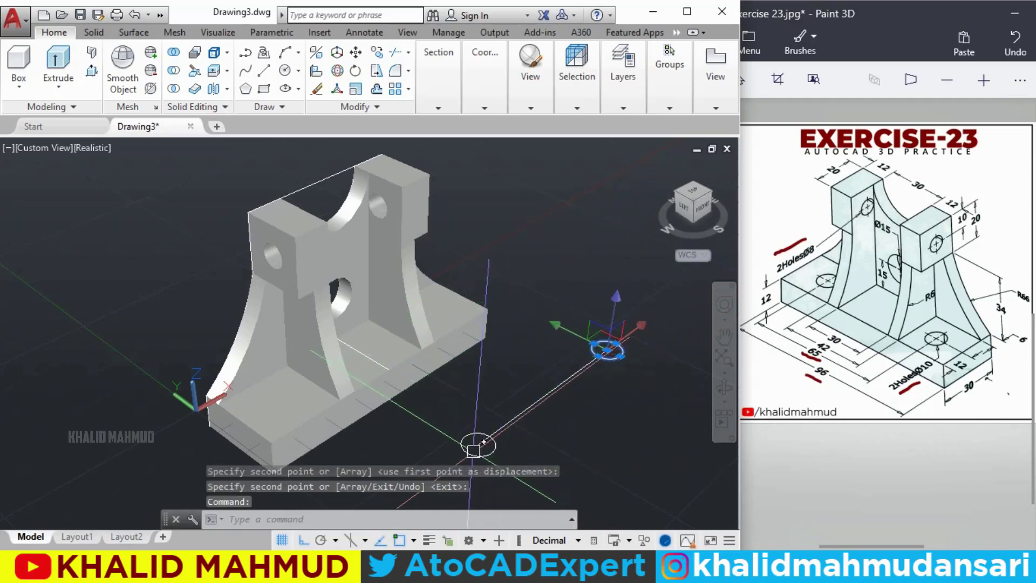
left_click(467, 453)
type("m")
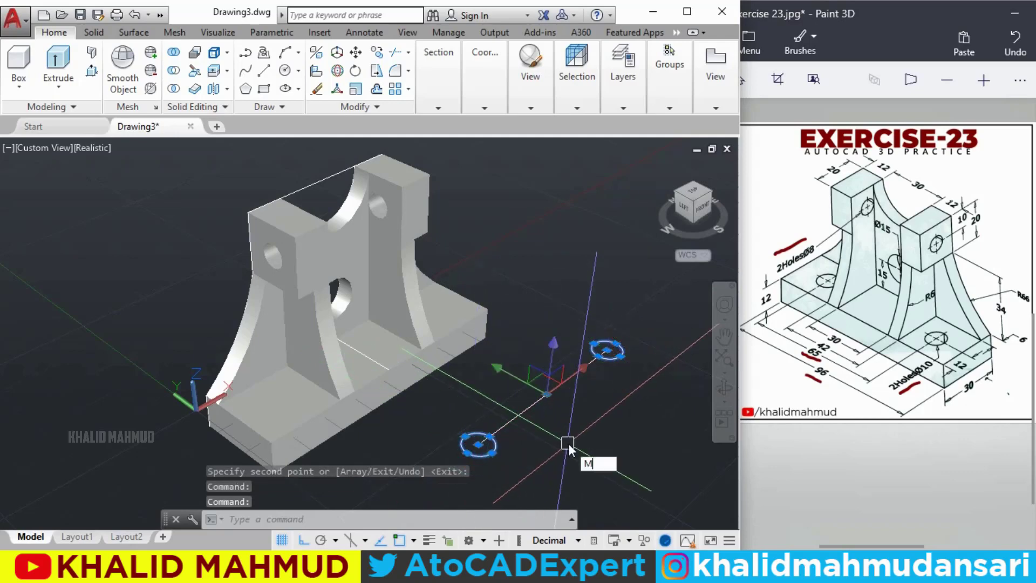
key("Return")
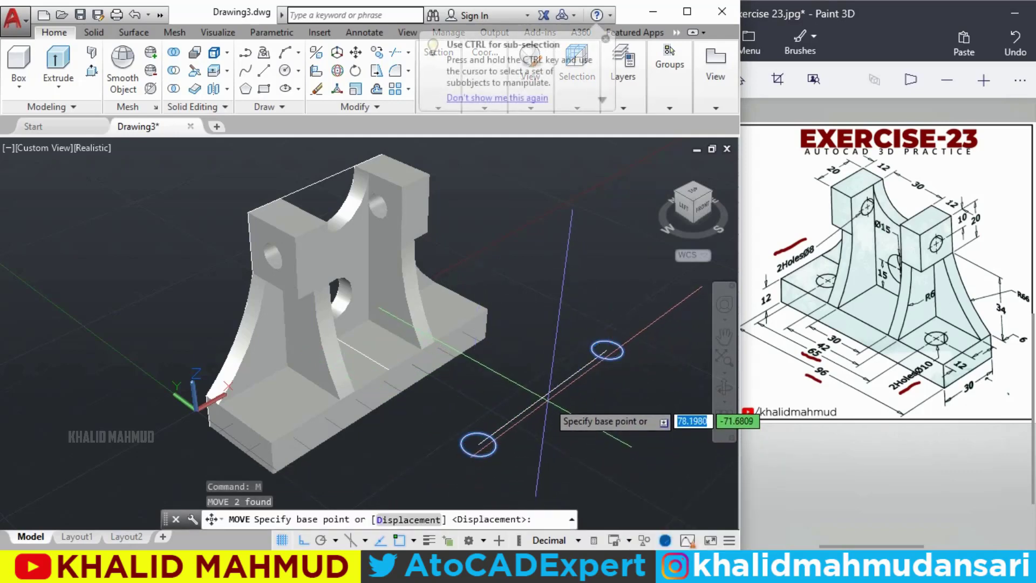
left_click(544, 397)
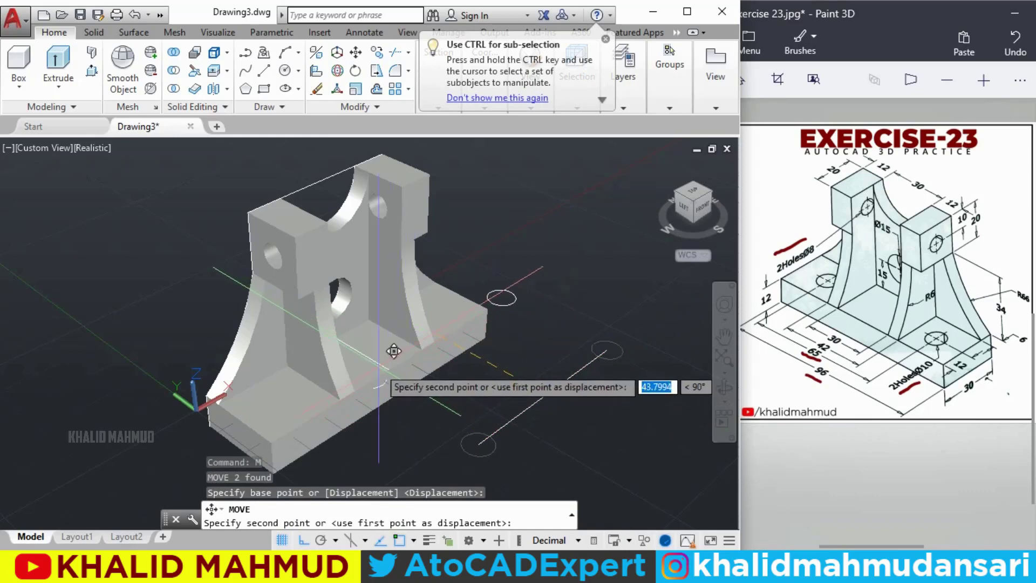
left_click(377, 338)
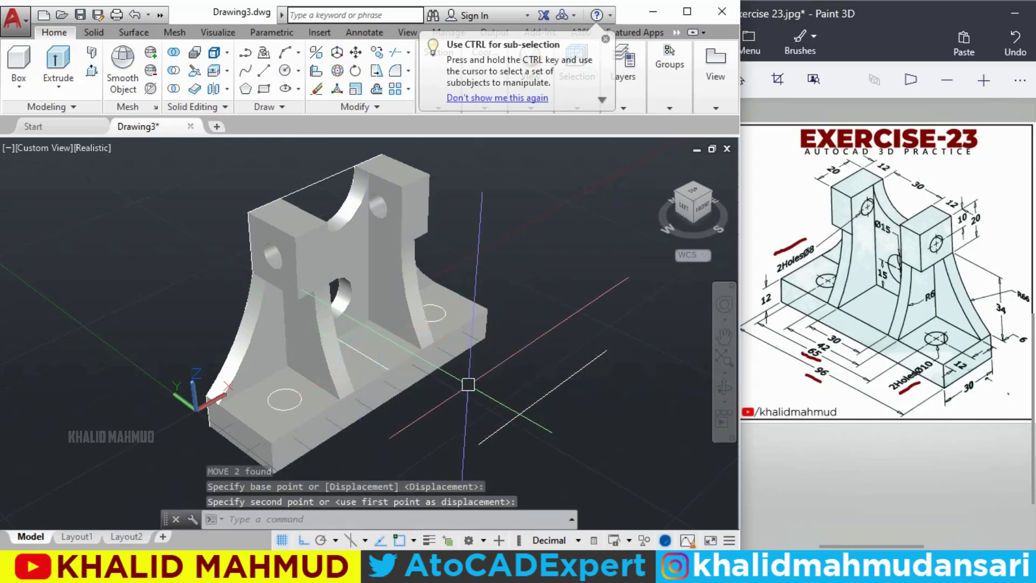
Step: Erase the leftover construction line
left_click(511, 420)
type("E")
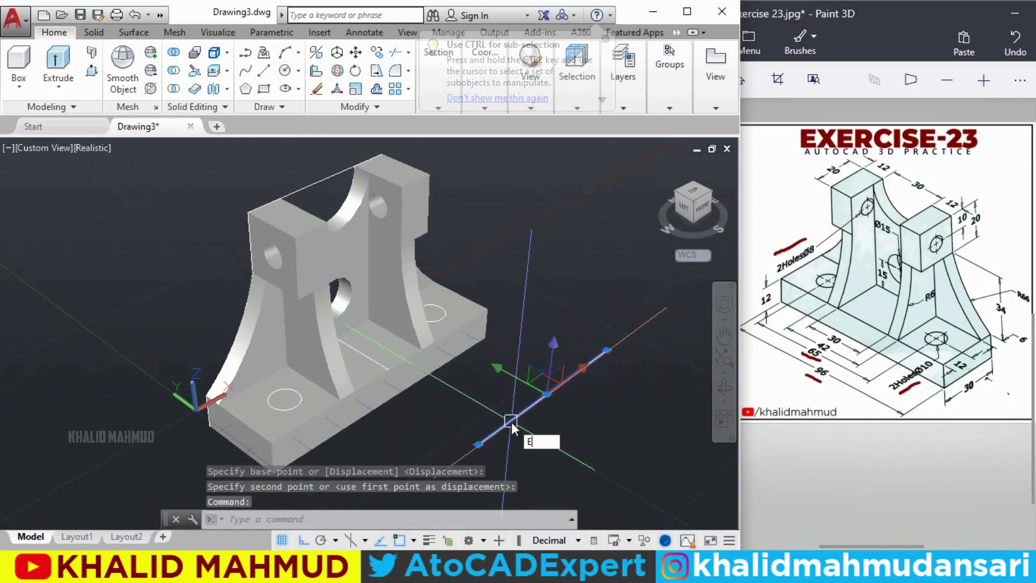
key("Return")
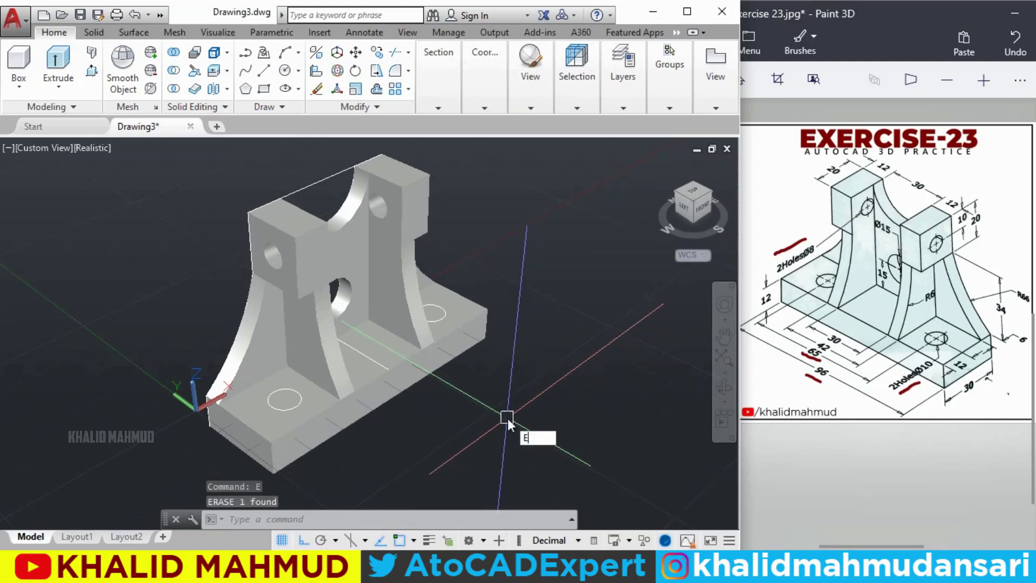
Step: Extrude both Ø10 base circles downward into cylinders passing through the base
type("T")
key("Return")
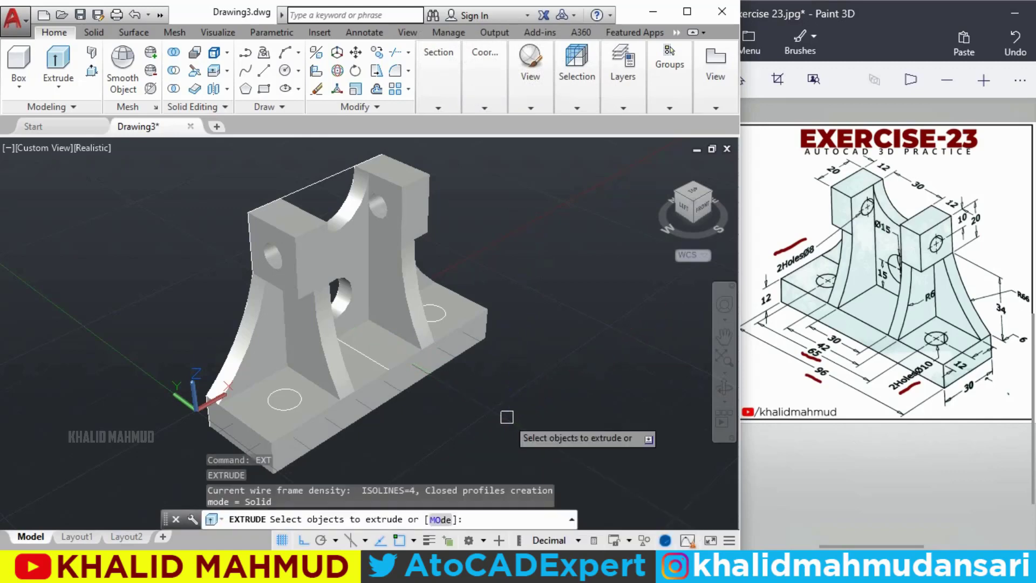
type("L")
key("Return")
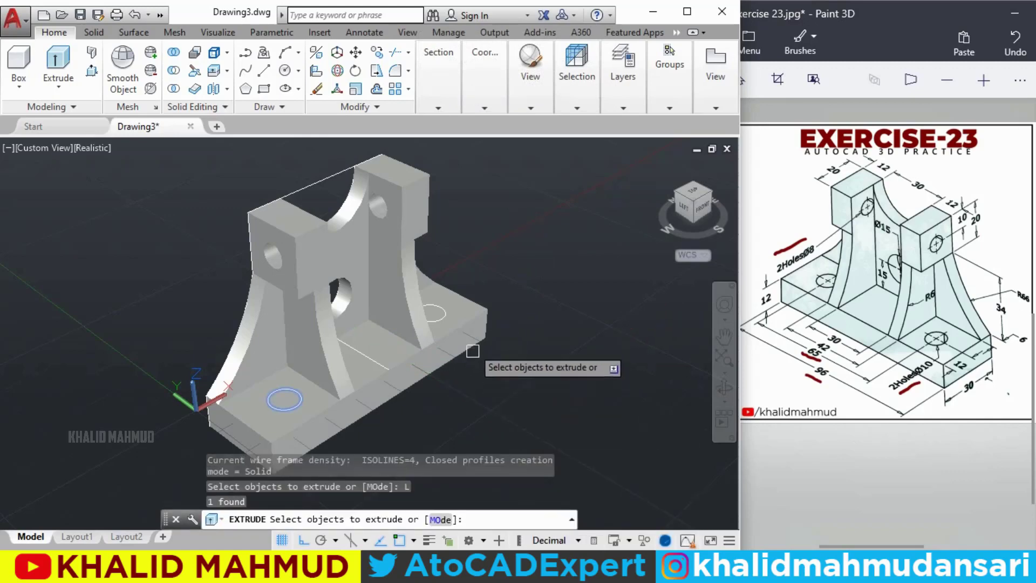
left_click(447, 317)
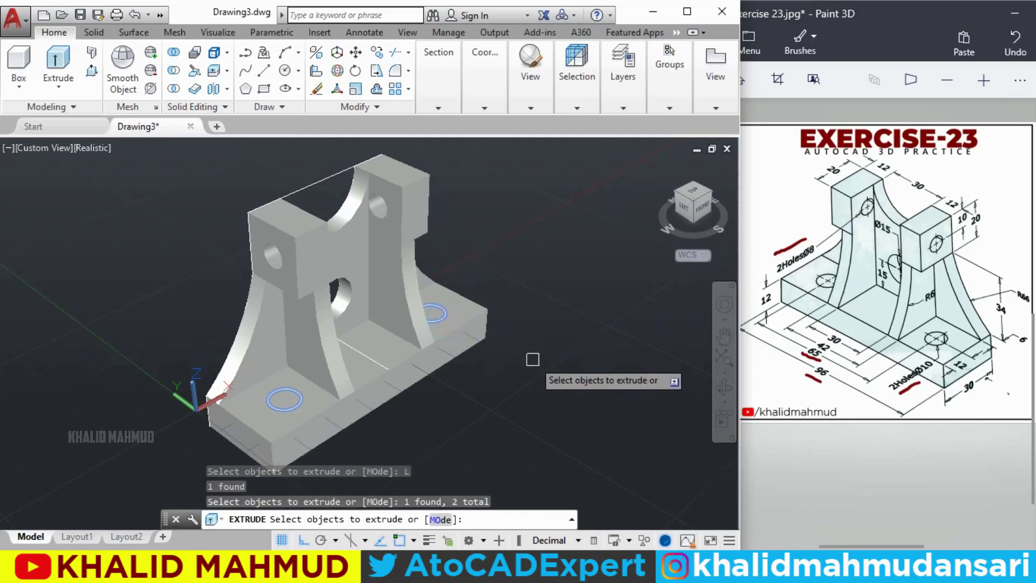
key("Return")
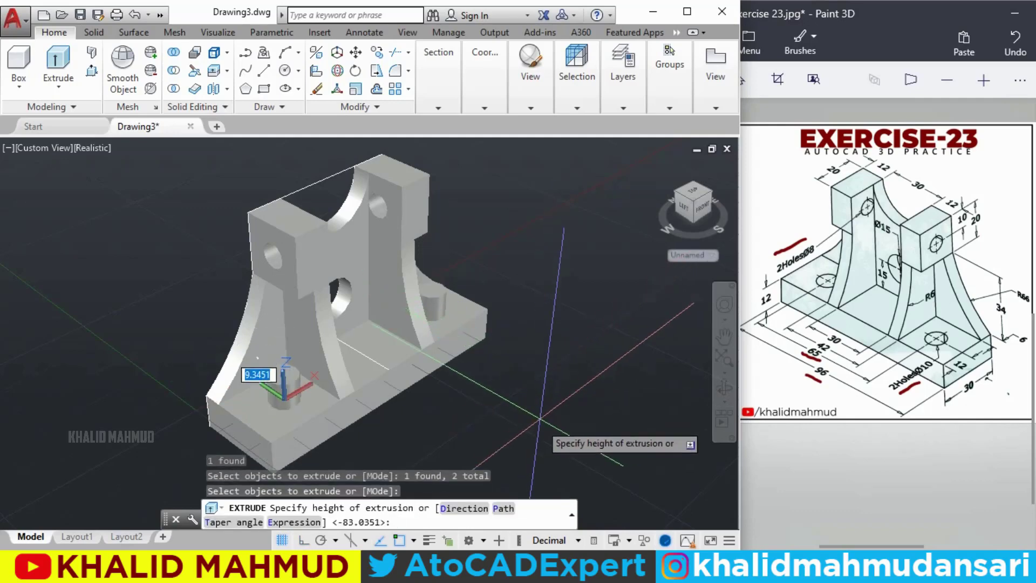
scroll(551, 432, "down", 2)
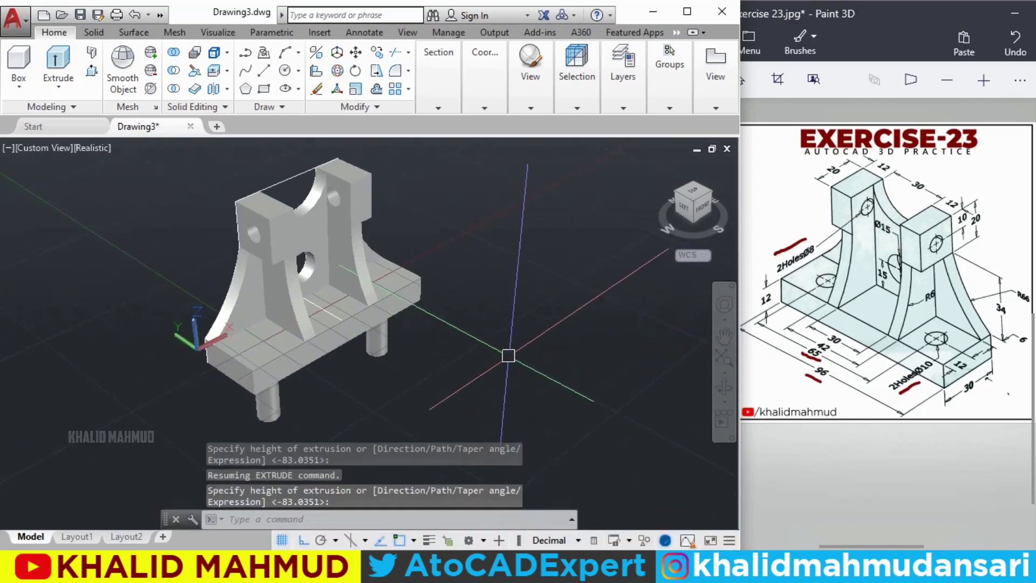
Step: Subtract both Ø10 cylinders from the bracket to create two base holes
type("u")
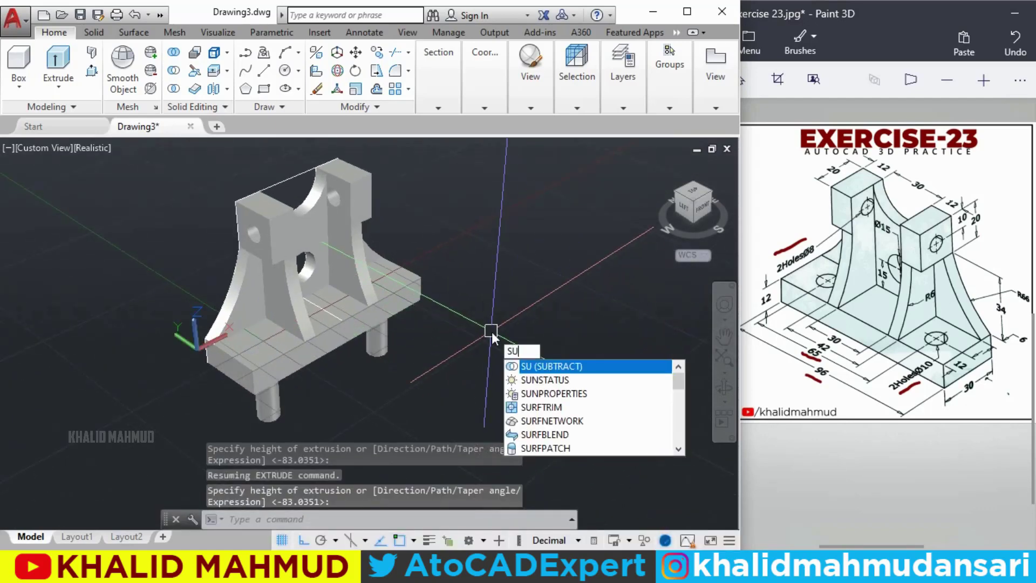
key("Return")
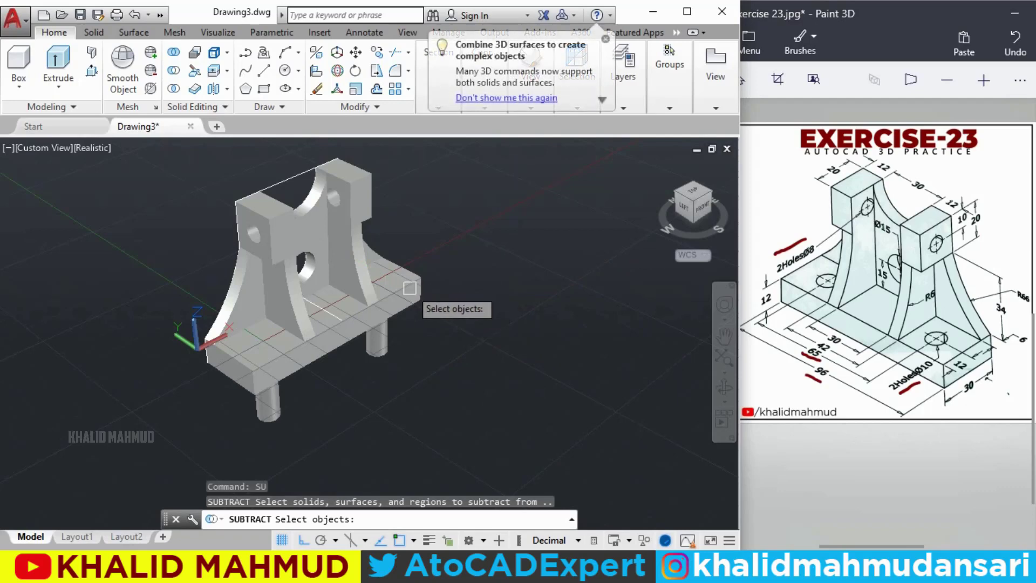
left_click(412, 288)
key("Return")
left_click(385, 355)
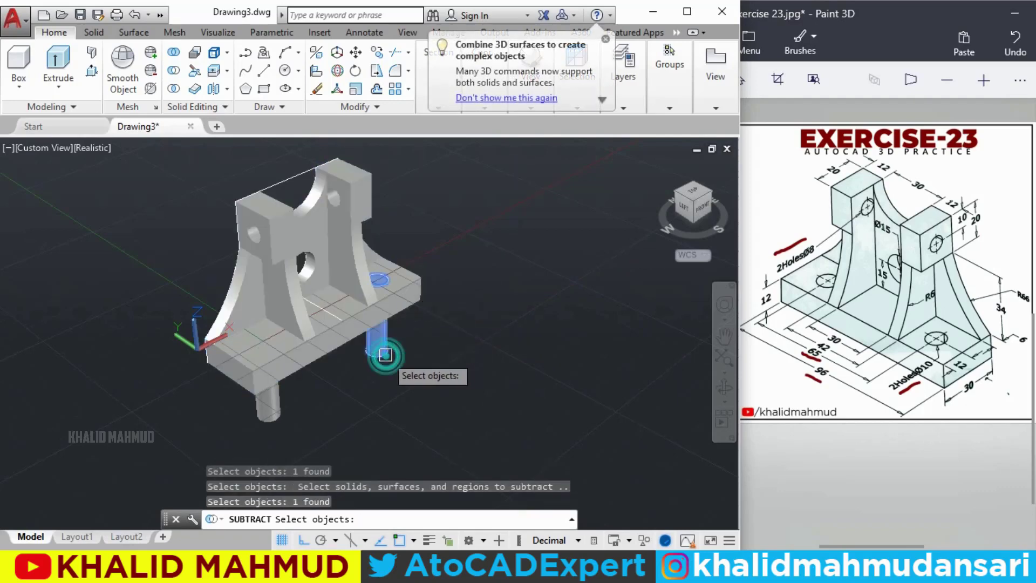
left_click(275, 414)
key("Return")
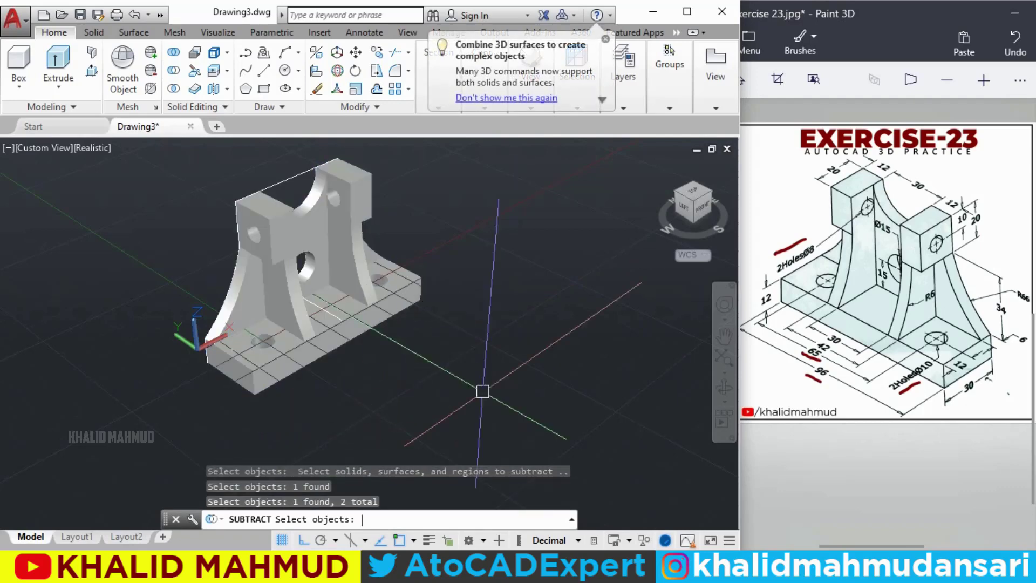
middle_click_drag(454, 333, 465, 356)
key("Escape")
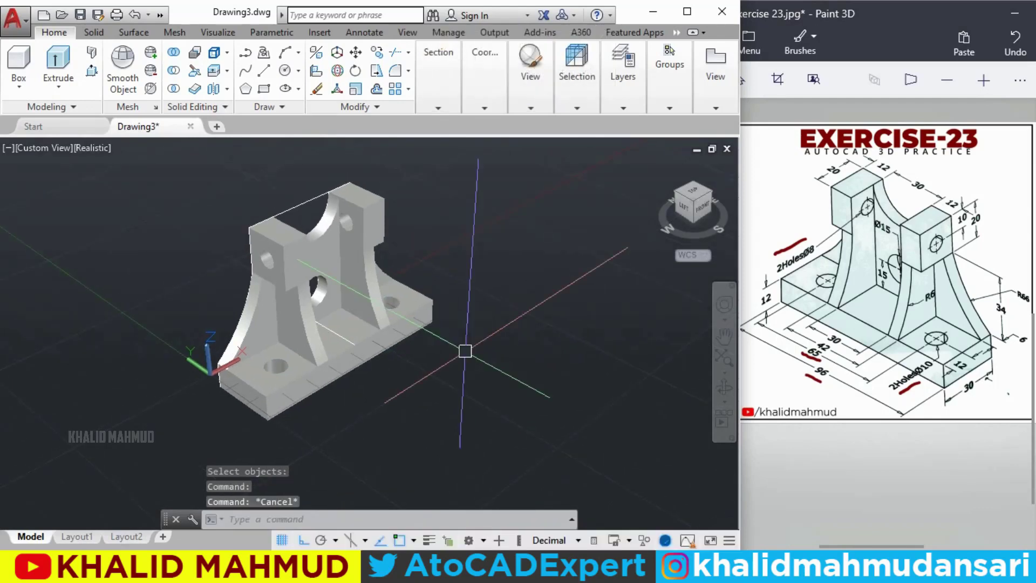
type("Z")
key("Return")
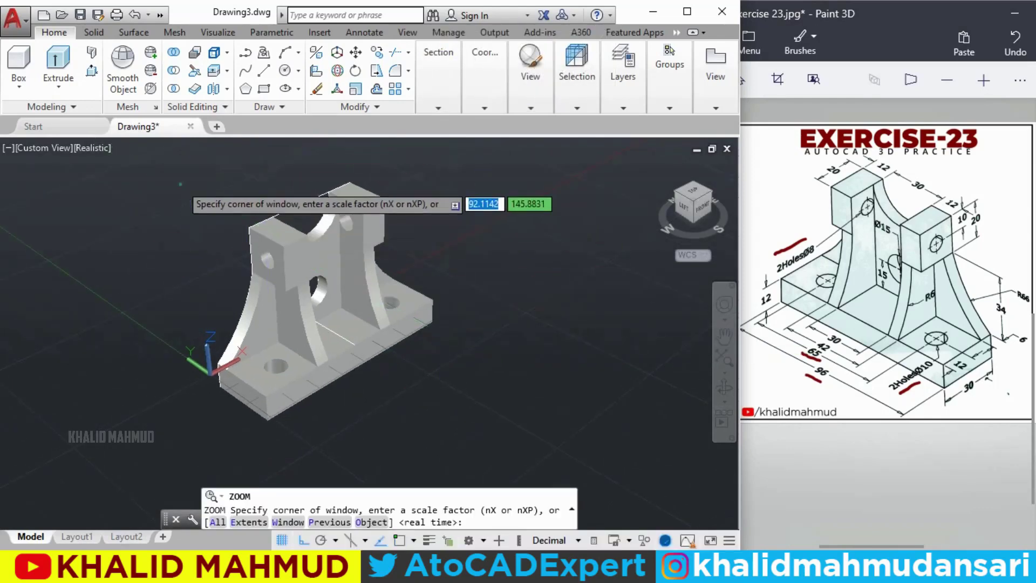
Step: Zoom in on the bracket and switch the view to parallel projection
left_click(180, 183)
left_click(475, 420)
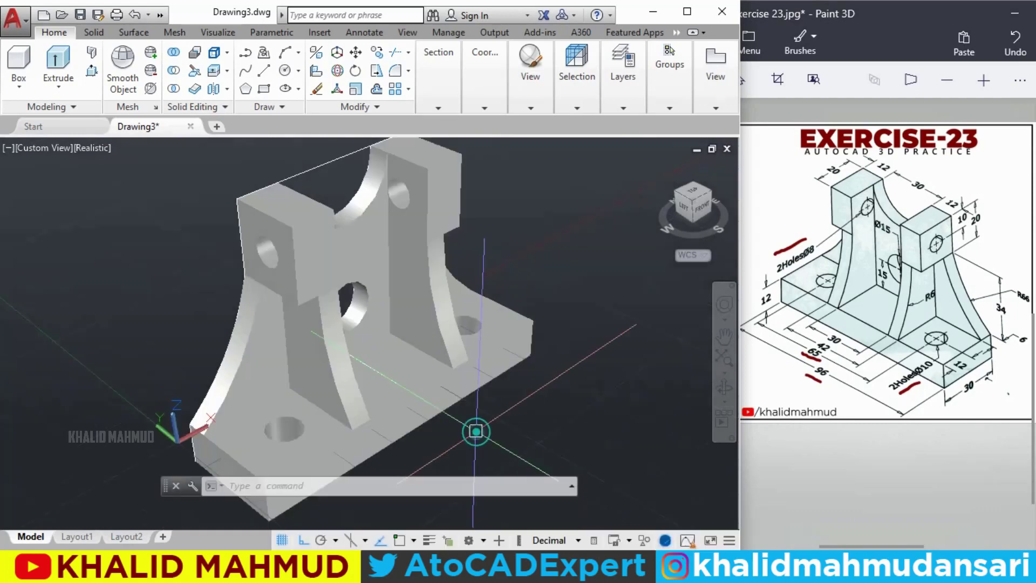
key("Escape")
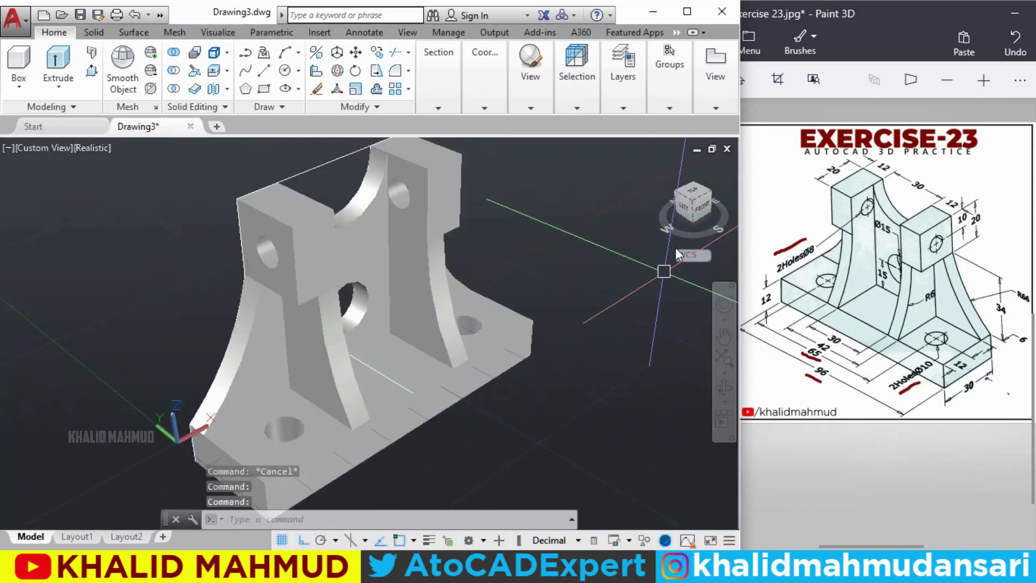
right_click(686, 237)
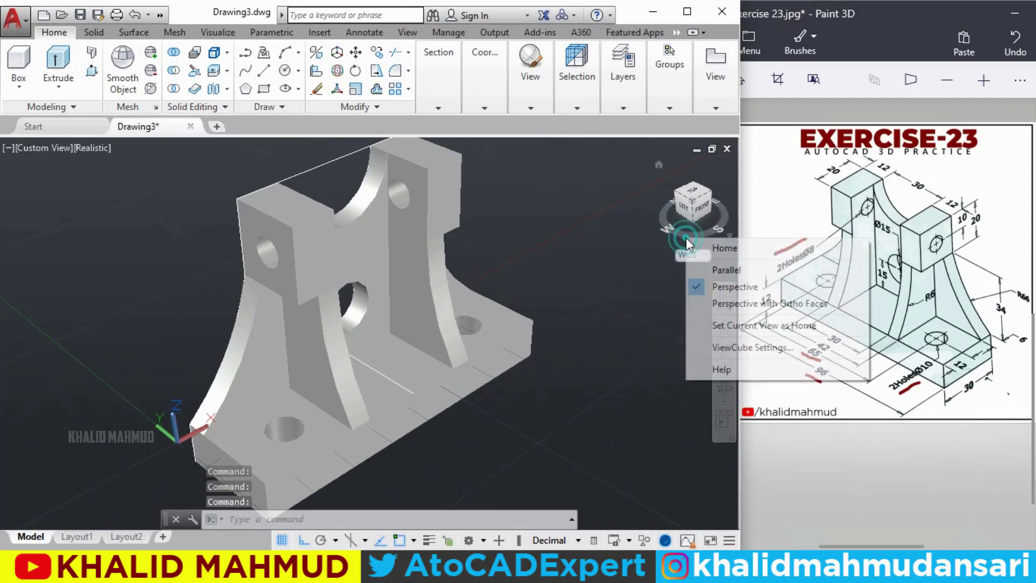
left_click(718, 266)
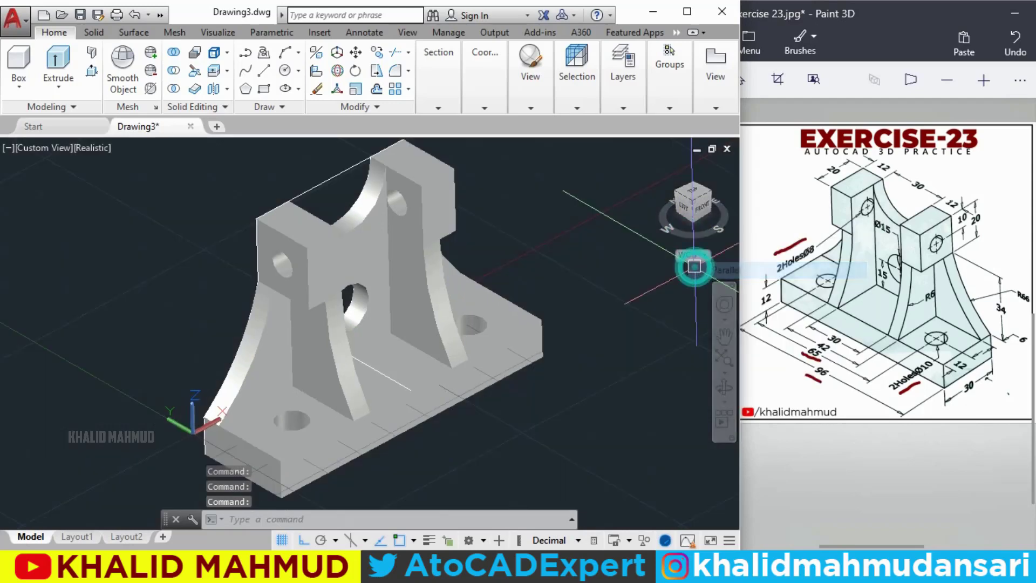
Step: Orbit the bracket to a new viewing angle and select the solid
left_click(721, 386)
mouse_move(599, 351)
left_mouse_down()
mouse_move(344, 307)
mouse_move(581, 340)
mouse_move(570, 347)
left_mouse_up()
key("Escape")
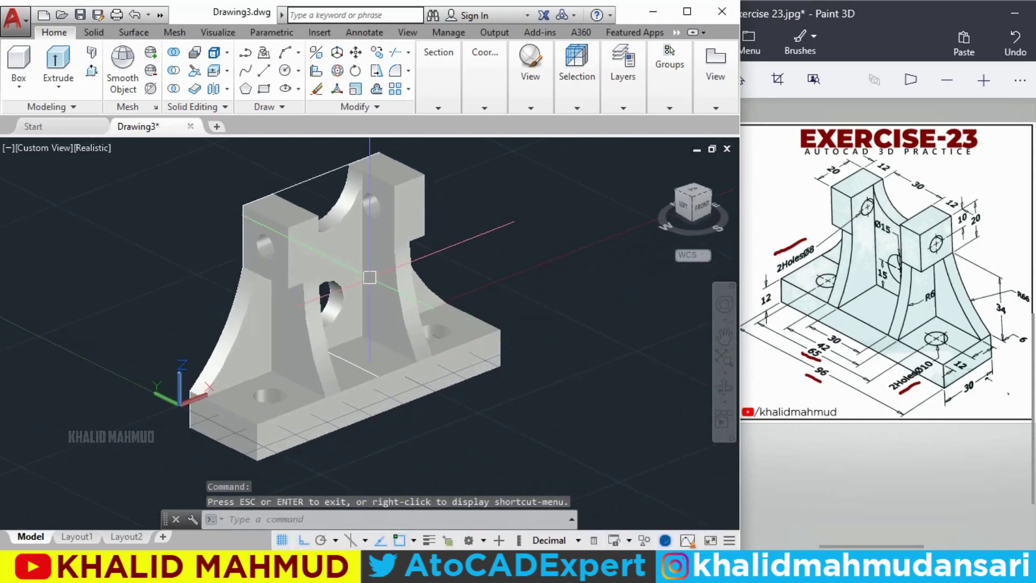
left_click(369, 277)
type("M")
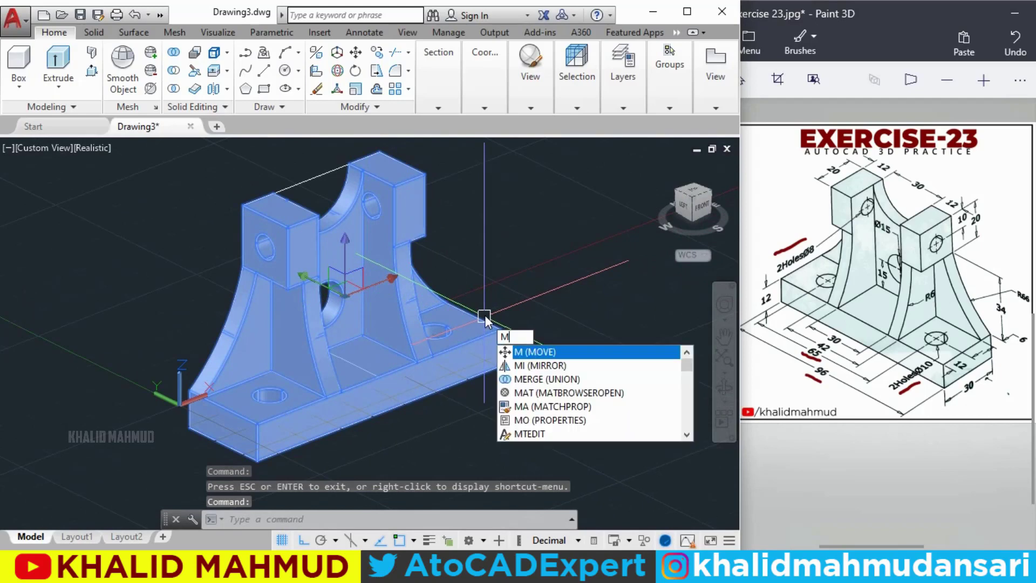
Step: Move the bracket solid to the right, clear of the 2D profiles
key("Return")
middle_click_drag(485, 399, 393, 358)
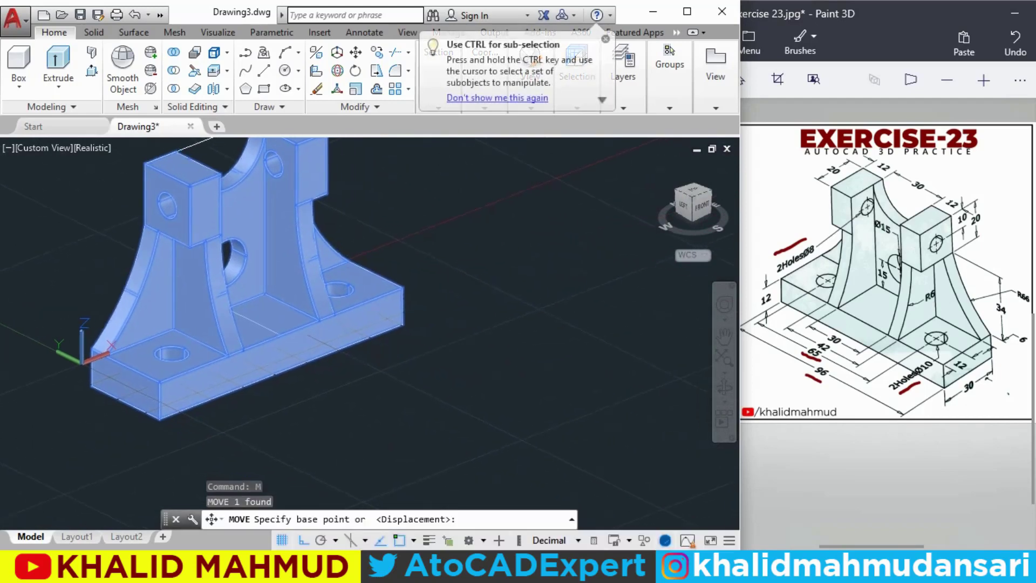
left_click(459, 253)
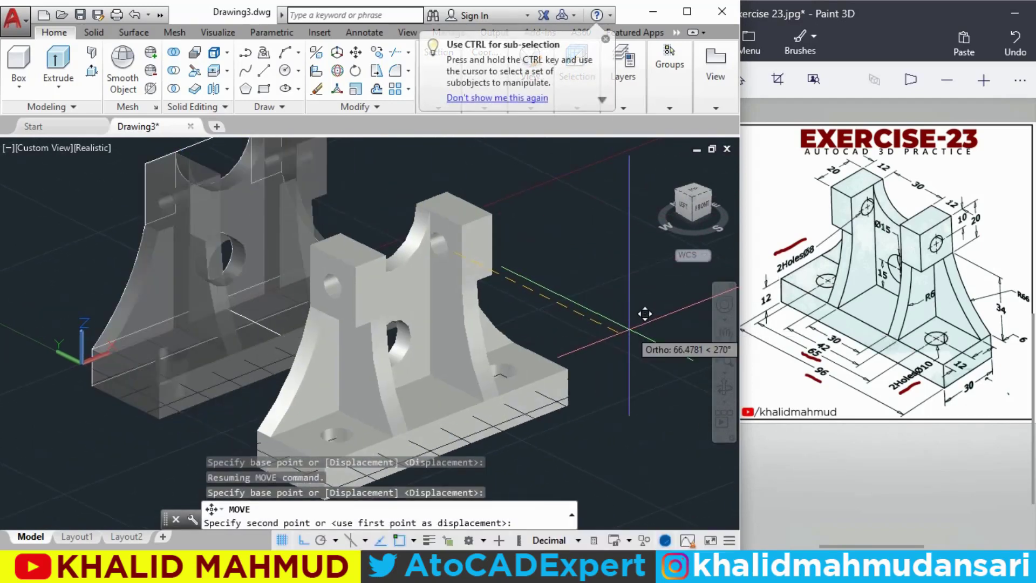
left_click(630, 324)
Step: Crossing-select the leftover 2D profile lines and erase them
left_click(312, 359)
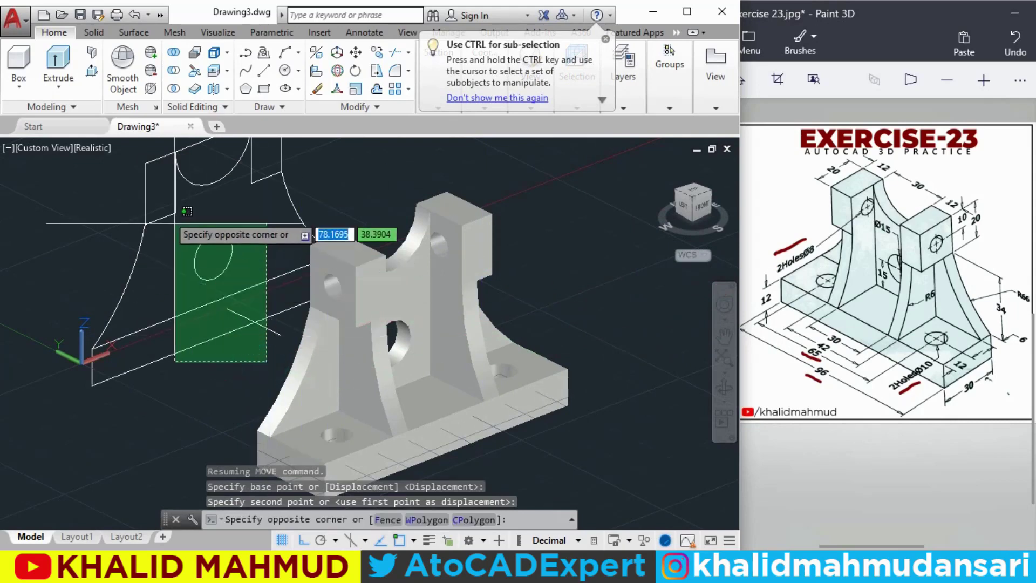
left_click(127, 195)
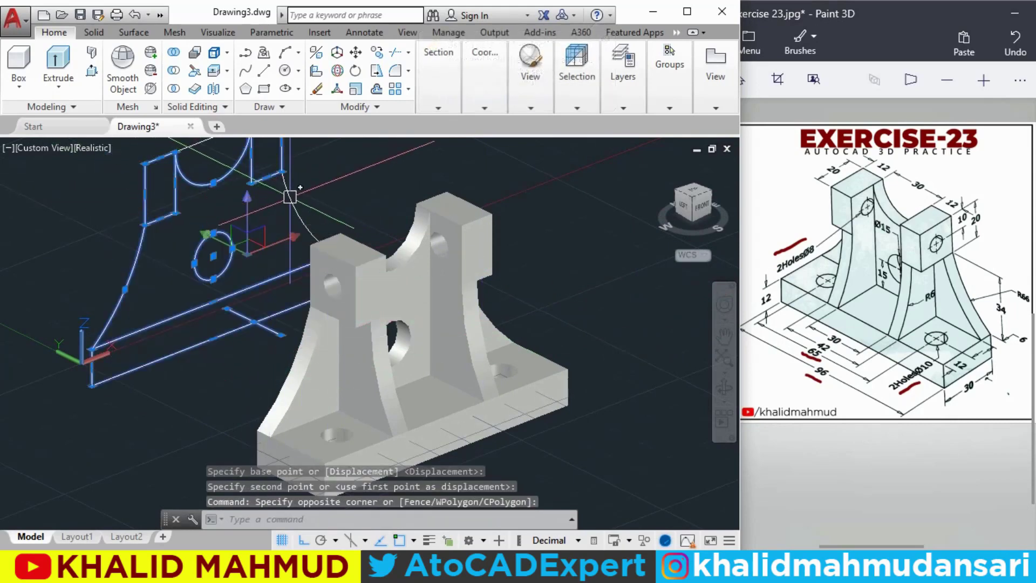
type("E")
key("Return")
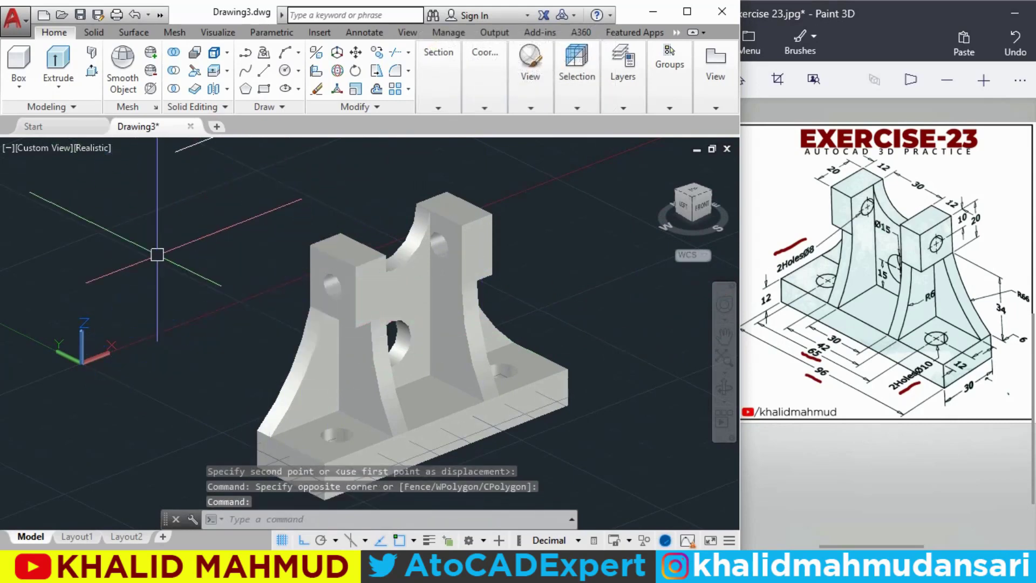
mouse_move(386, 369)
middle_mouse_down()
mouse_move(346, 327)
mouse_move(319, 340)
middle_mouse_up()
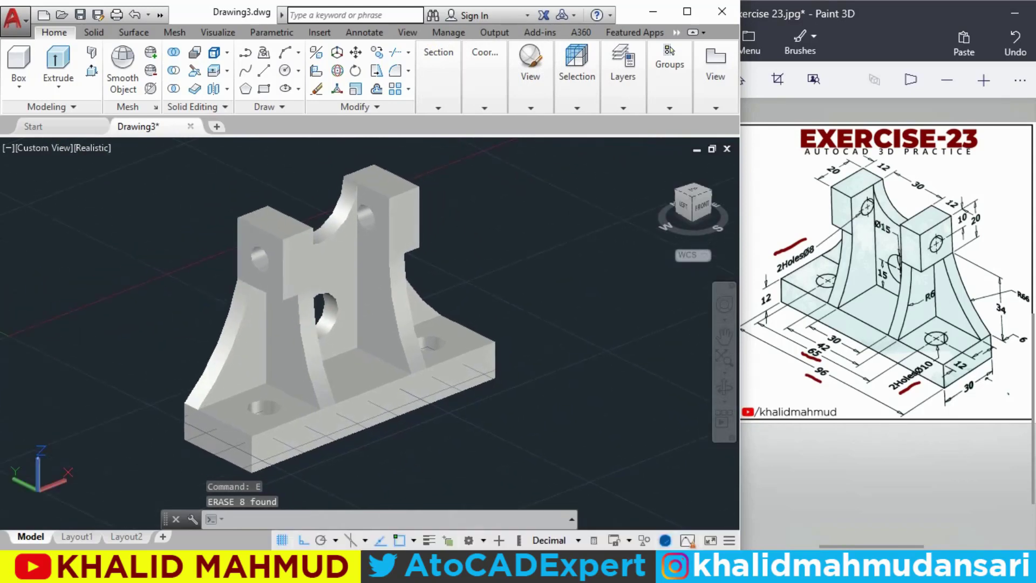